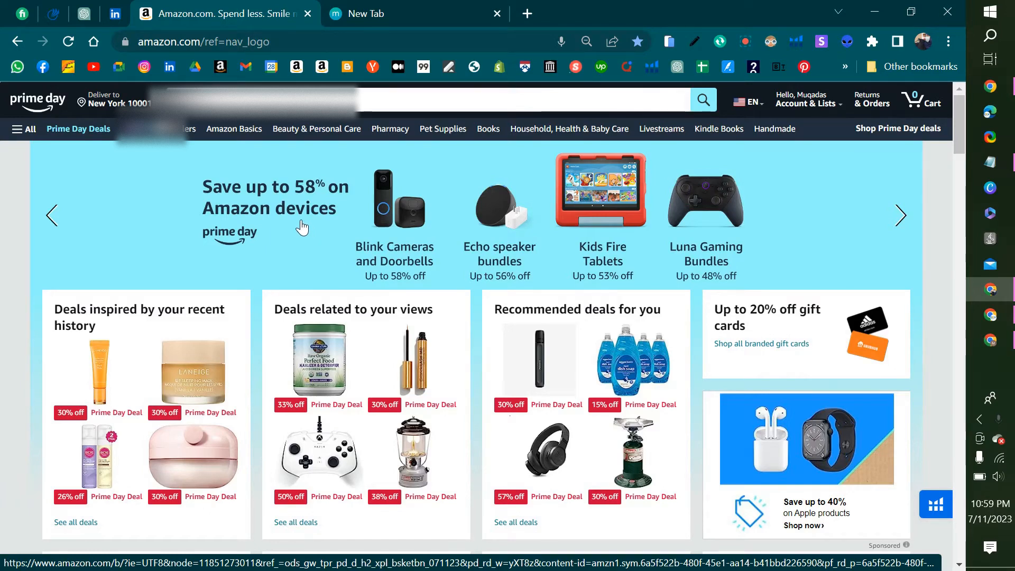
pyautogui.scroll(-2, 158, 233)
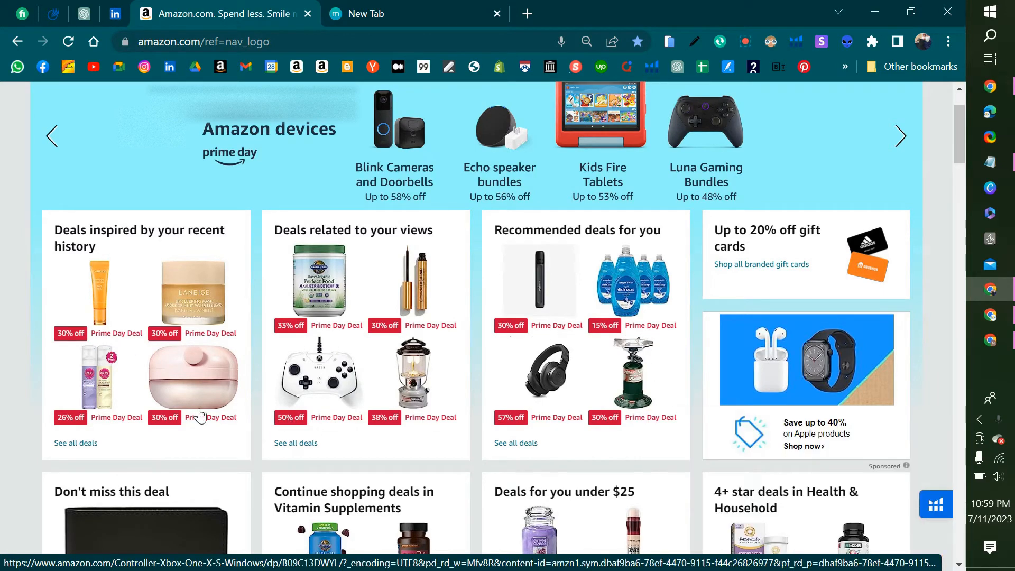
pyautogui.scroll(-2, 186, 415)
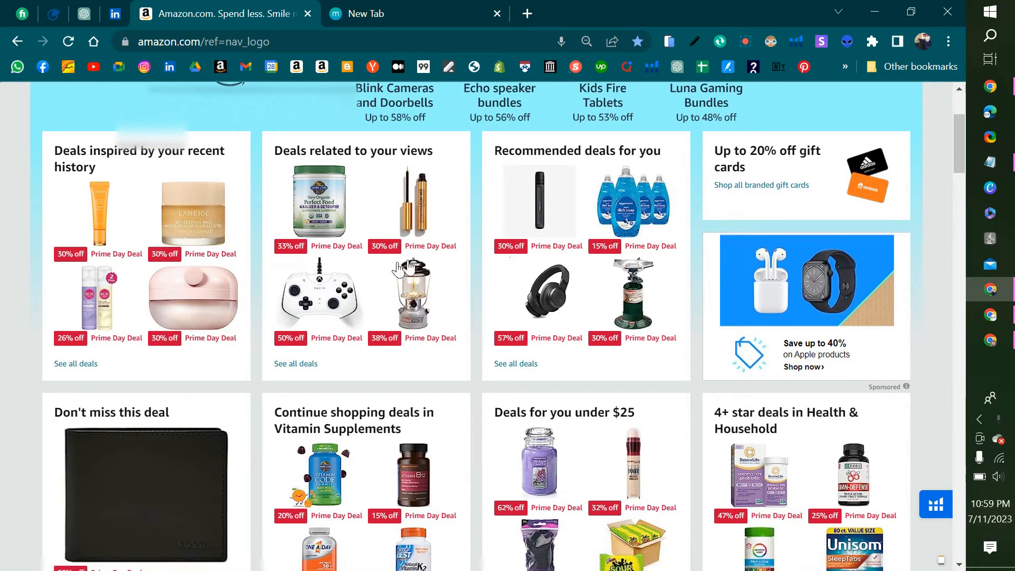
pyautogui.scroll(-3, 594, 367)
pyautogui.scroll(6, 580, 390)
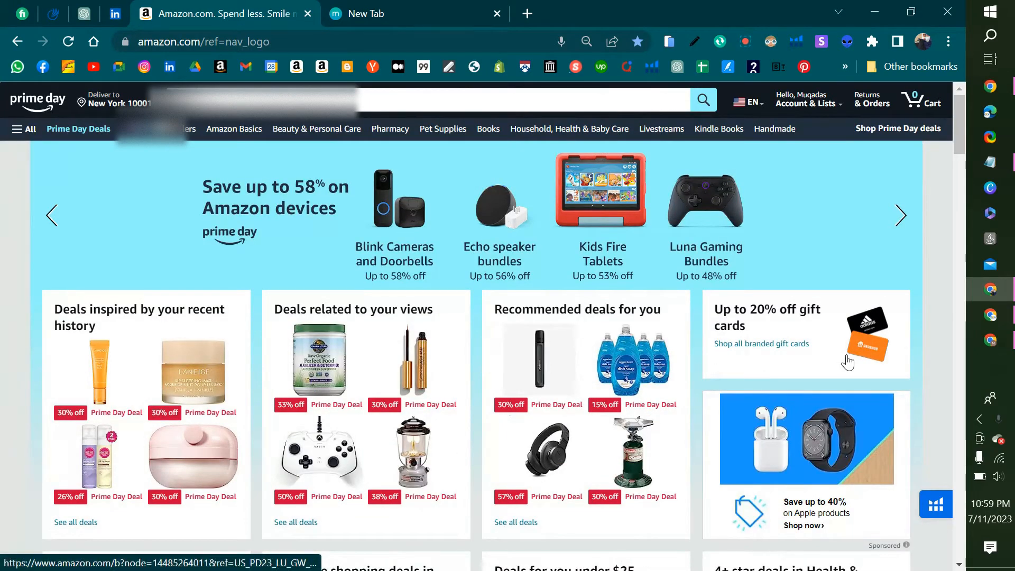
# - Bring up the Seller Central window with the Notepad note over it and add six line breaks after the UPC code
pyautogui.click(979, 338)
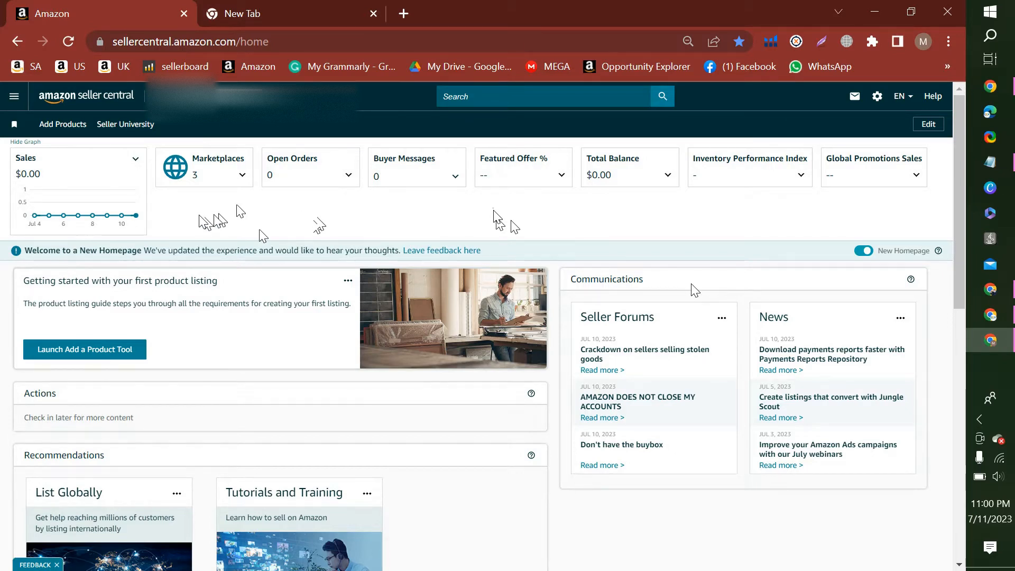
pyautogui.click(990, 161)
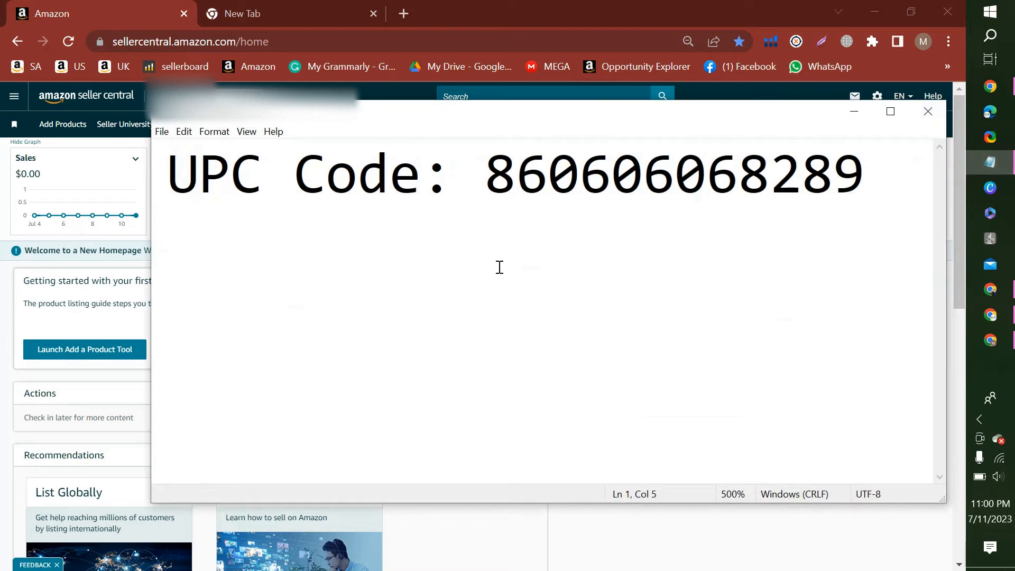
pyautogui.click(875, 181)
pyautogui.press('Return')
pyautogui.press('Return')
pyautogui.press('Return')
pyautogui.press('Return')
pyautogui.press('Return')
pyautogui.press('Return')
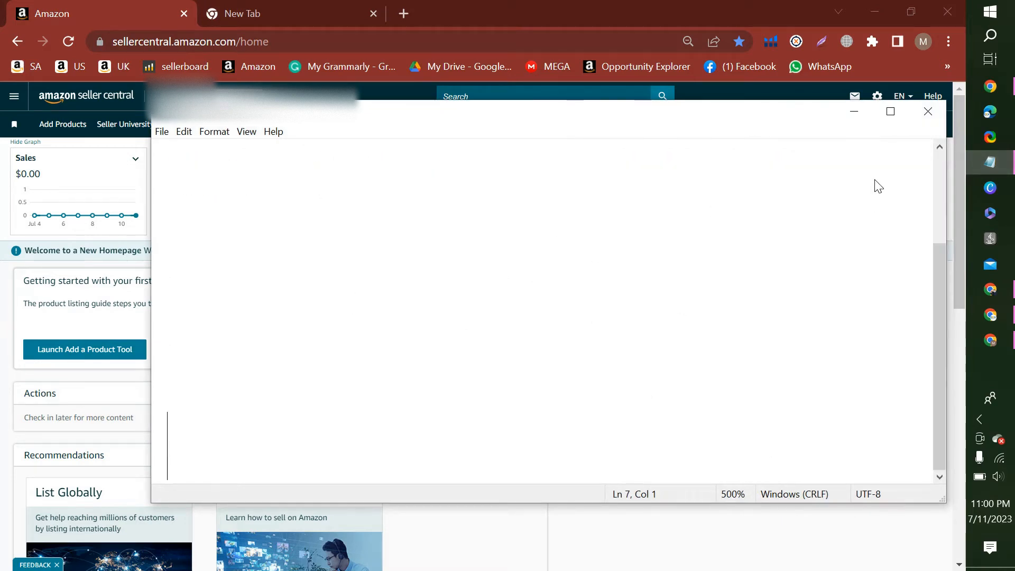
# - Write the heading "2 Methods" on the third line of the note
pyautogui.click(332, 188)
pyautogui.write('2 M')
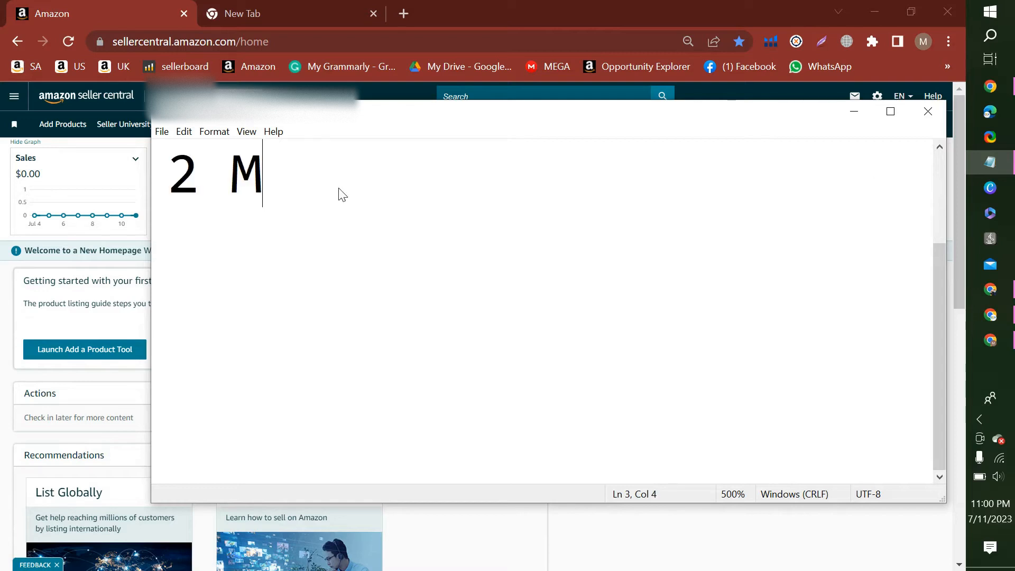
pyautogui.write('othods')
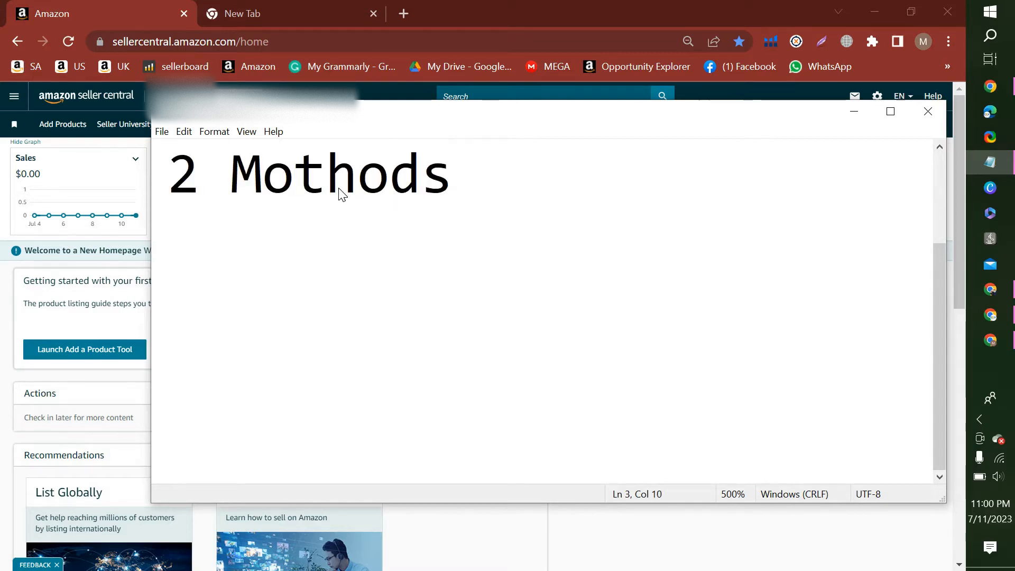
pyautogui.click(305, 191)
pyautogui.press('BackSpace')
pyautogui.write('e')
# - Add the first list item "1- Sellercentral" beneath the "2 Methods" heading, leaving a blank line between them
pyautogui.click(276, 265)
pyautogui.press('Return')
pyautogui.write('1- ')
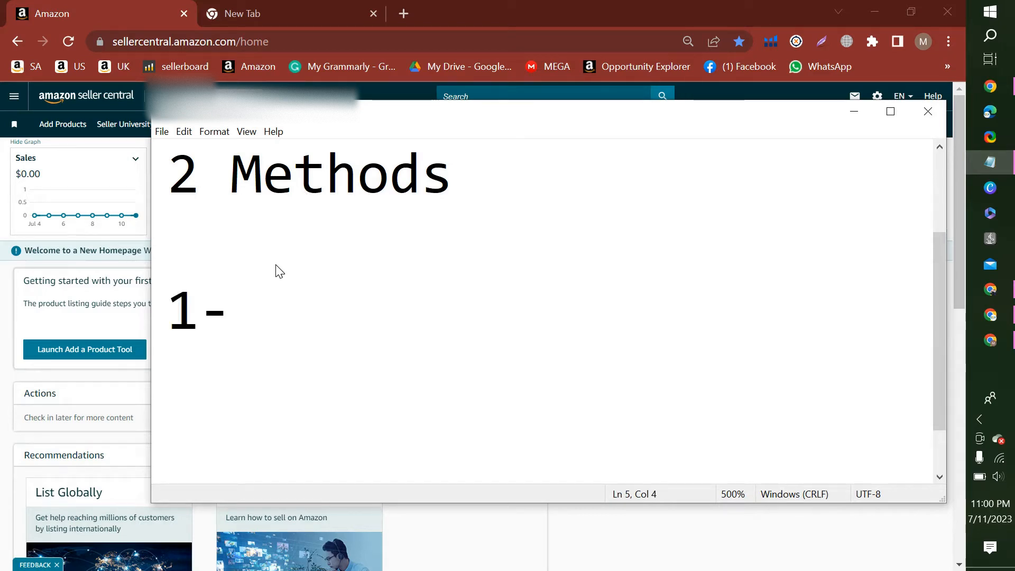
pyautogui.write('Sellercentral')
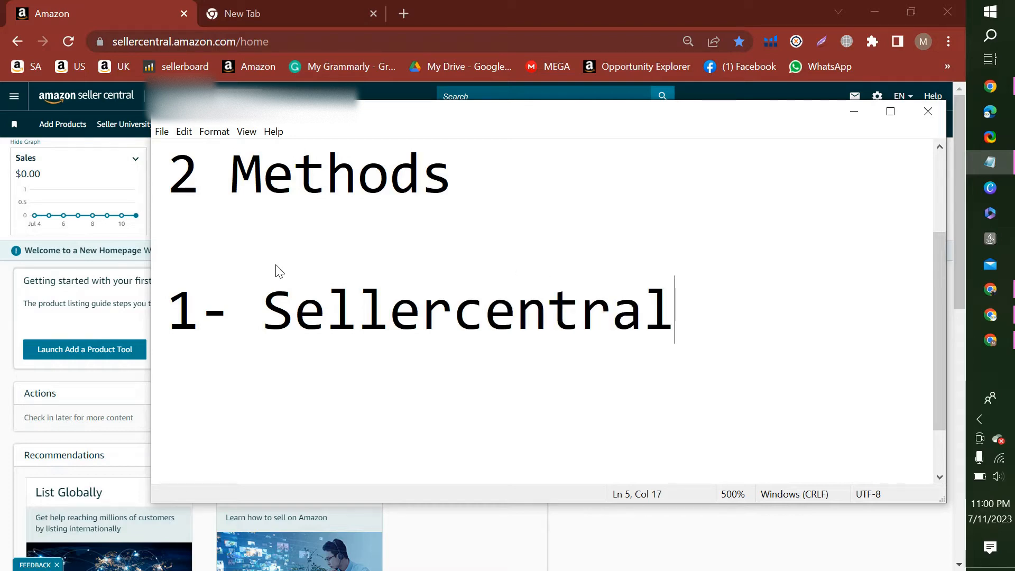
# - Add the second list item "2- Flatfile - Listing Uploader" on the line below the Sellercentral item
pyautogui.press('Return')
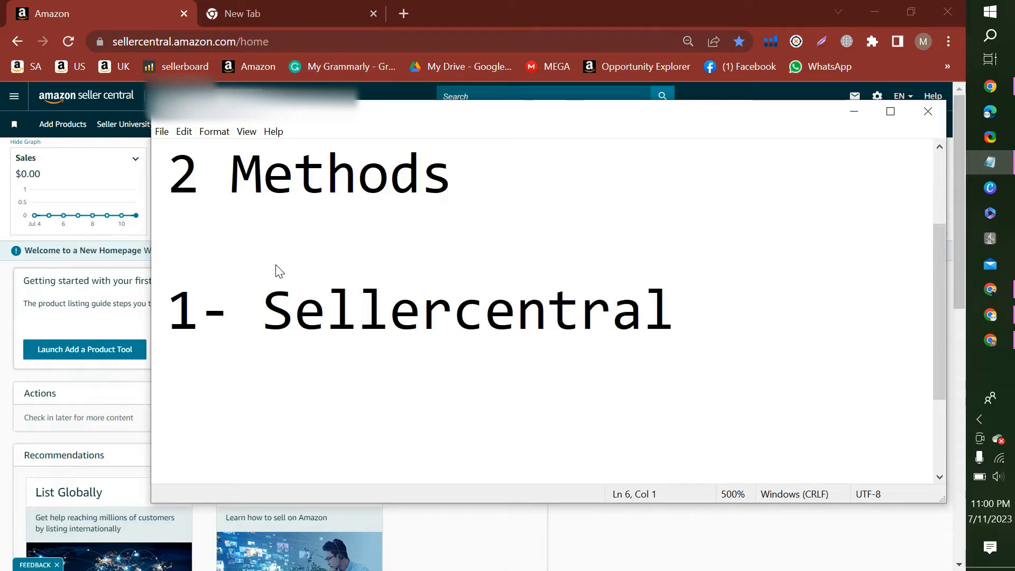
pyautogui.write('2- Fl')
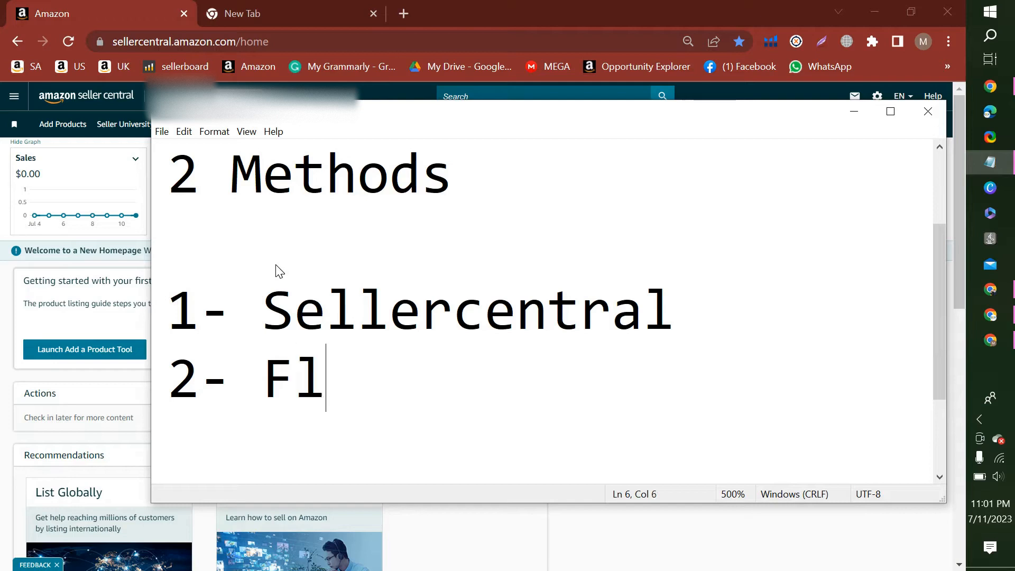
pyautogui.write('atfile')
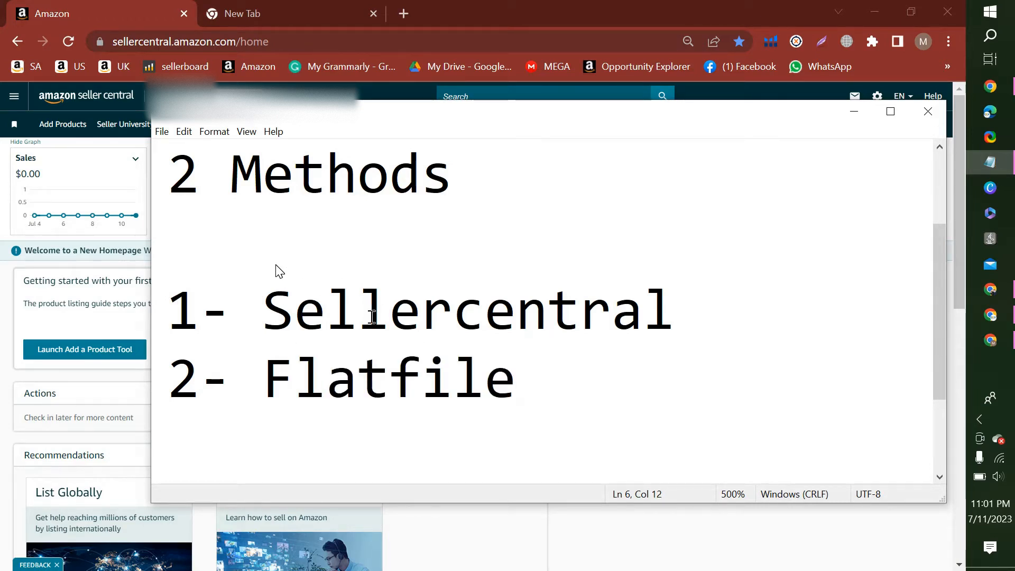
pyautogui.write(' - L')
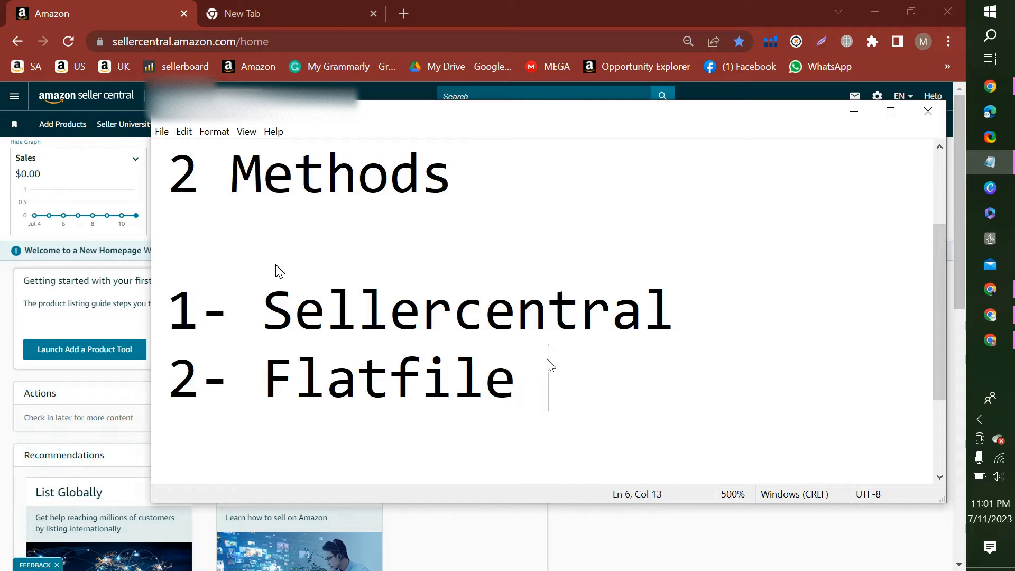
pyautogui.write('isting')
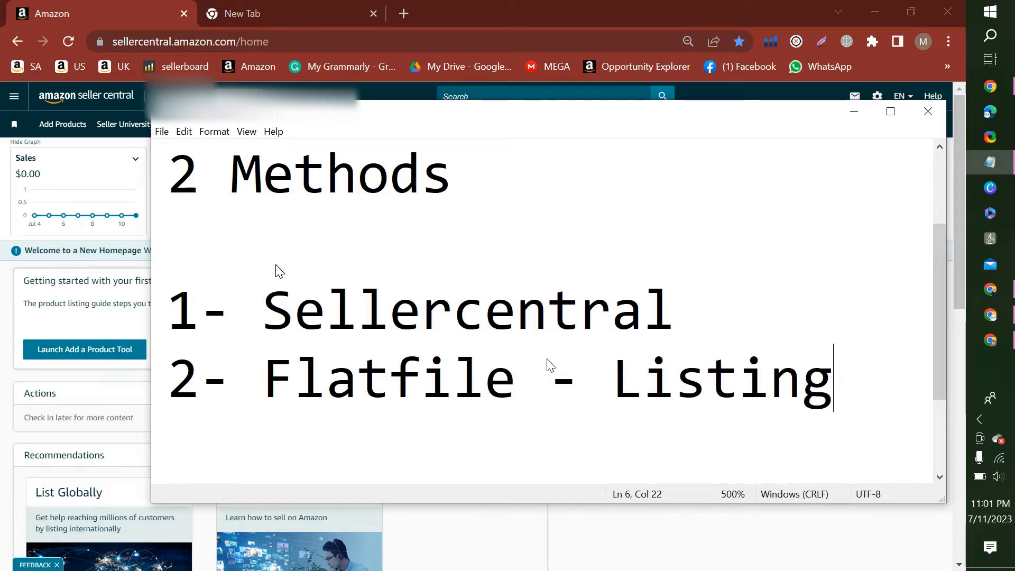
pyautogui.write(' I')
pyautogui.press('BackSpace')
pyautogui.write('Up')
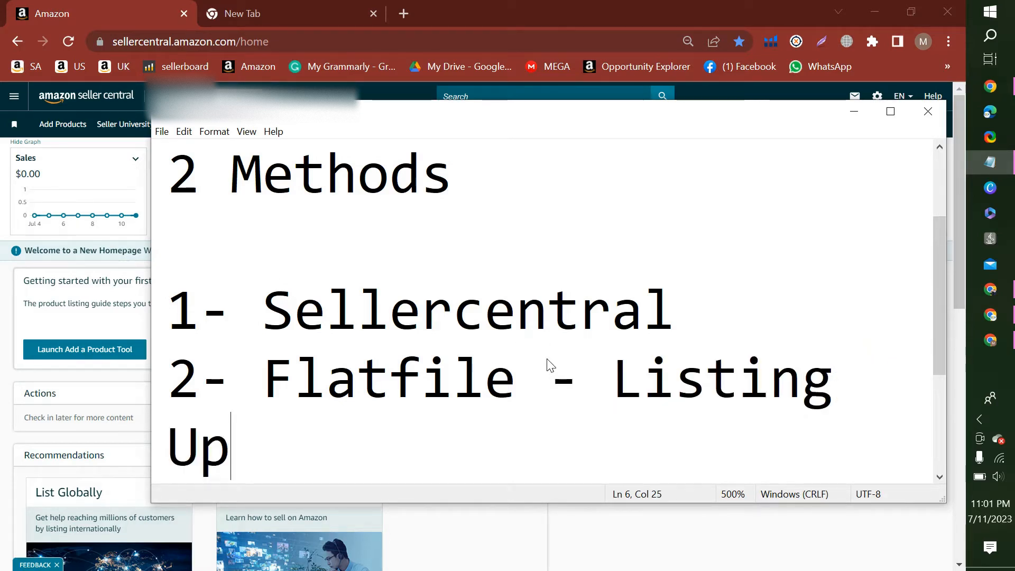
pyautogui.write('loader')
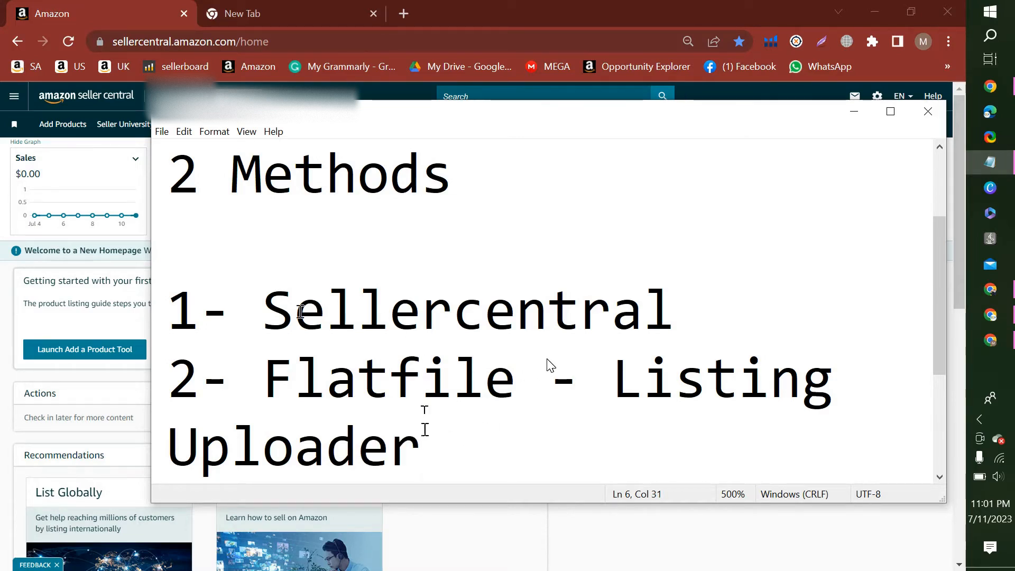
# - Put the note away, open the Manage All Inventory page in Seller Central and dismiss the preferences tour message
pyautogui.moveTo(271, 310); pyautogui.dragTo(703, 288)
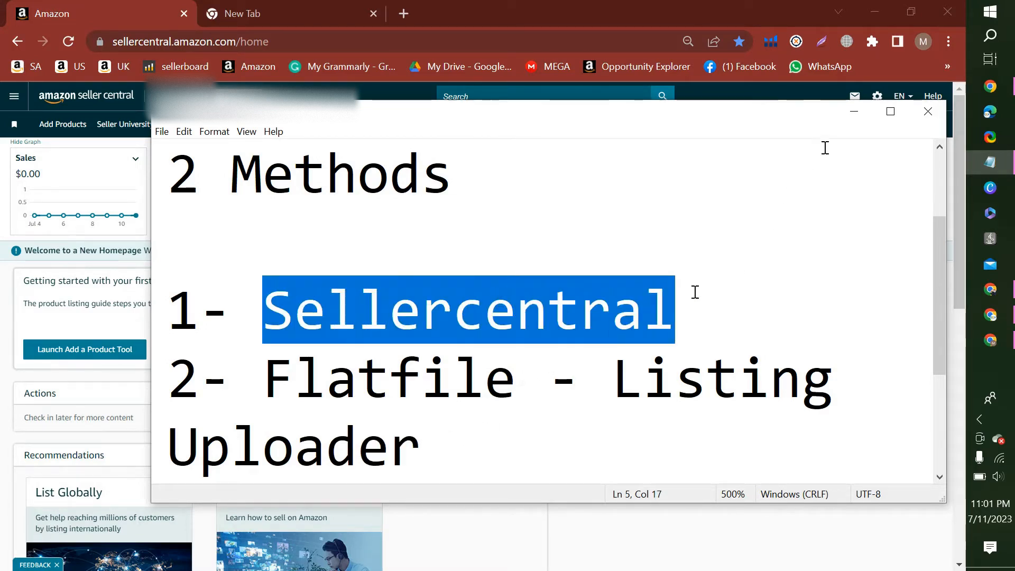
pyautogui.click(855, 115)
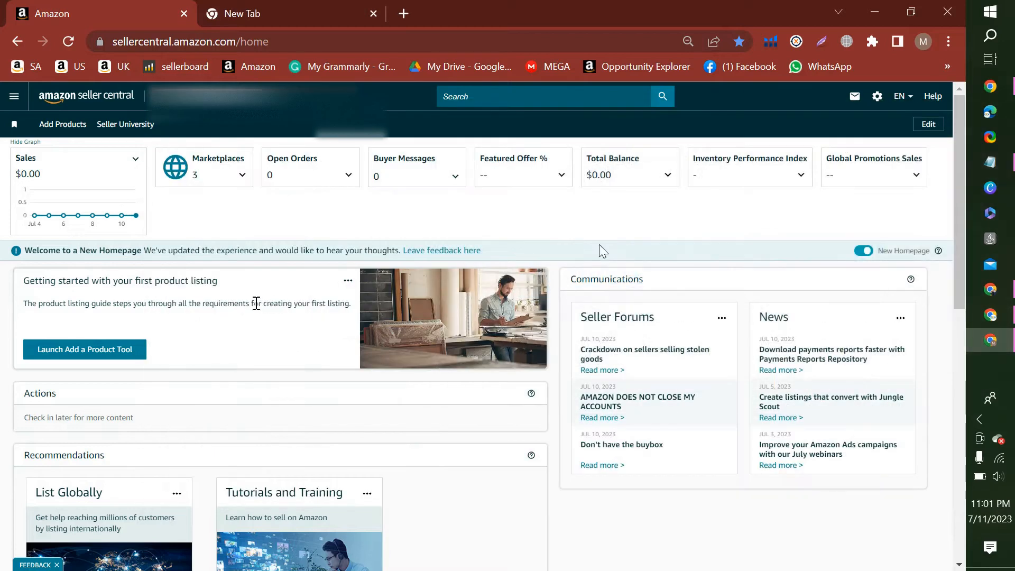
pyautogui.click(15, 100)
pyautogui.moveTo(33, 156)
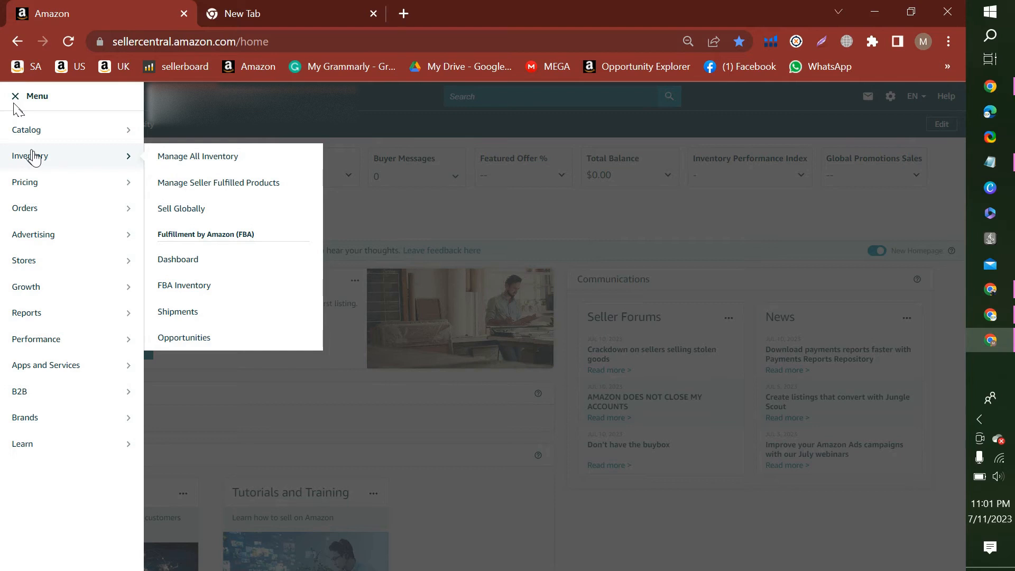
pyautogui.click(168, 158)
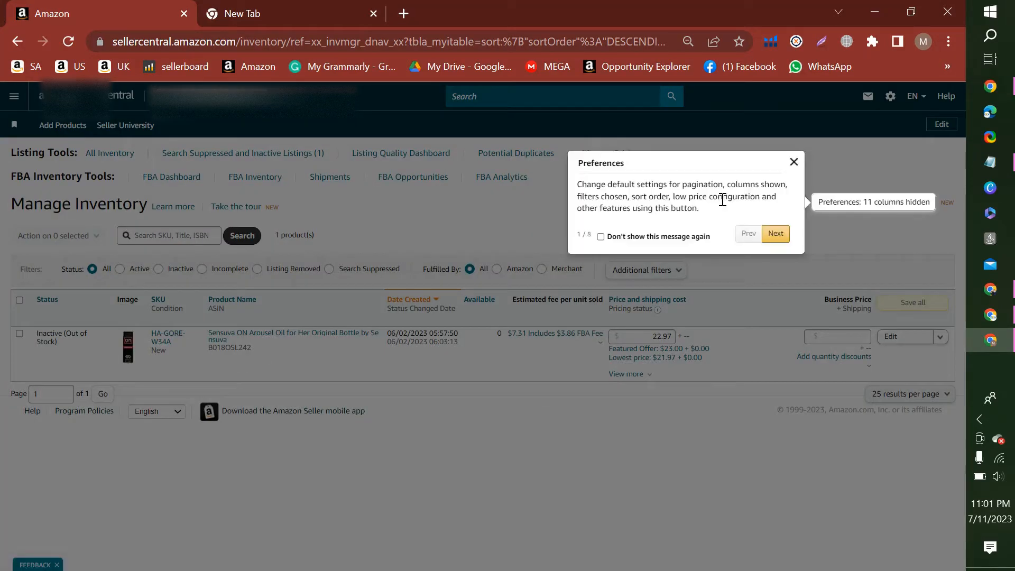
pyautogui.click(794, 163)
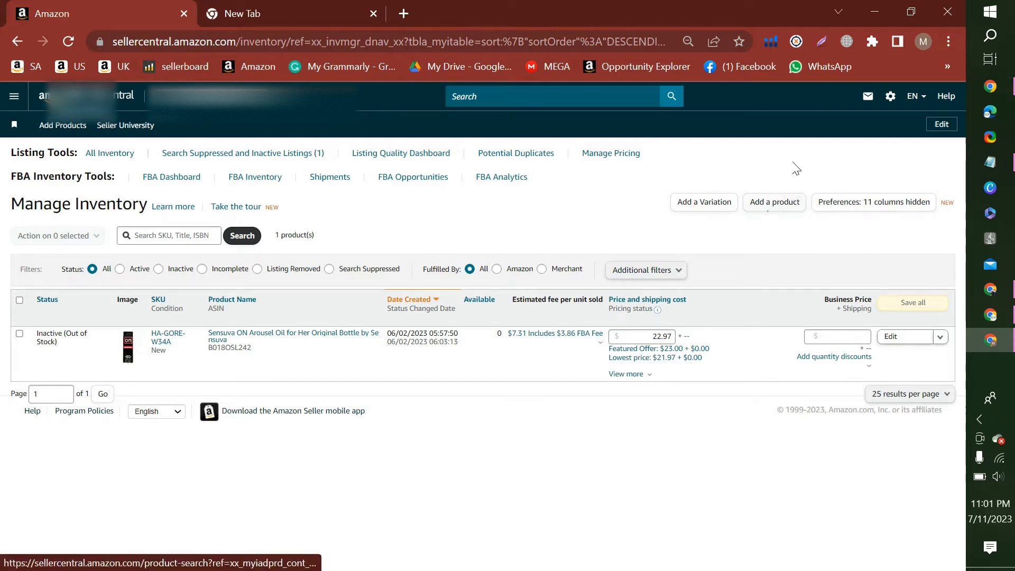
# - Start adding a product that is not sold on Amazon and activate the category search on the product type page
pyautogui.click(771, 204)
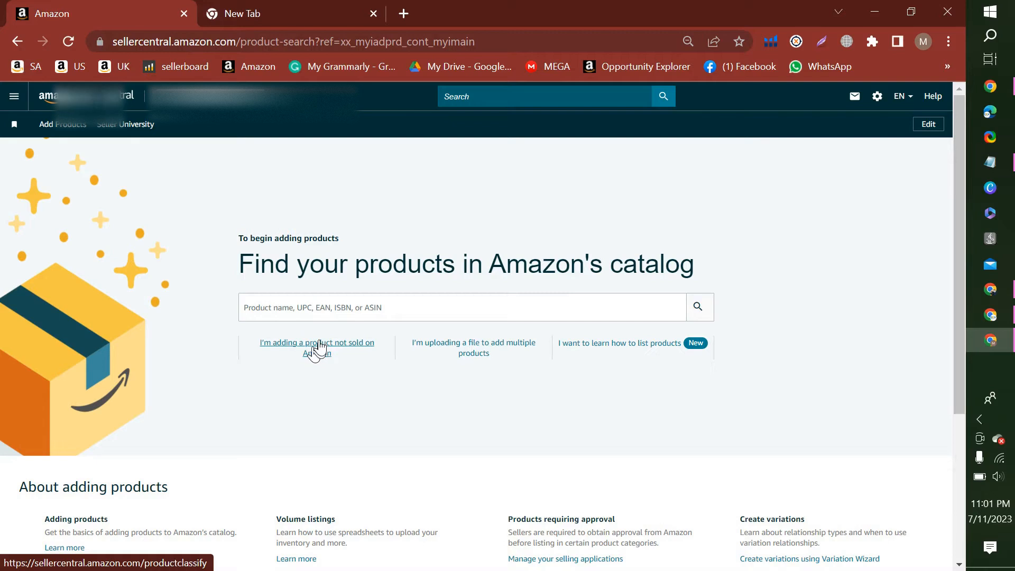
pyautogui.click(321, 349)
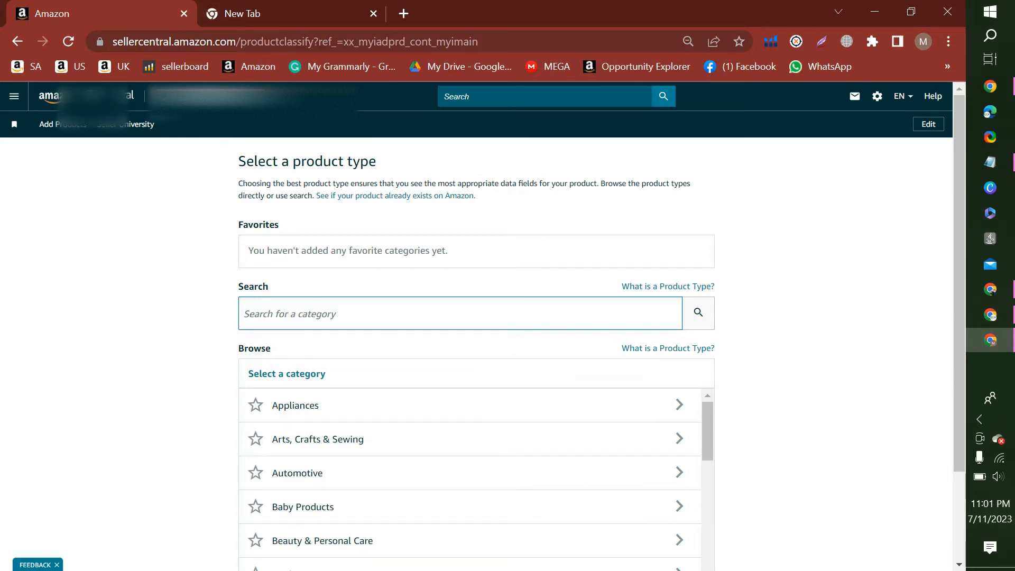
pyautogui.scroll(-2, 315, 307)
pyautogui.click(310, 235)
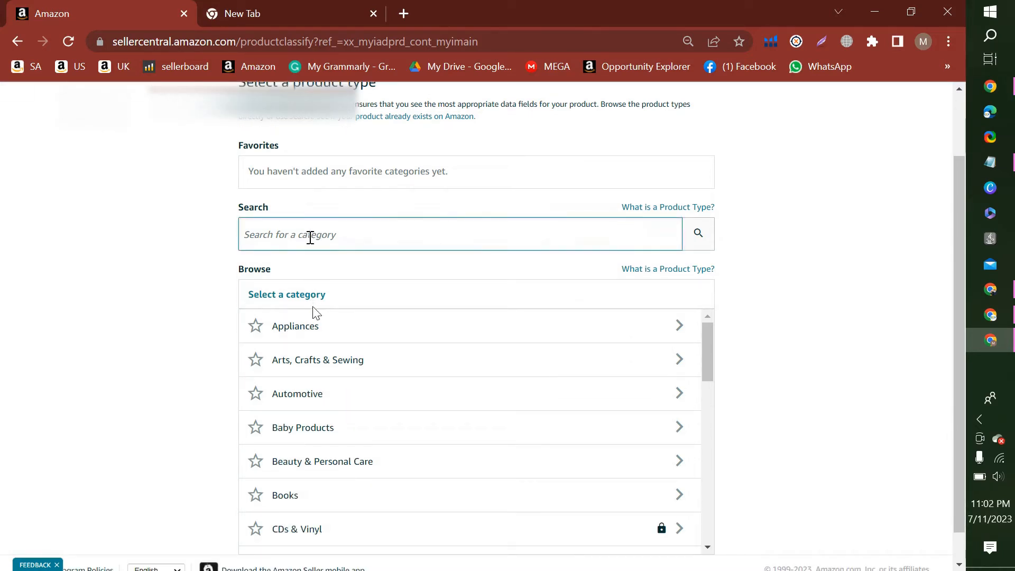
pyautogui.scroll(-2, 314, 313)
pyautogui.scroll(2, 675, 379)
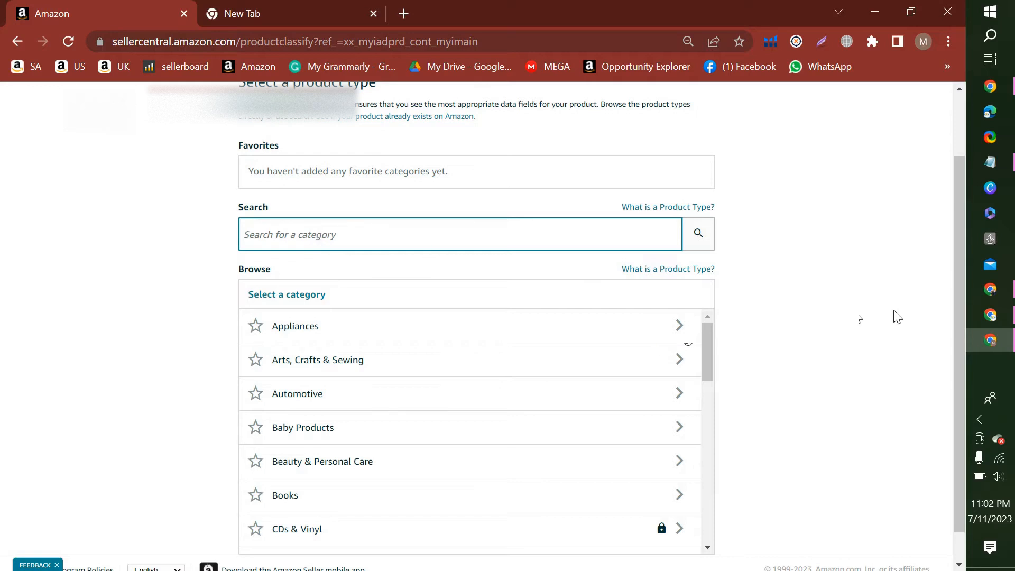
# - Switch to the Amazon store window, open the LANEIGE Lip Glowy Balm Peach listing and check its category in the product details
pyautogui.click(991, 289)
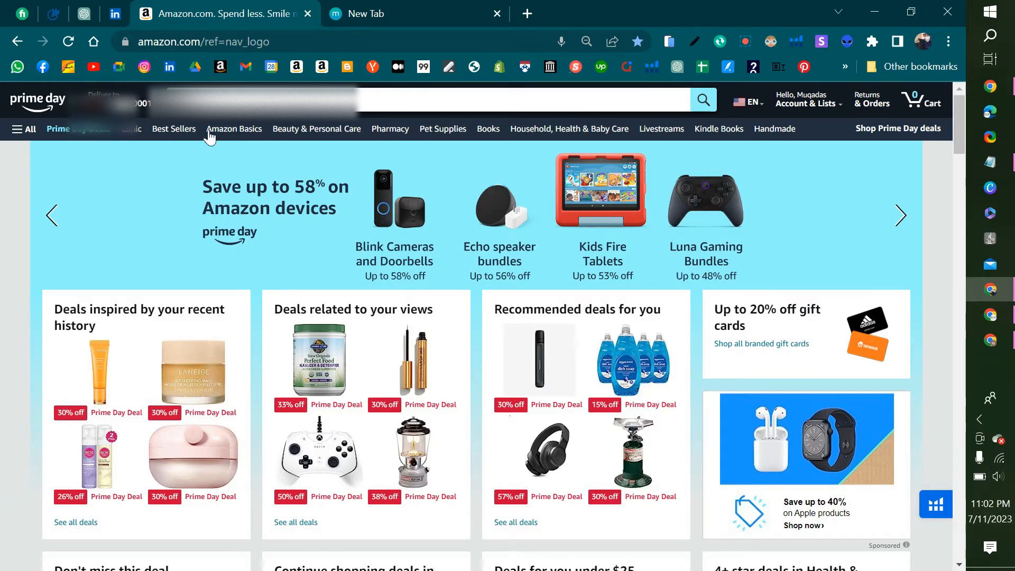
pyautogui.moveTo(99, 386)
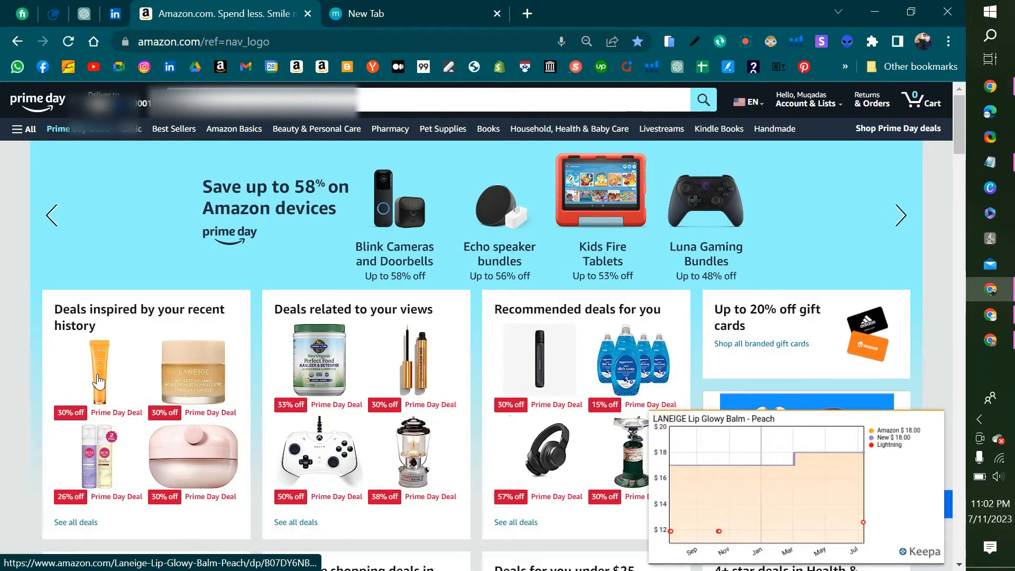
pyautogui.click(99, 381)
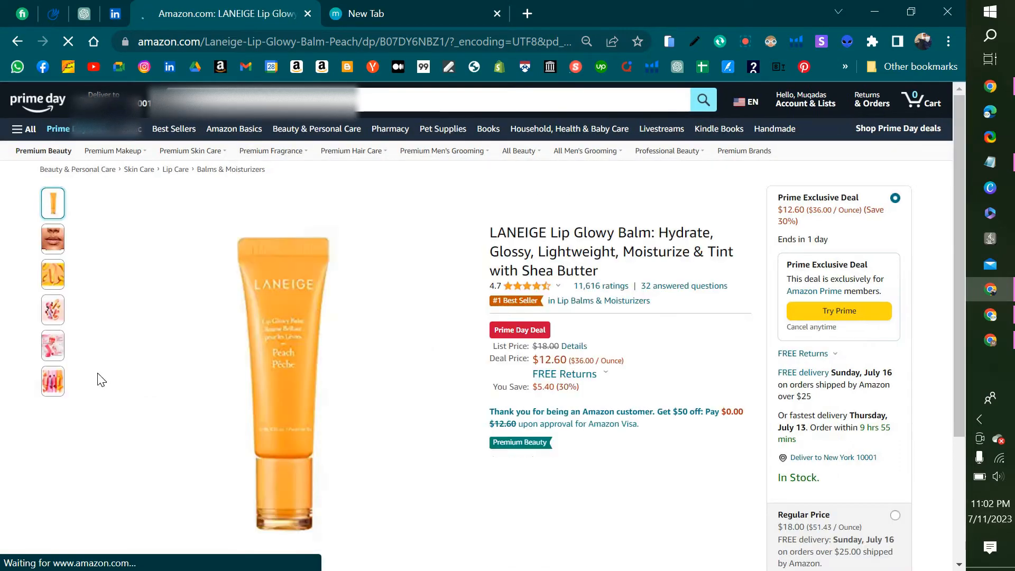
pyautogui.scroll(-4, 630, 338)
pyautogui.scroll(-3, 629, 336)
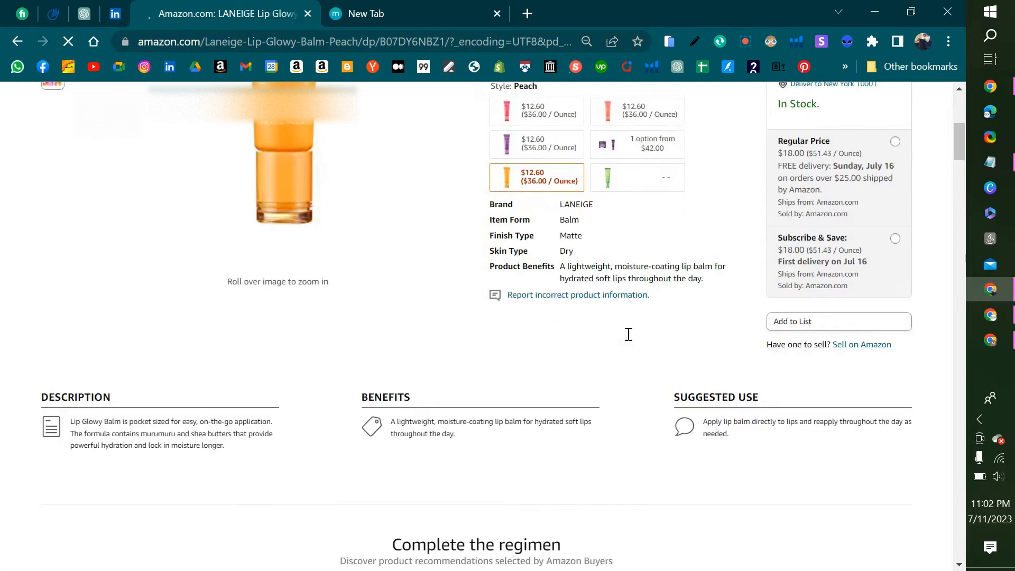
pyautogui.scroll(-14, 628, 334)
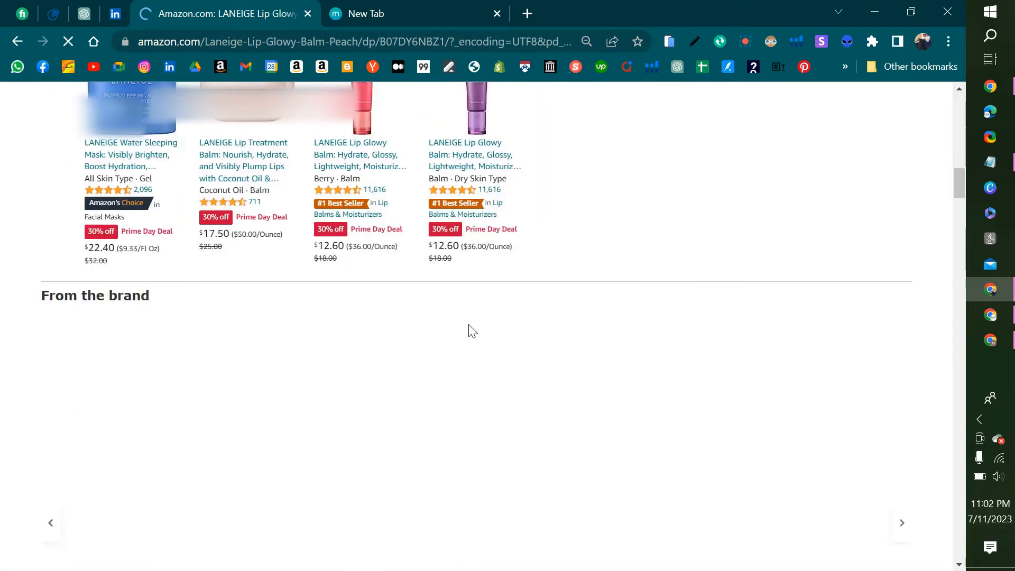
pyautogui.scroll(-3, 202, 352)
pyautogui.scroll(-4, 203, 345)
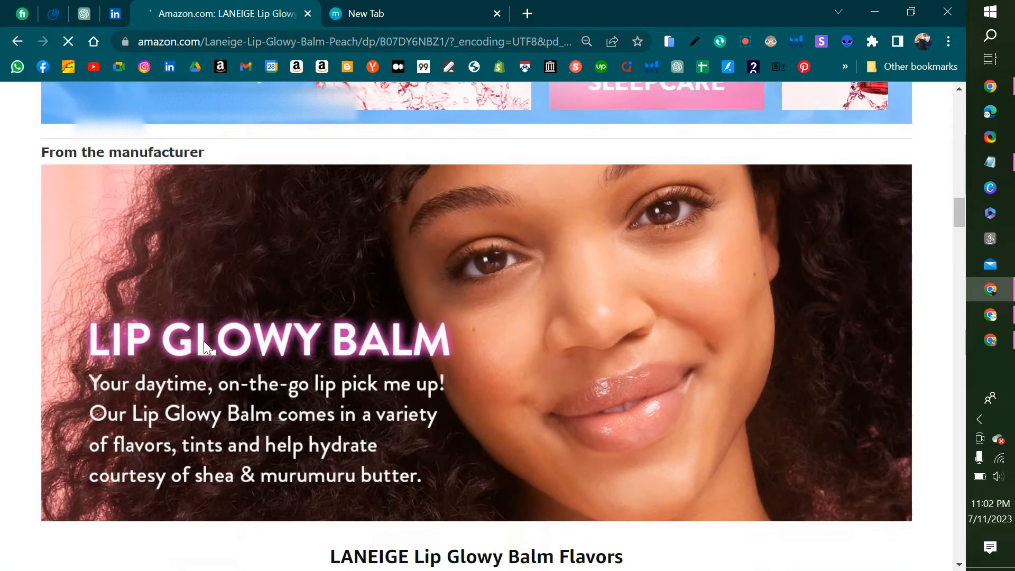
pyautogui.scroll(-20, 201, 349)
pyautogui.scroll(-3, 197, 354)
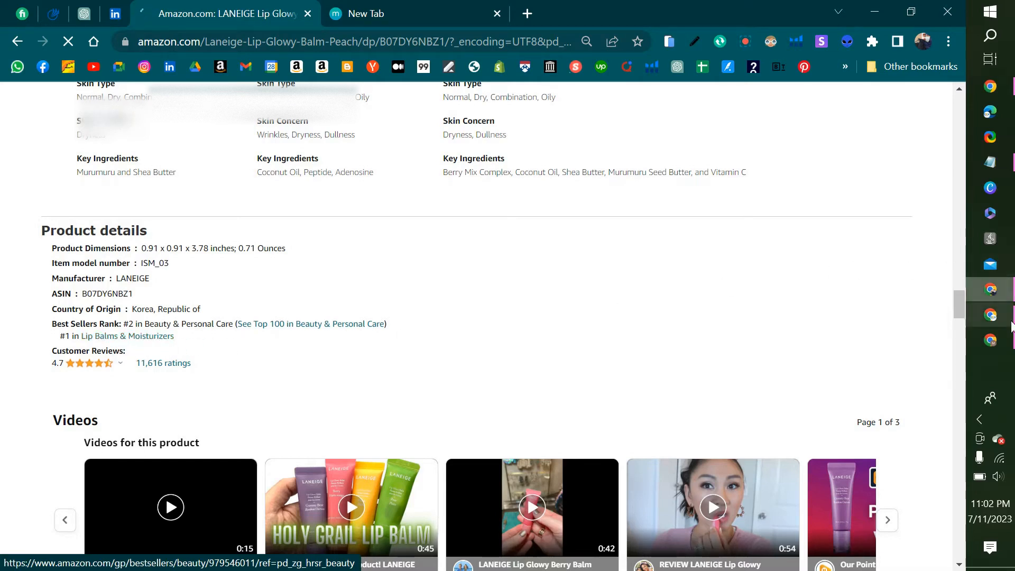
# - Return to the Seller Central product type page and search the categories for "balms"
pyautogui.click(991, 340)
pyautogui.write('balms')
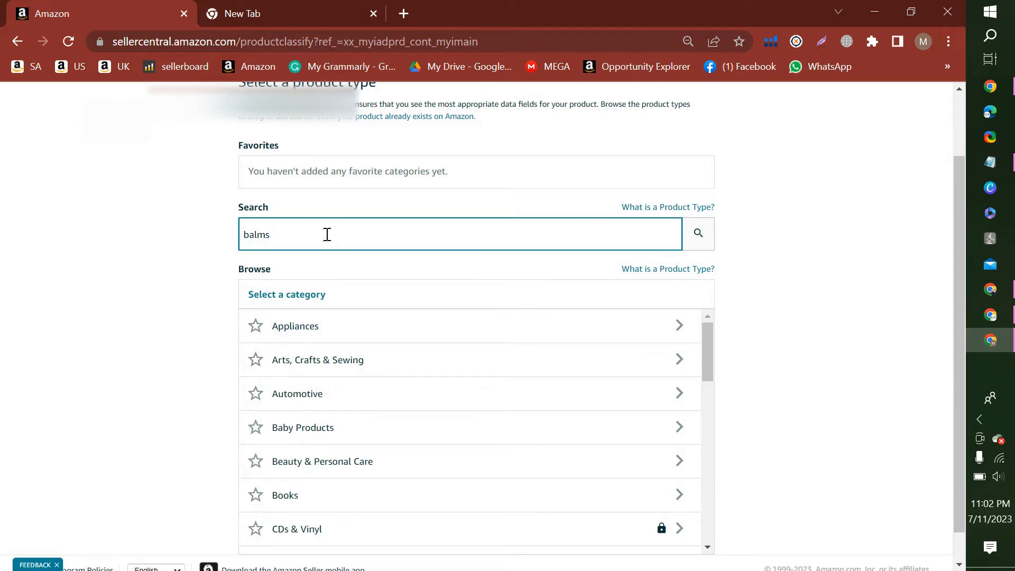
pyautogui.press('Return')
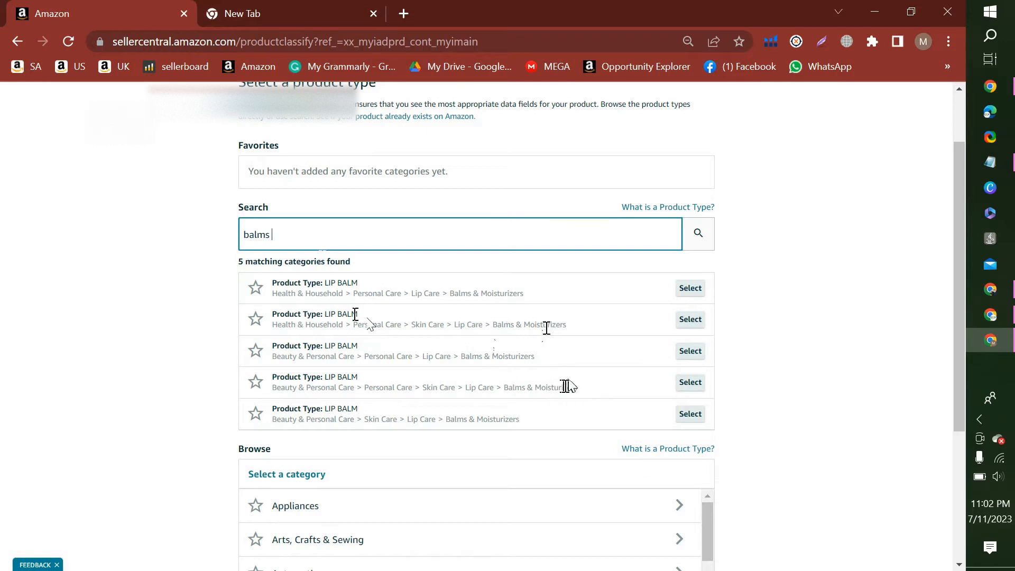
# - Recheck the LANEIGE listing's category in the Amazon store window, return to Seller Central and search the product types for "lip balms"
pyautogui.click(992, 316)
pyautogui.click(990, 290)
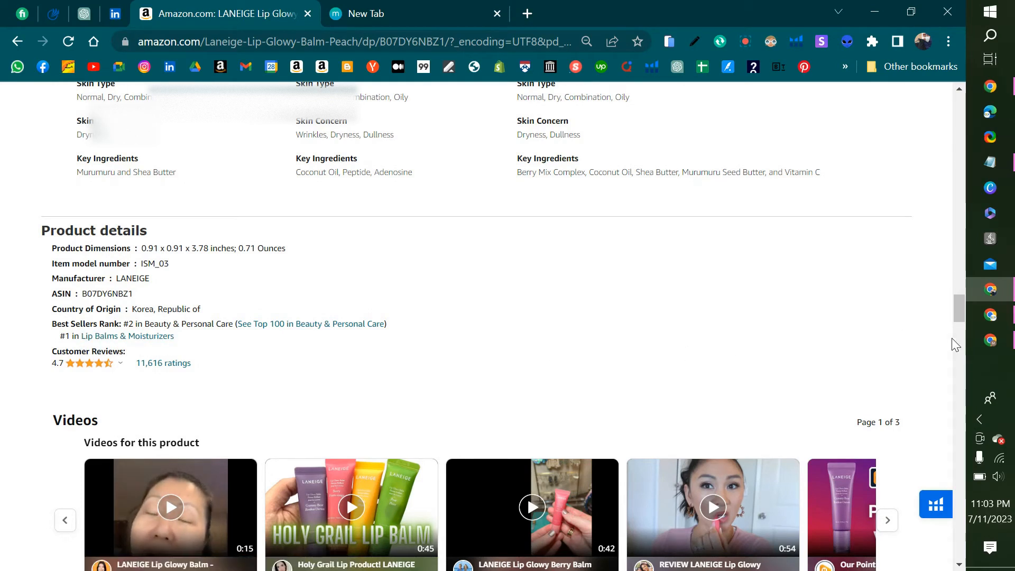
pyautogui.click(991, 340)
pyautogui.moveTo(281, 236); pyautogui.dragTo(234, 237)
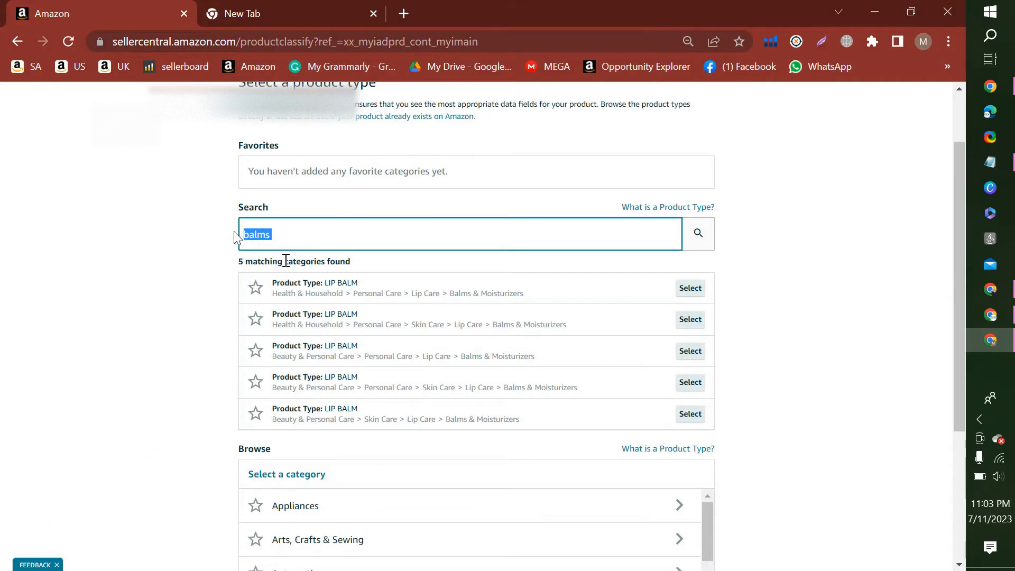
pyautogui.press('BackSpace')
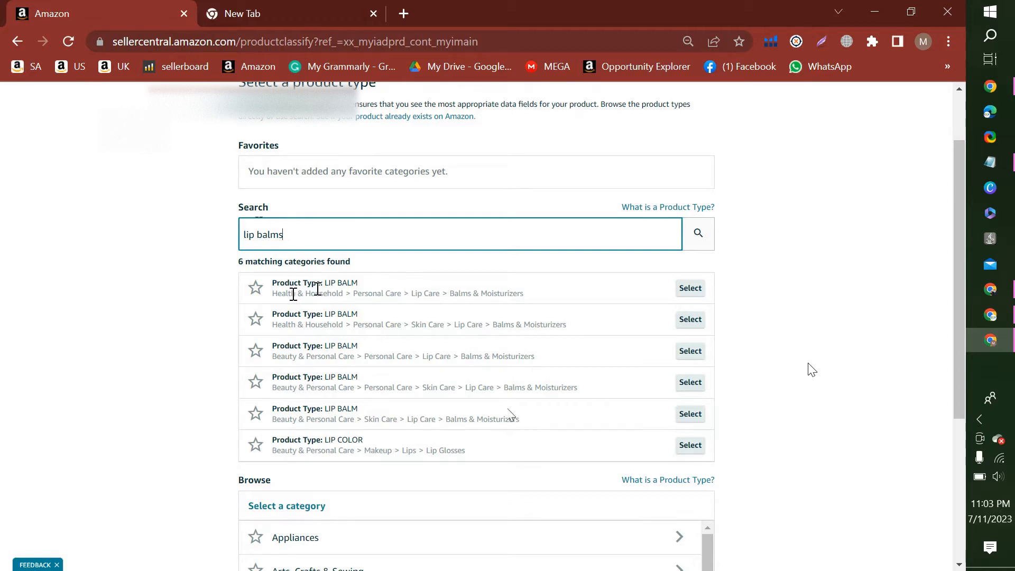
# - Examine the category paths of the LIP BALM search results, from the top-level category to the final subcategory
pyautogui.moveTo(277, 295); pyautogui.dragTo(333, 294)
pyautogui.click(153, 351)
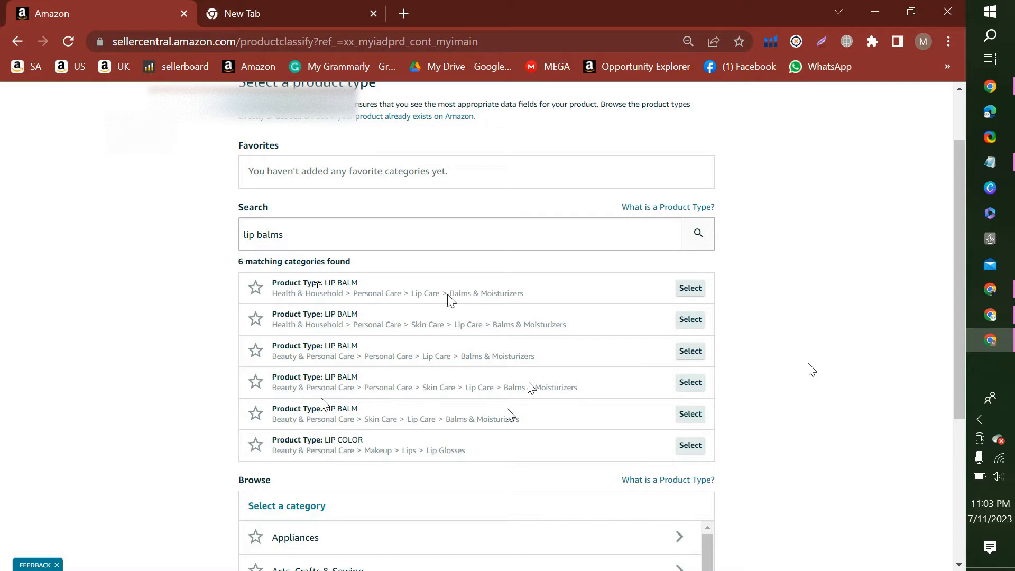
pyautogui.moveTo(454, 294); pyautogui.dragTo(524, 294)
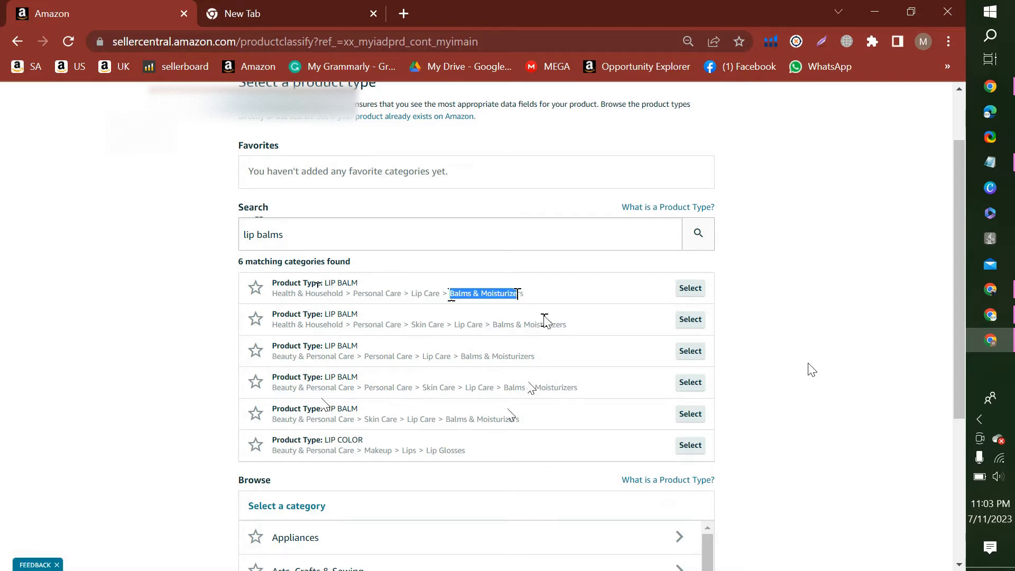
pyautogui.scroll(1, 540, 312)
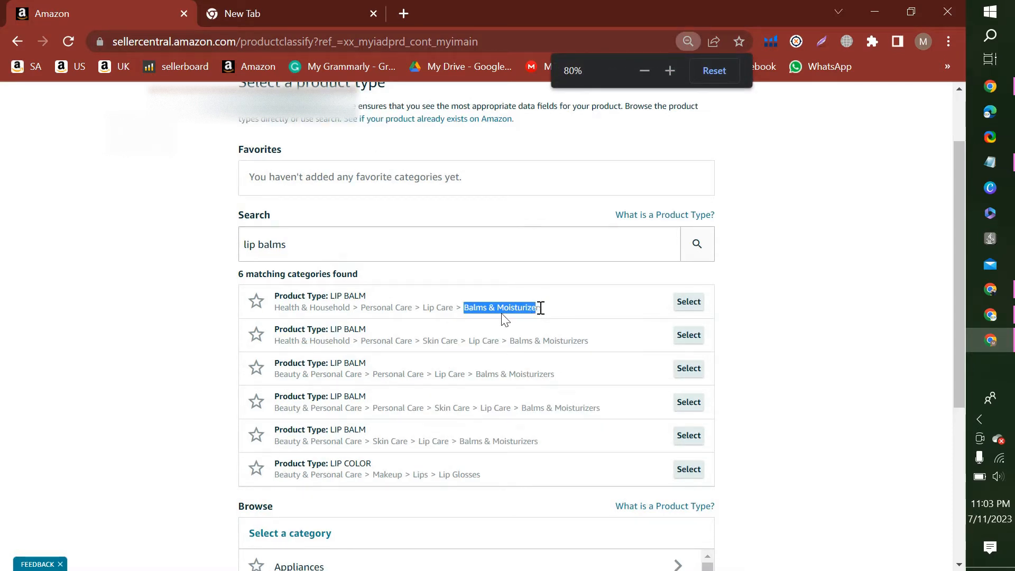
pyautogui.scroll(2, 503, 318)
pyautogui.scroll(-3, 495, 292)
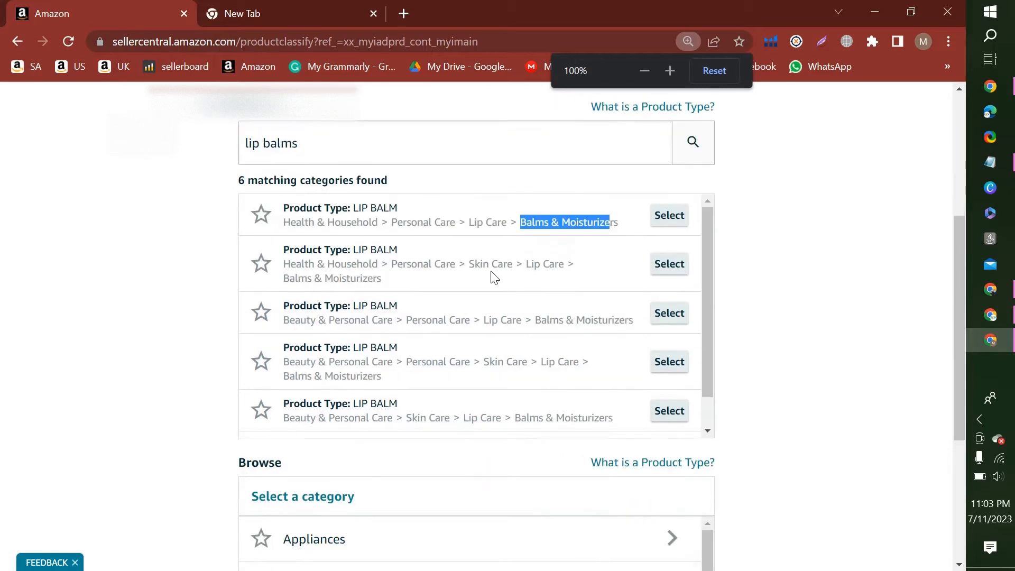
pyautogui.moveTo(245, 140); pyautogui.dragTo(333, 145)
# - Switch to the LANEIGE listing, check its Best Sellers Rank main category and subcategory, and return to Seller Central
pyautogui.click(991, 288)
pyautogui.scroll(3, 359, 309)
pyautogui.scroll(-3, 317, 312)
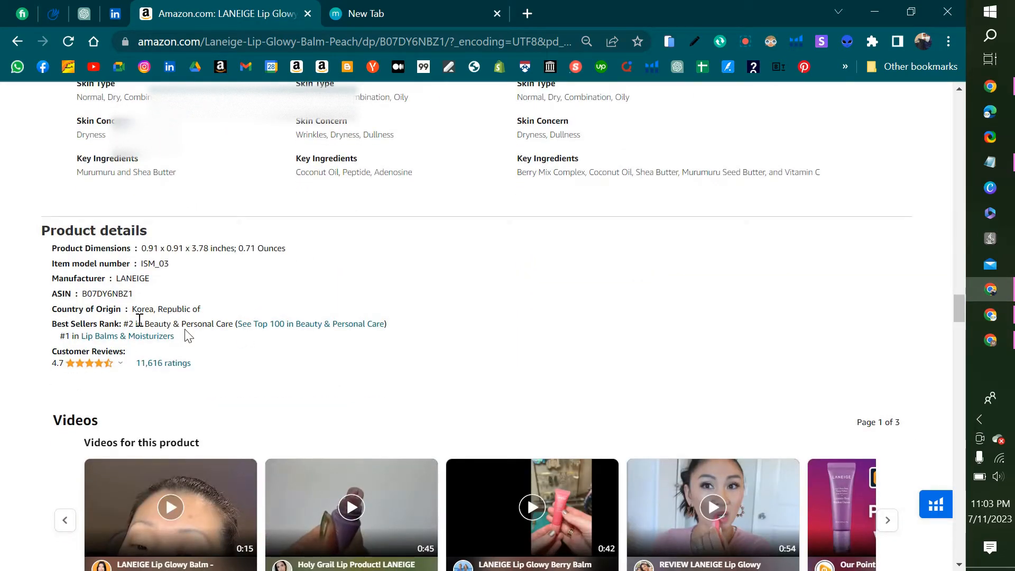
pyautogui.moveTo(144, 324); pyautogui.dragTo(232, 323)
pyautogui.moveTo(175, 337); pyautogui.dragTo(78, 336)
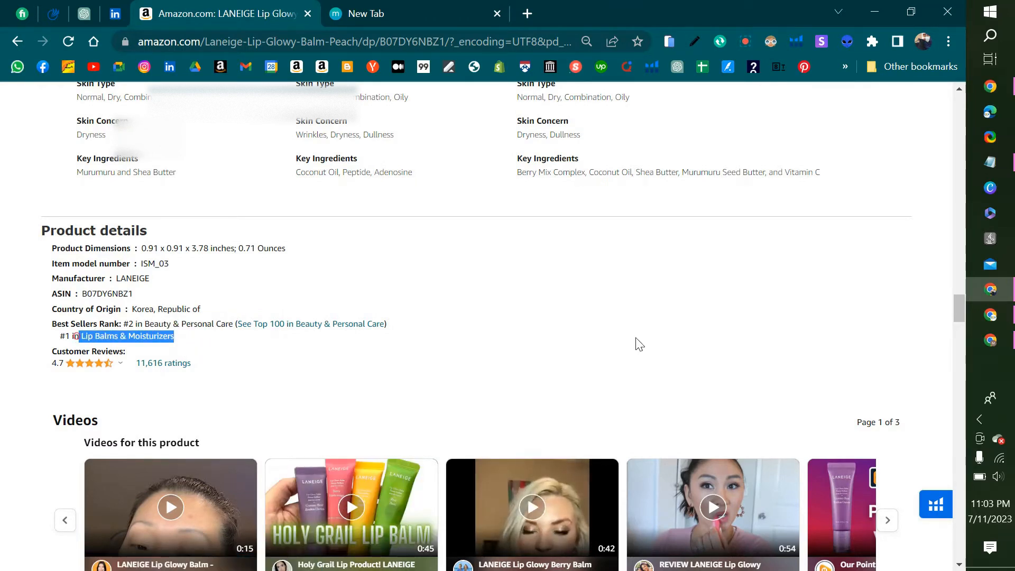
pyautogui.click(990, 340)
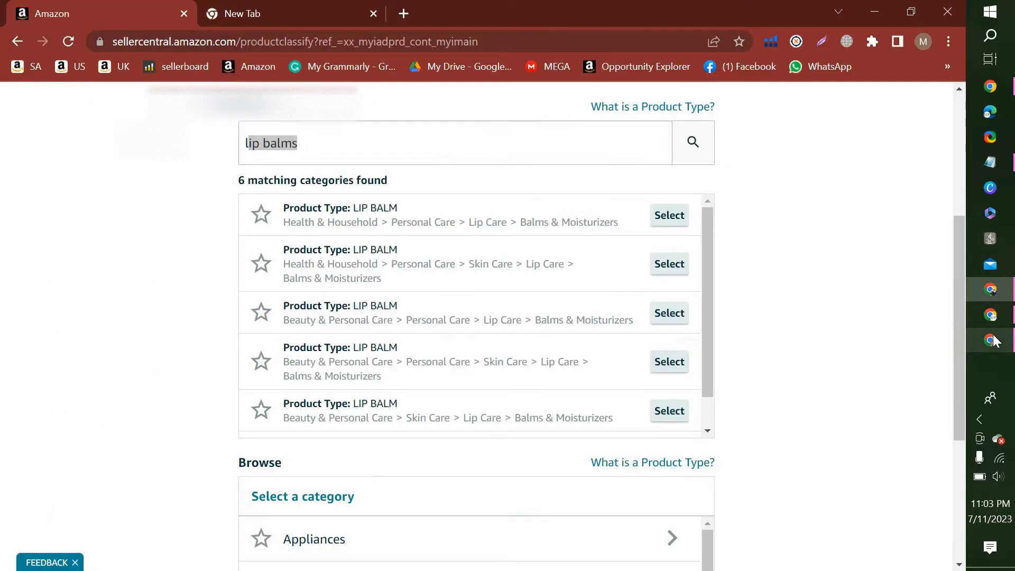
# - Compare the matching category paths and select LIP BALM under Beauty & Personal Care > Personal Care > Lip Care > Balms & Moisturizers
pyautogui.click(280, 143)
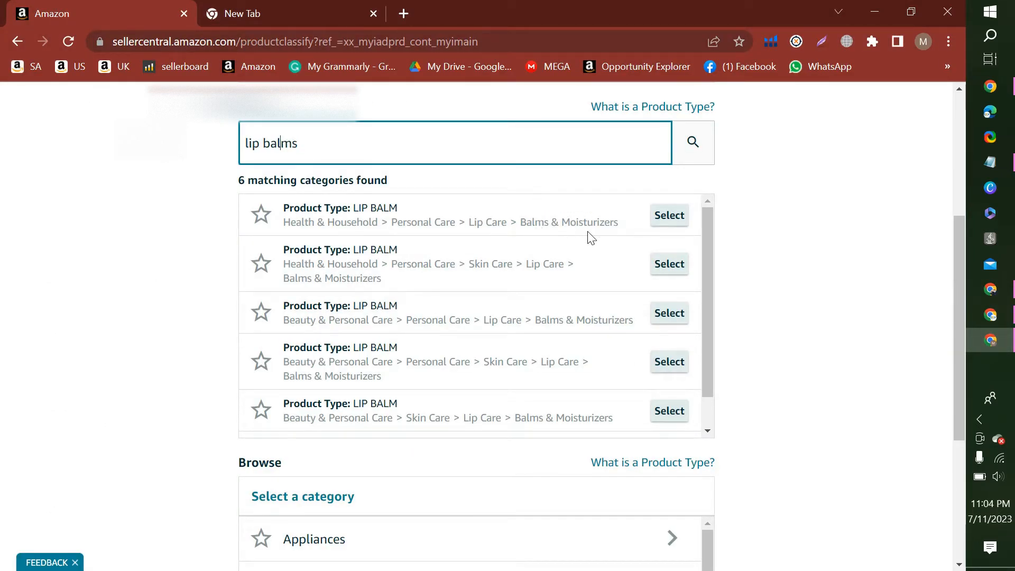
pyautogui.moveTo(522, 222); pyautogui.dragTo(608, 223)
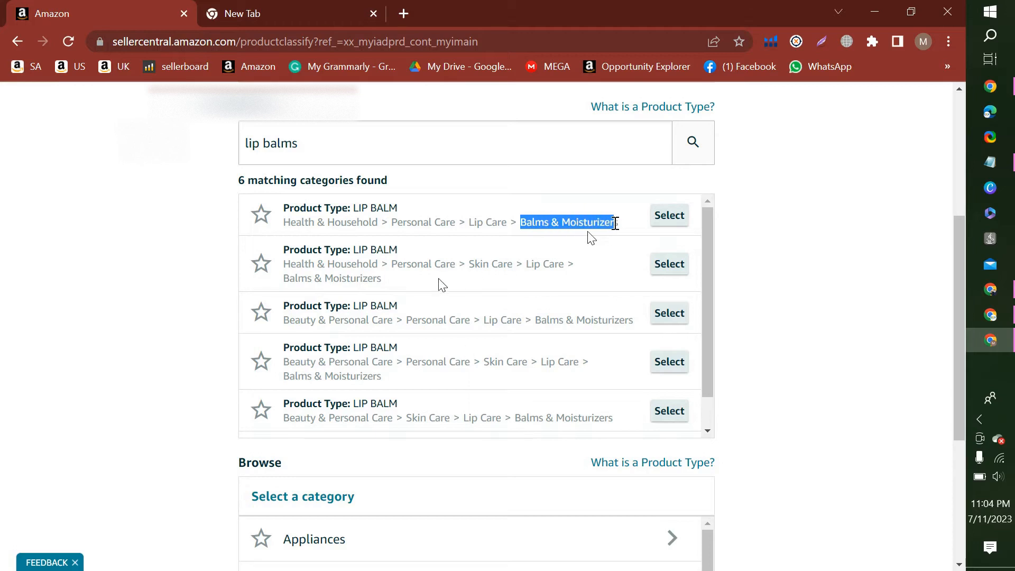
pyautogui.moveTo(399, 277); pyautogui.dragTo(284, 288)
pyautogui.moveTo(382, 376); pyautogui.dragTo(286, 377)
pyautogui.moveTo(614, 418); pyautogui.dragTo(518, 419)
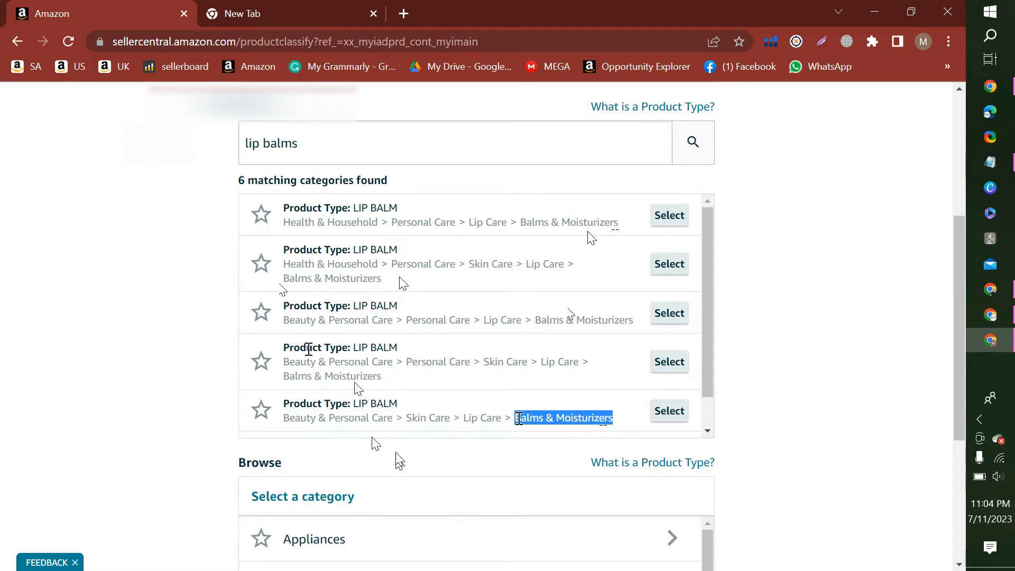
pyautogui.moveTo(285, 362); pyautogui.dragTo(391, 363)
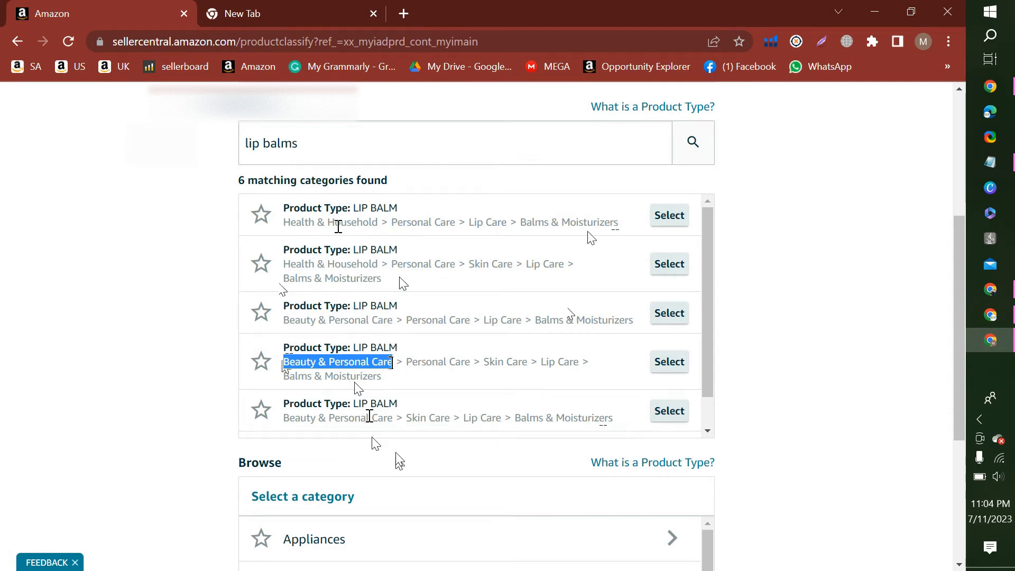
pyautogui.moveTo(347, 222); pyautogui.dragTo(302, 222)
pyautogui.click(315, 264)
pyautogui.moveTo(310, 264); pyautogui.dragTo(334, 267)
pyautogui.click(347, 280)
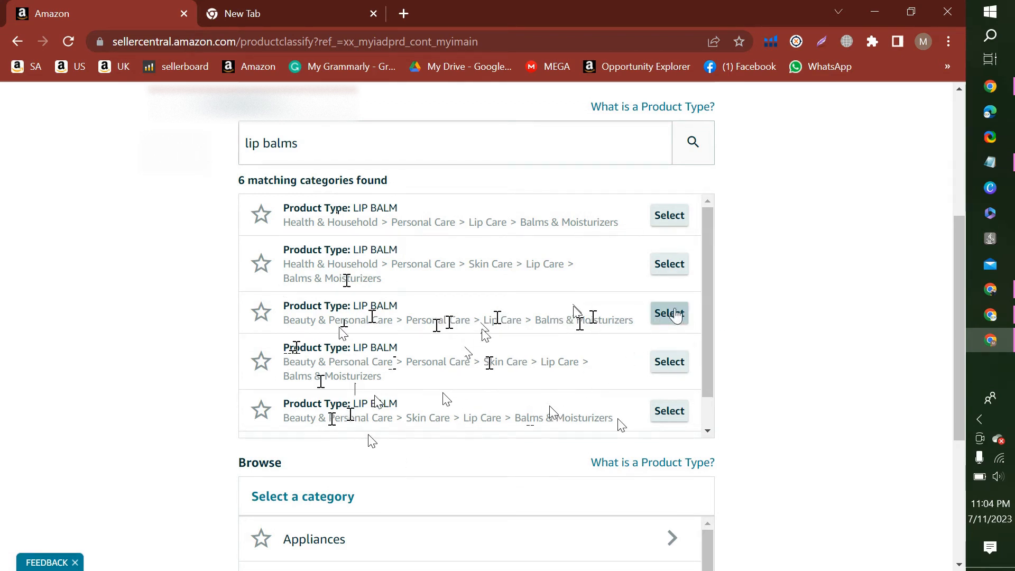
pyautogui.click(670, 315)
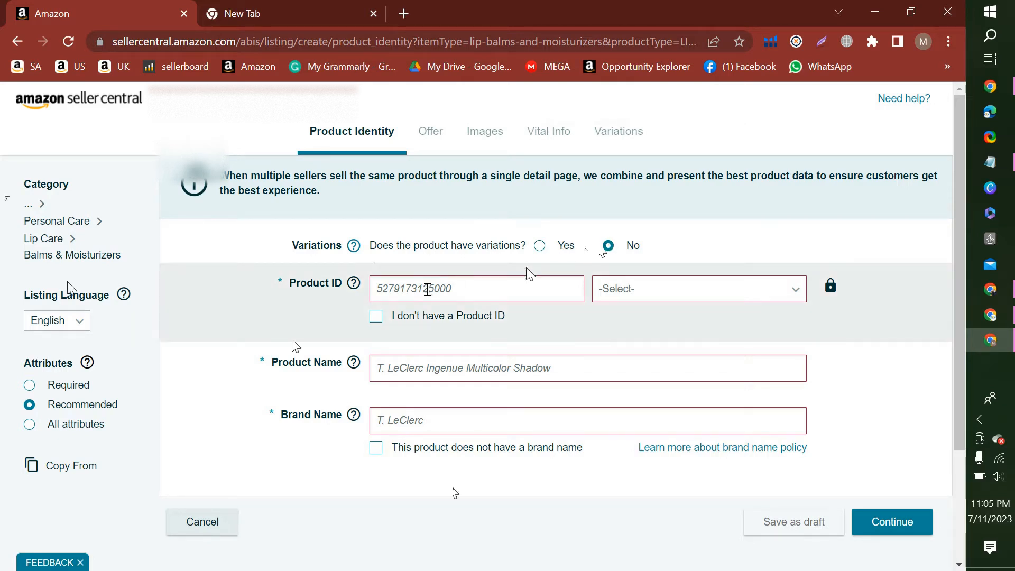
# - Check the Product ID field, look up the UPC code in the Notepad note and put the note away
pyautogui.click(405, 292)
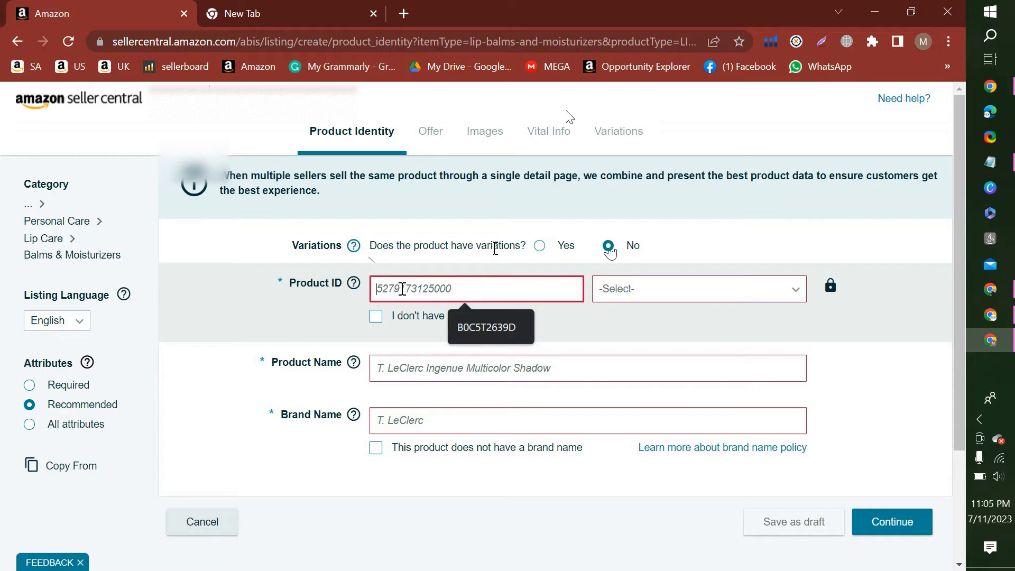
pyautogui.click(405, 236)
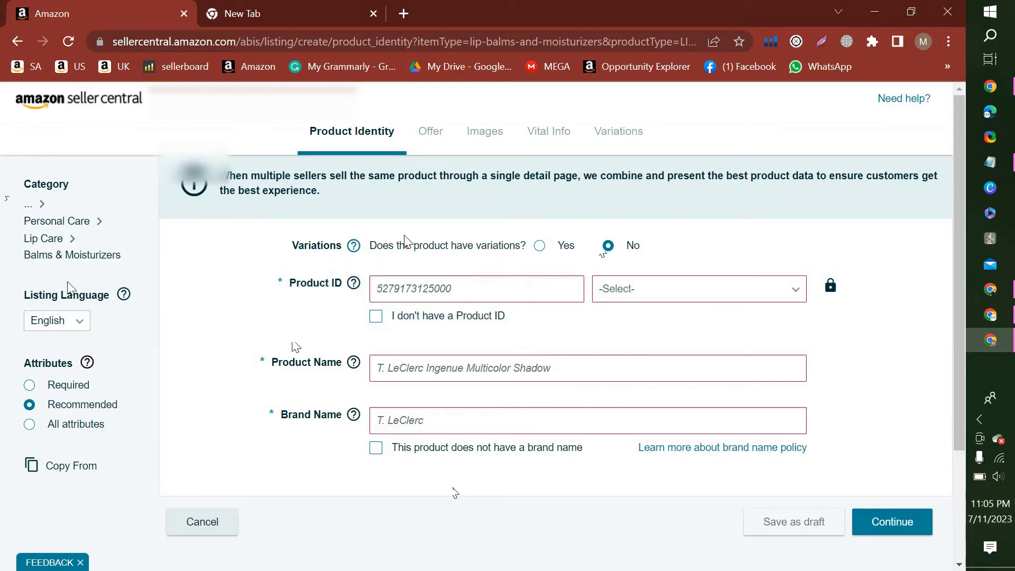
pyautogui.click(990, 162)
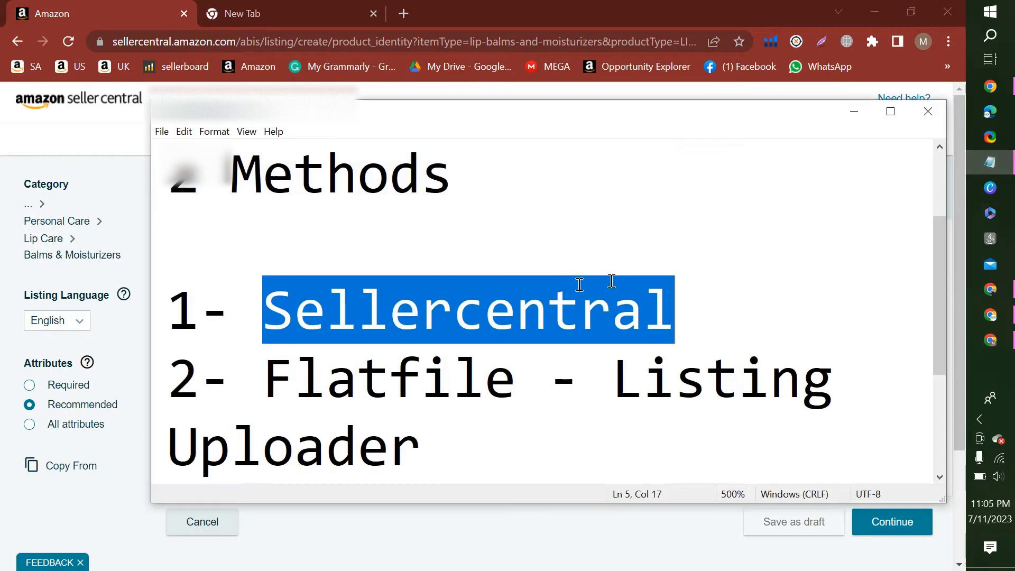
pyautogui.scroll(1, 580, 285)
pyautogui.moveTo(480, 164); pyautogui.dragTo(861, 171)
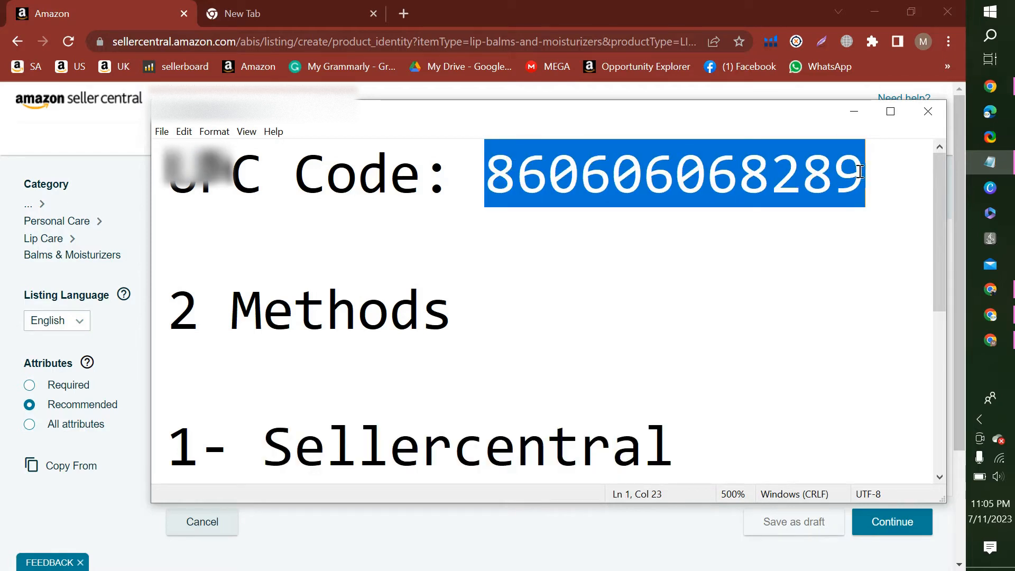
pyautogui.click(855, 117)
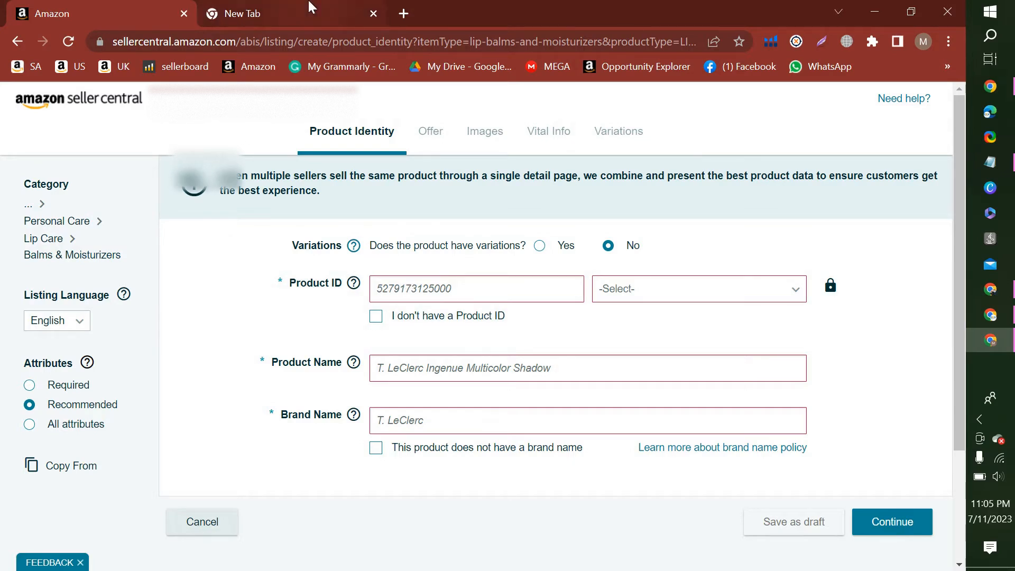
# - Switch to the Amazon store browser window and search Google for "gs1 code us" in its blank tab
pyautogui.click(990, 289)
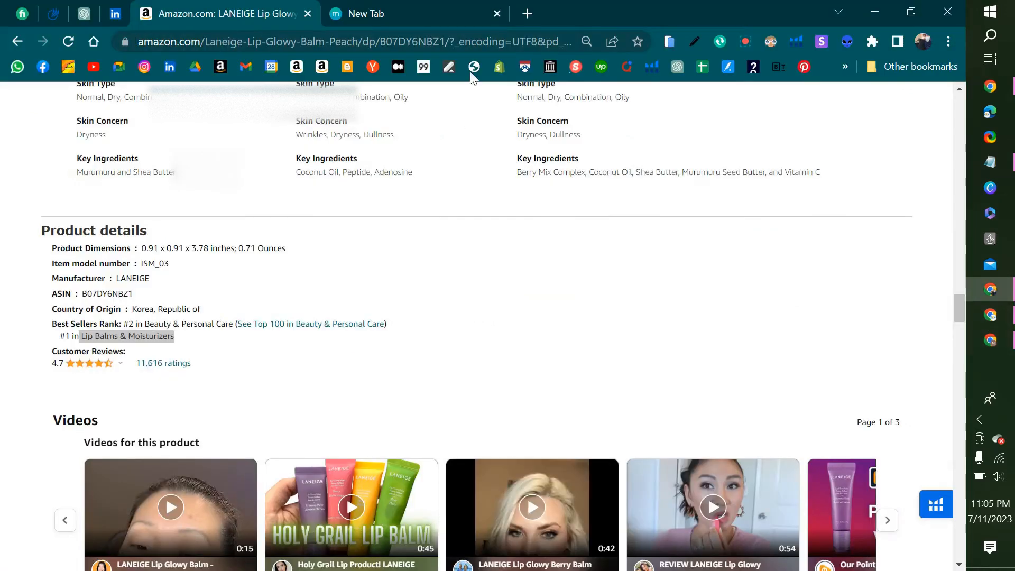
pyautogui.click(419, 8)
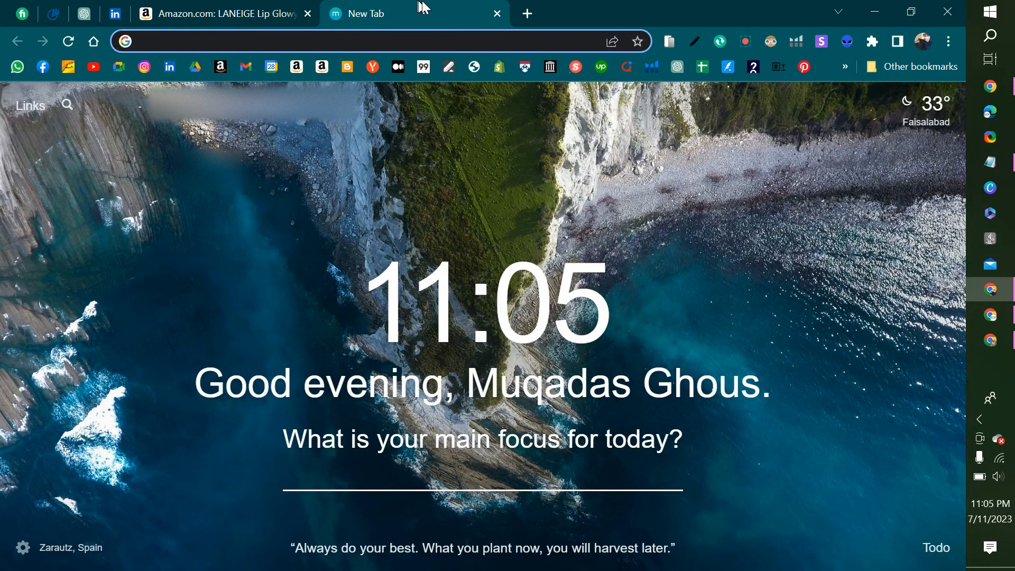
pyautogui.write('gs1 c')
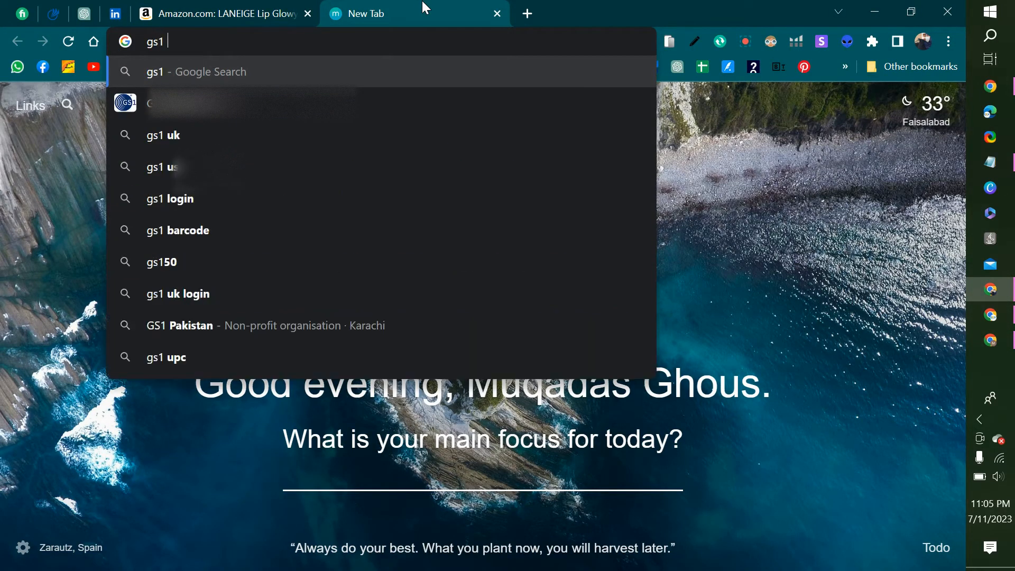
pyautogui.write('ode')
pyautogui.press('Return')
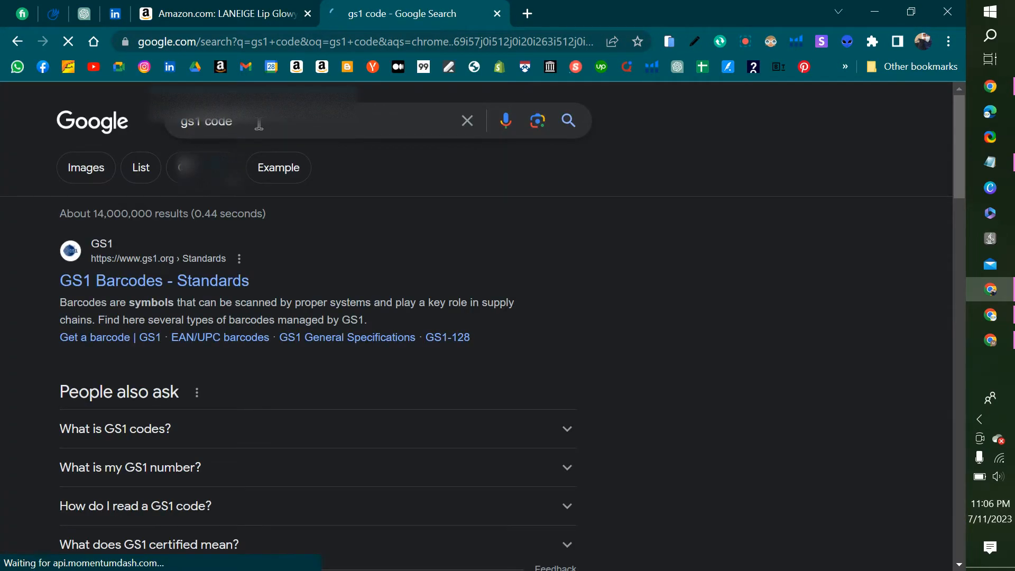
pyautogui.click(259, 123)
pyautogui.write('us')
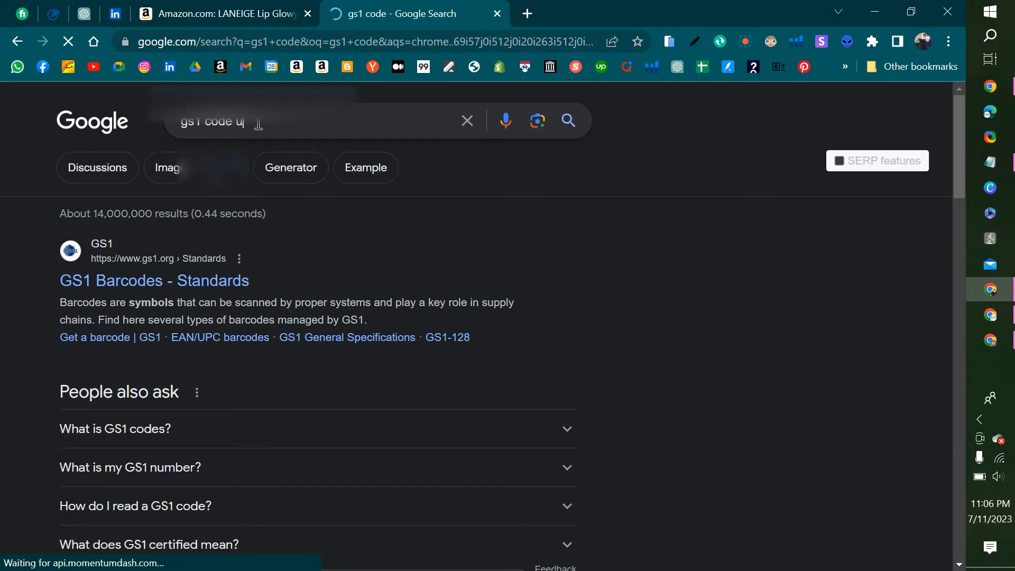
pyautogui.press('Return')
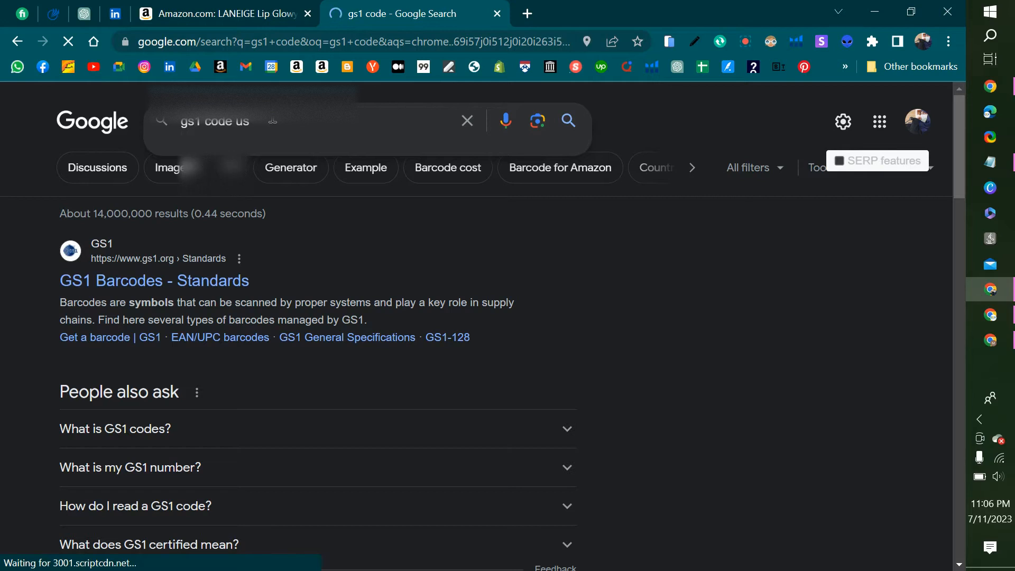
pyautogui.press('BackSpace')
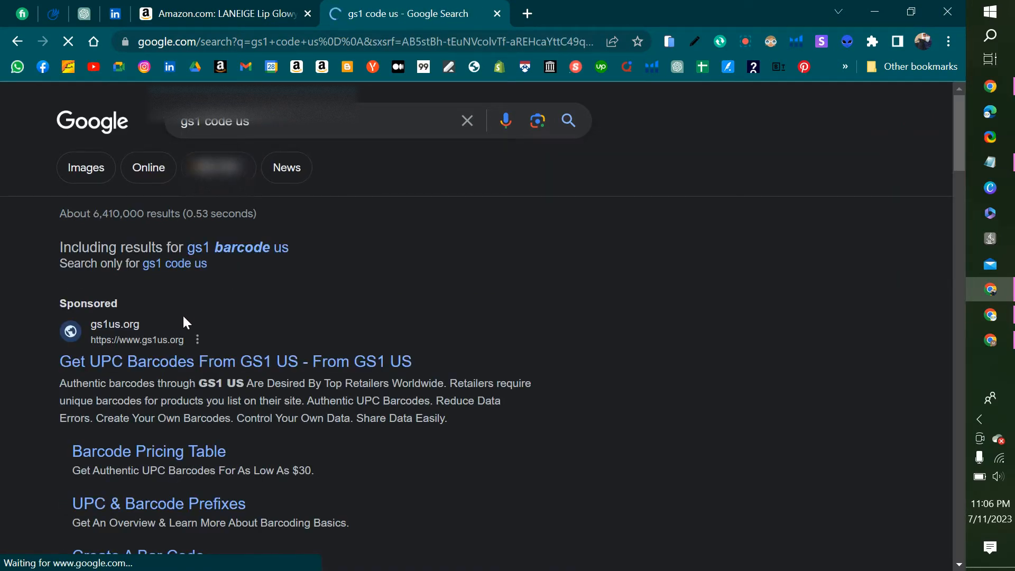
# - Look through the search results and open the GS1 US home page
pyautogui.scroll(-3, 190, 363)
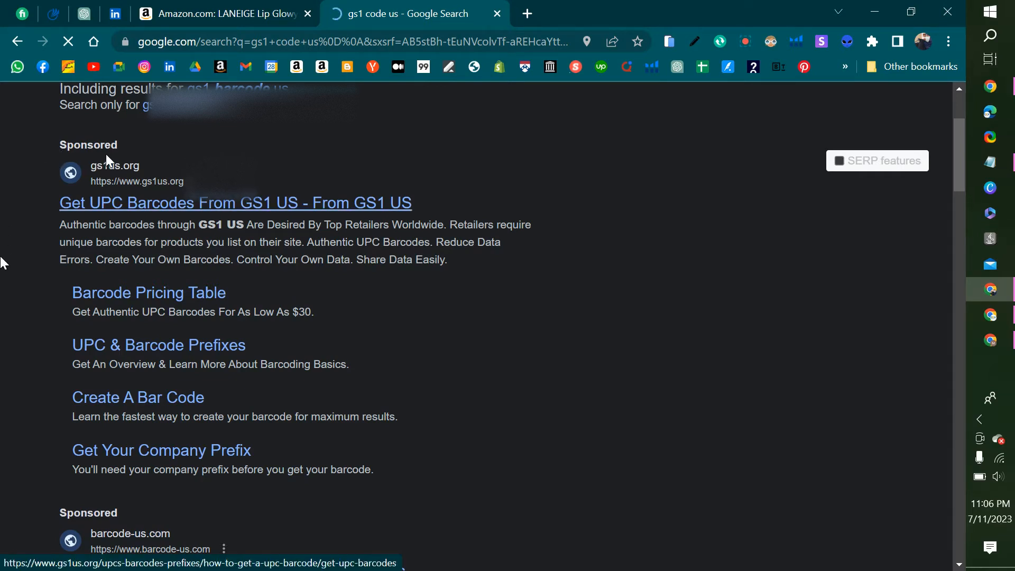
pyautogui.scroll(-3, 83, 351)
pyautogui.scroll(-4, 83, 354)
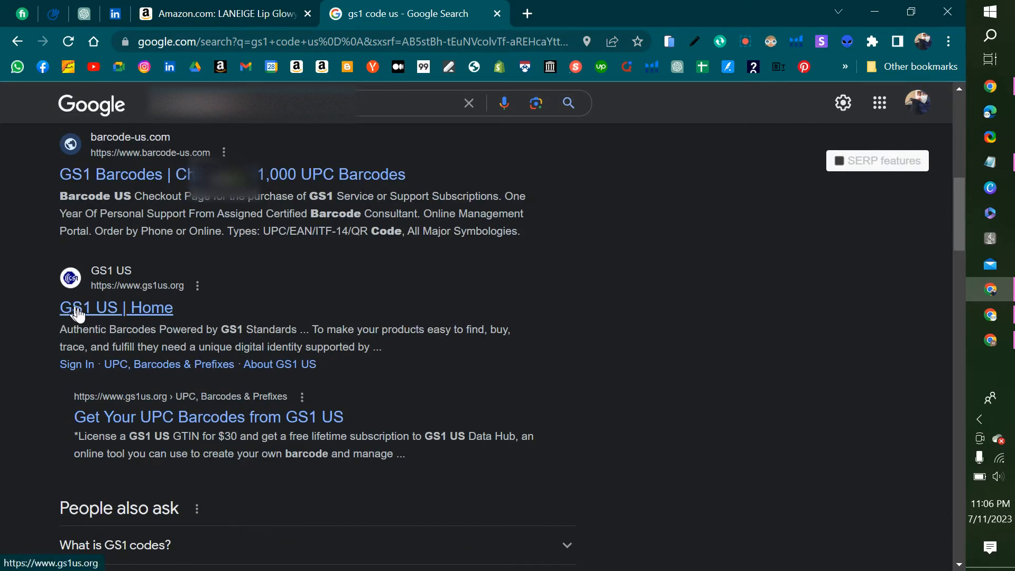
pyautogui.click(80, 314)
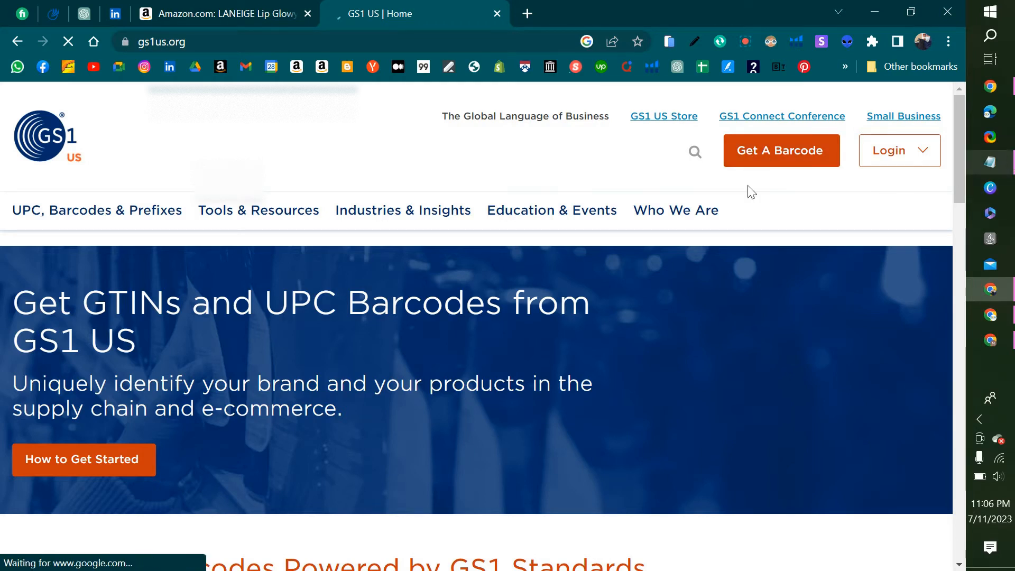
# - Look over the GS1 US home page's UPC barcode offer and dismiss the site's location permission request
pyautogui.scroll(-2, 560, 198)
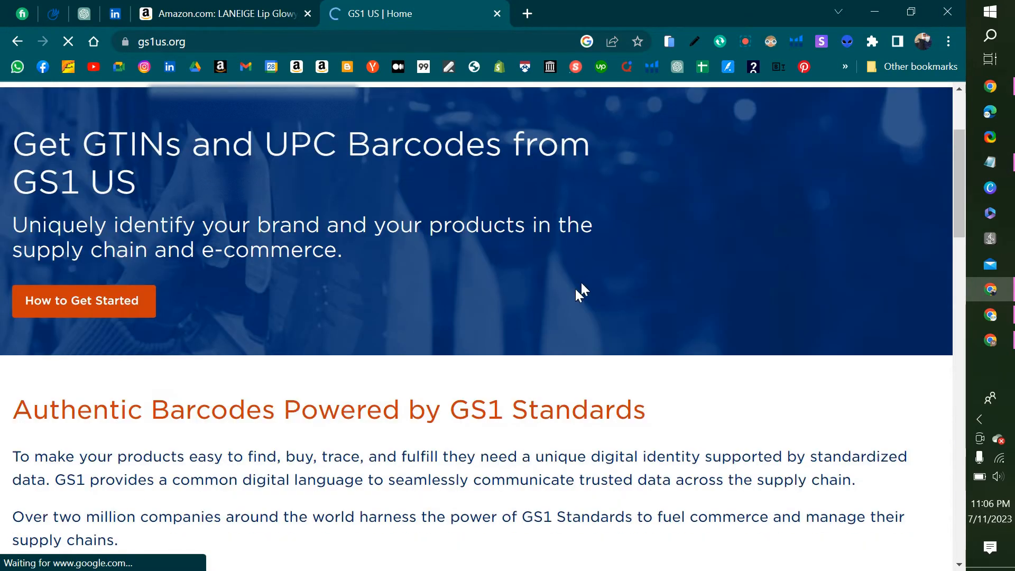
pyautogui.scroll(2, 575, 289)
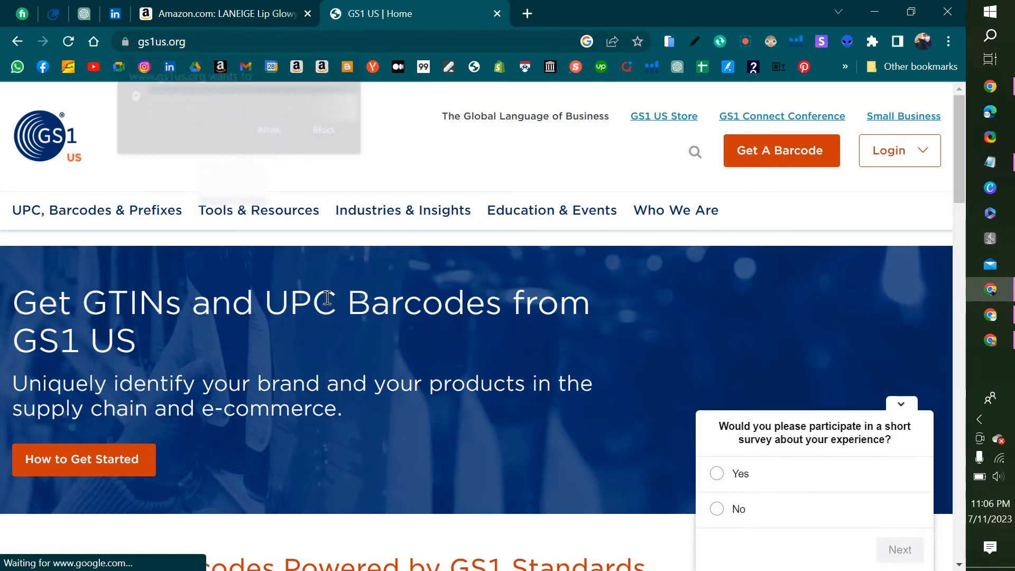
pyautogui.moveTo(333, 299); pyautogui.dragTo(274, 298)
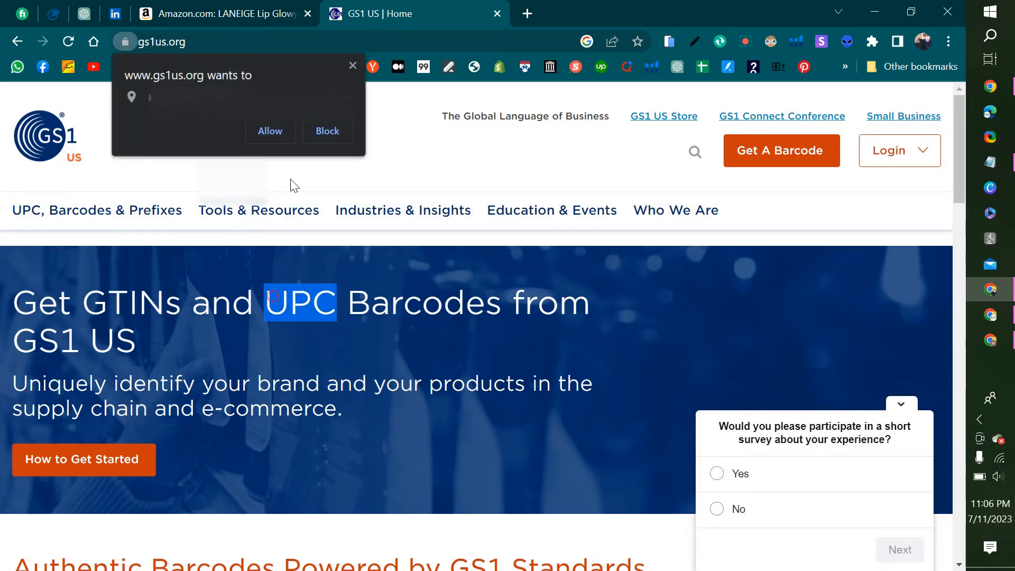
pyautogui.click(352, 67)
pyautogui.click(409, 133)
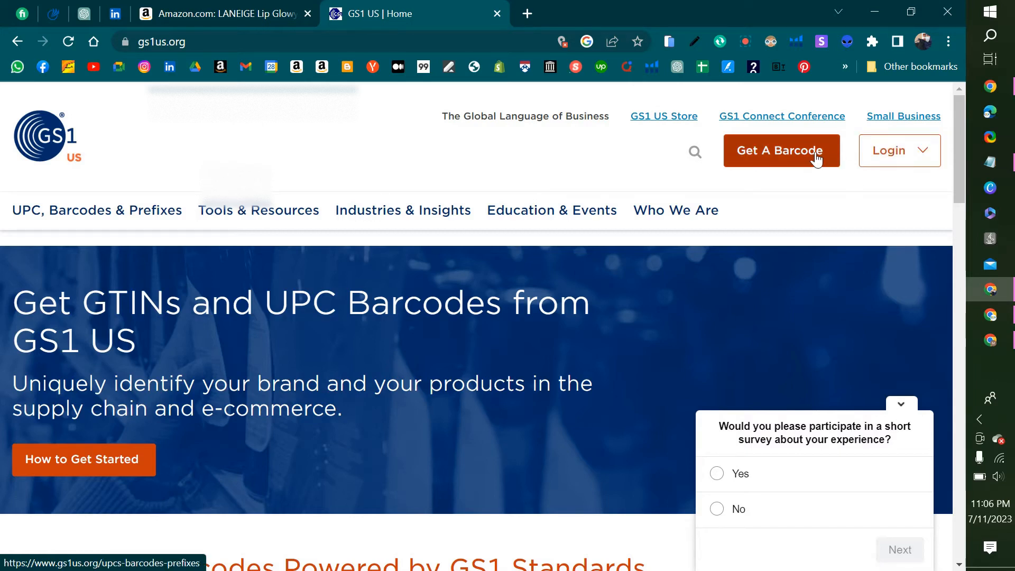
# - Open the GS1 US barcode purchasing page, look over its options and the how-to overview, and dismiss the location permission request
pyautogui.click(782, 151)
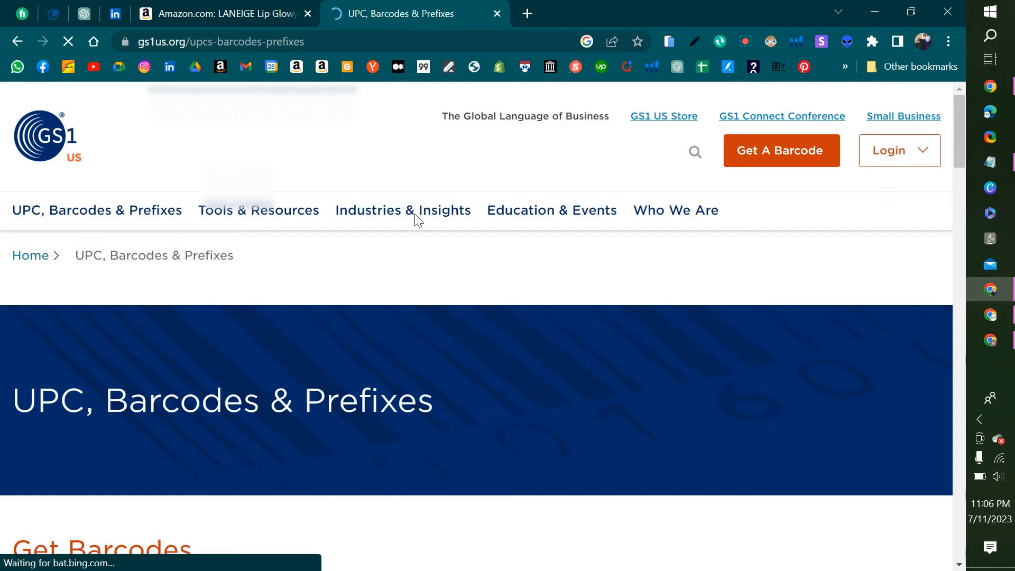
pyautogui.scroll(-7, 421, 235)
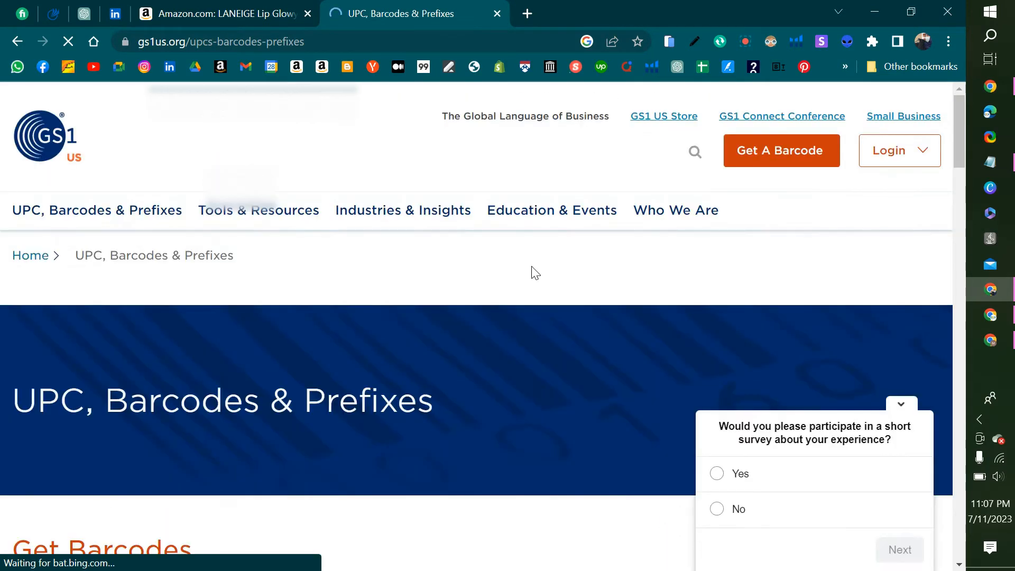
pyautogui.scroll(-5, 365, 279)
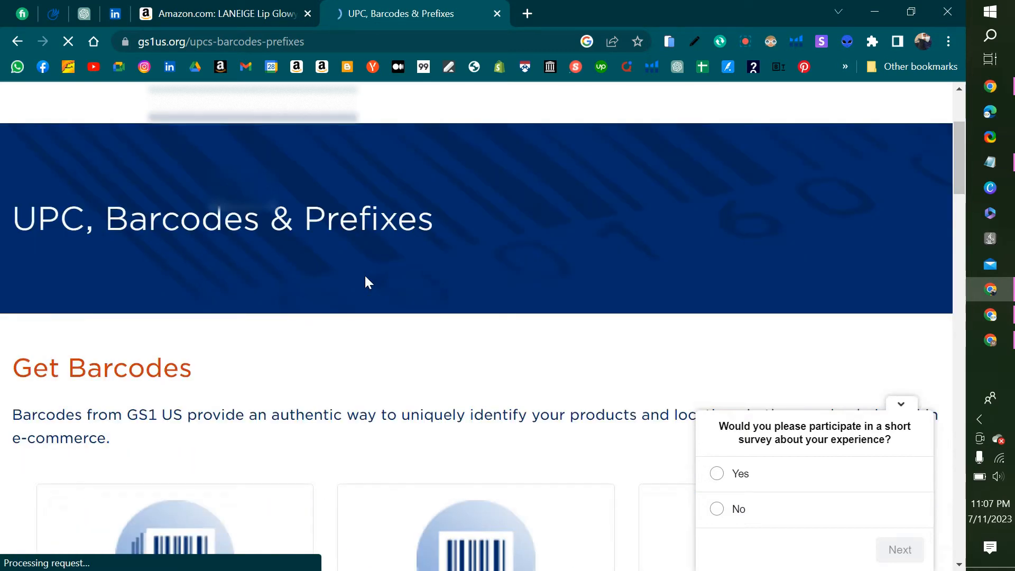
pyautogui.scroll(-4, 367, 279)
pyautogui.scroll(-1, 367, 285)
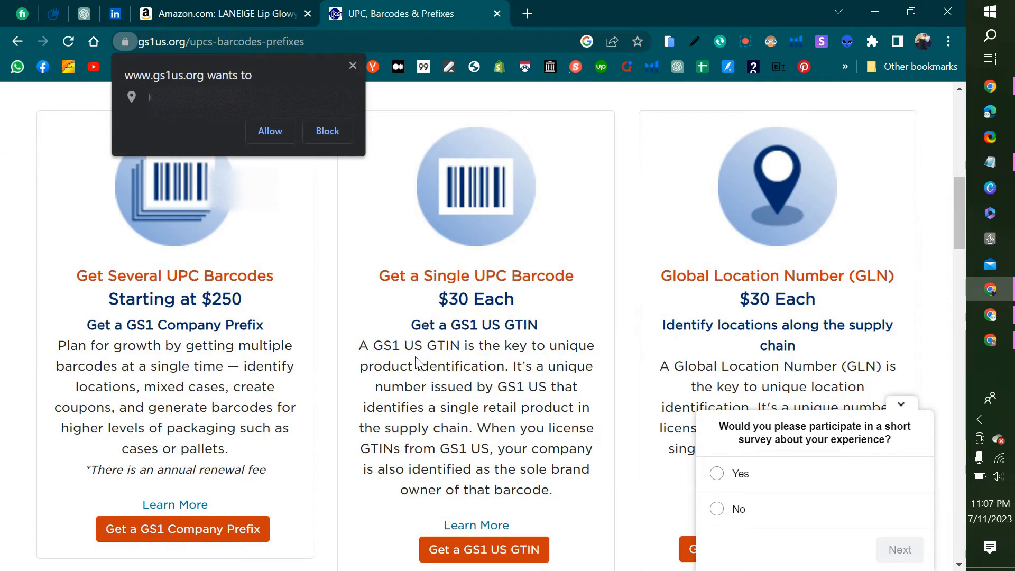
pyautogui.scroll(-9, 428, 351)
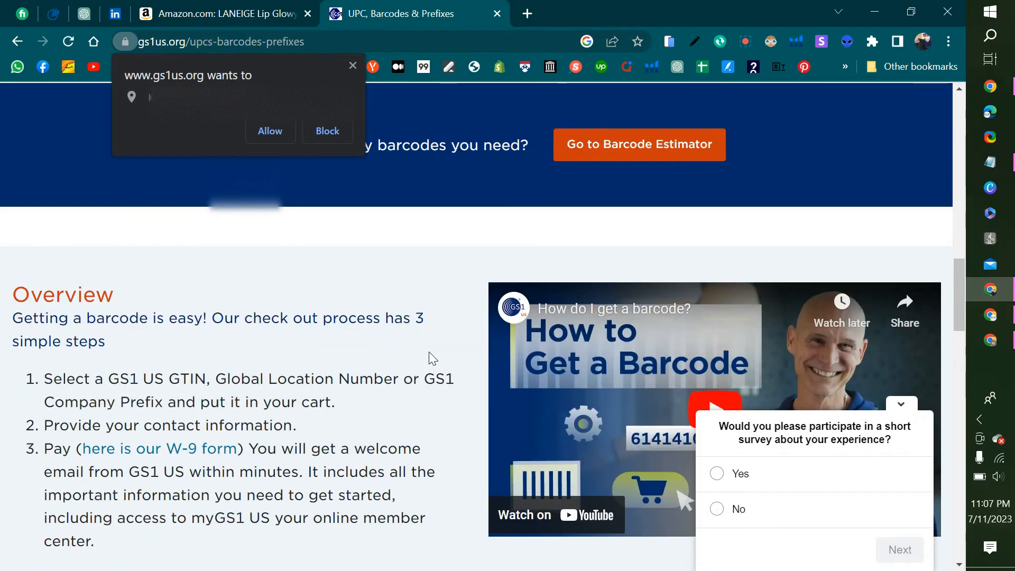
pyautogui.scroll(6, 430, 351)
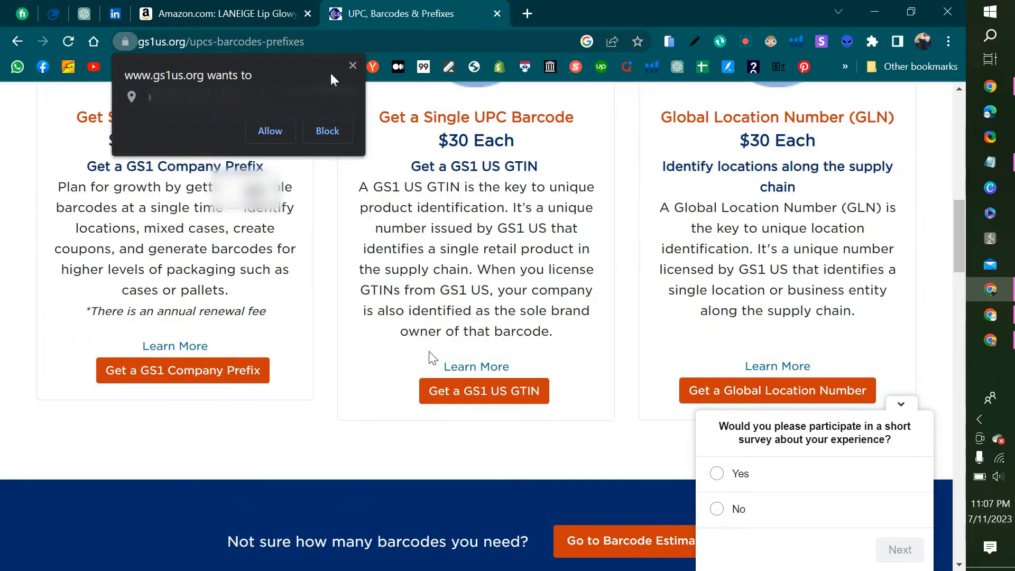
pyautogui.click(352, 67)
pyautogui.scroll(9, 716, 324)
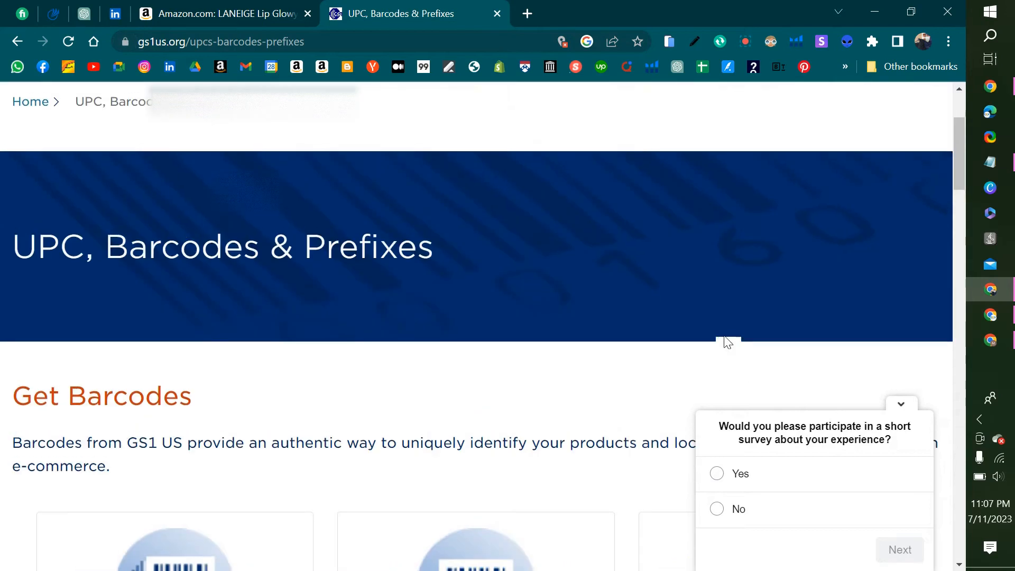
# - Reopen the GS1 US barcode options, compare the offers and choose to get a GS1 Company Prefix
pyautogui.click(771, 149)
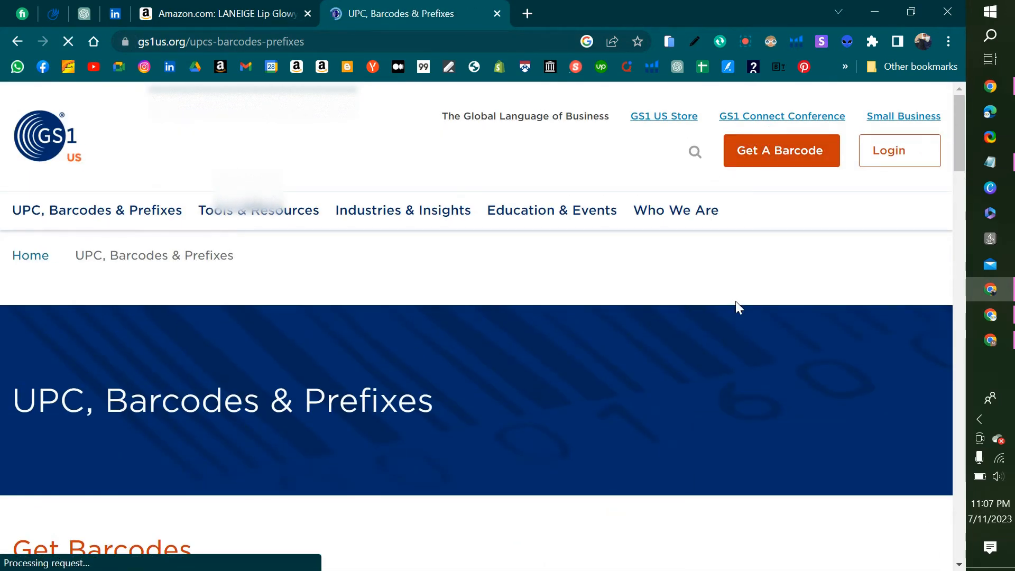
pyautogui.scroll(-6, 737, 305)
pyautogui.scroll(-3, 436, 358)
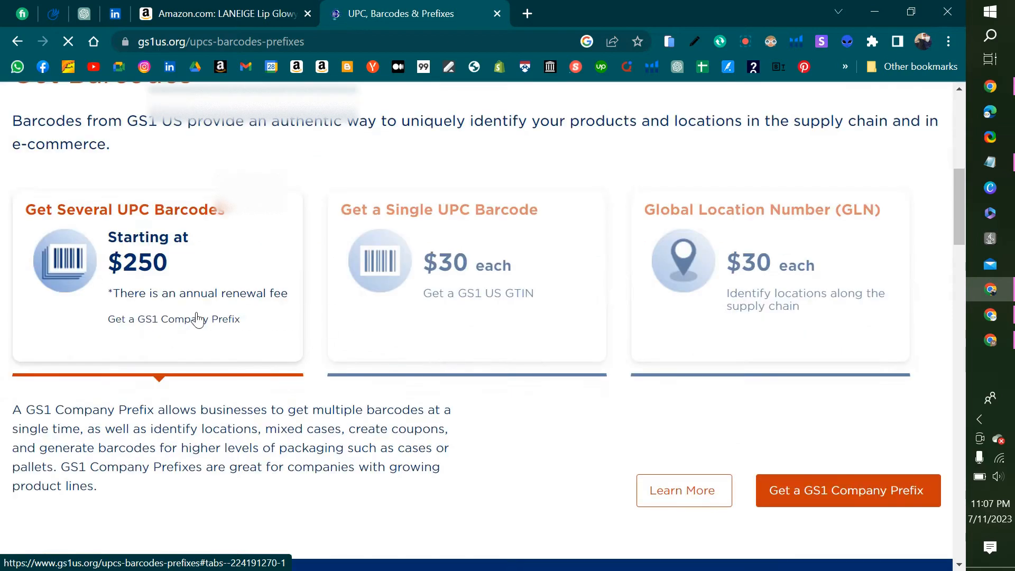
pyautogui.scroll(-3, 548, 349)
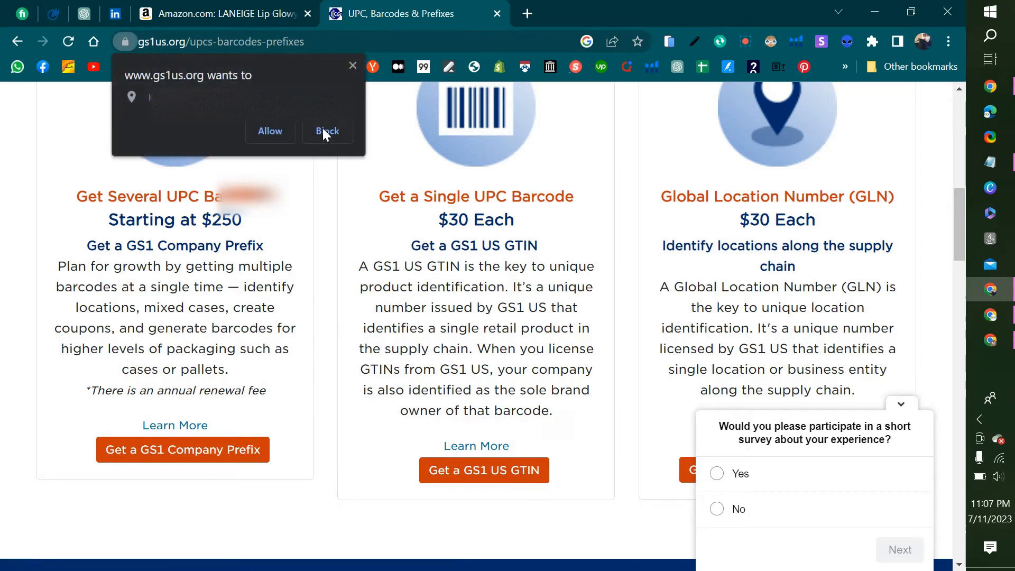
pyautogui.click(352, 65)
pyautogui.scroll(-2, 665, 337)
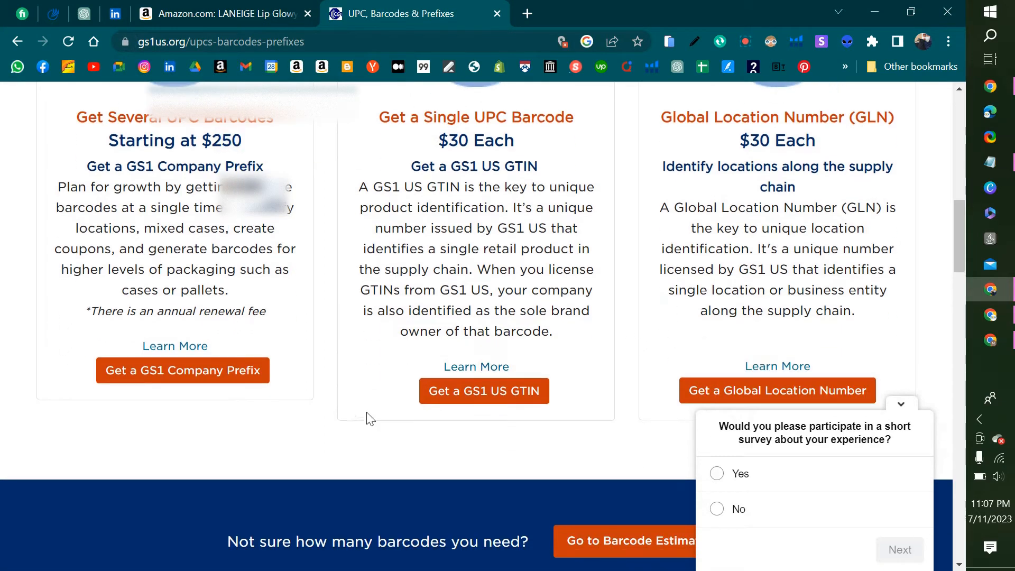
pyautogui.scroll(1, 229, 412)
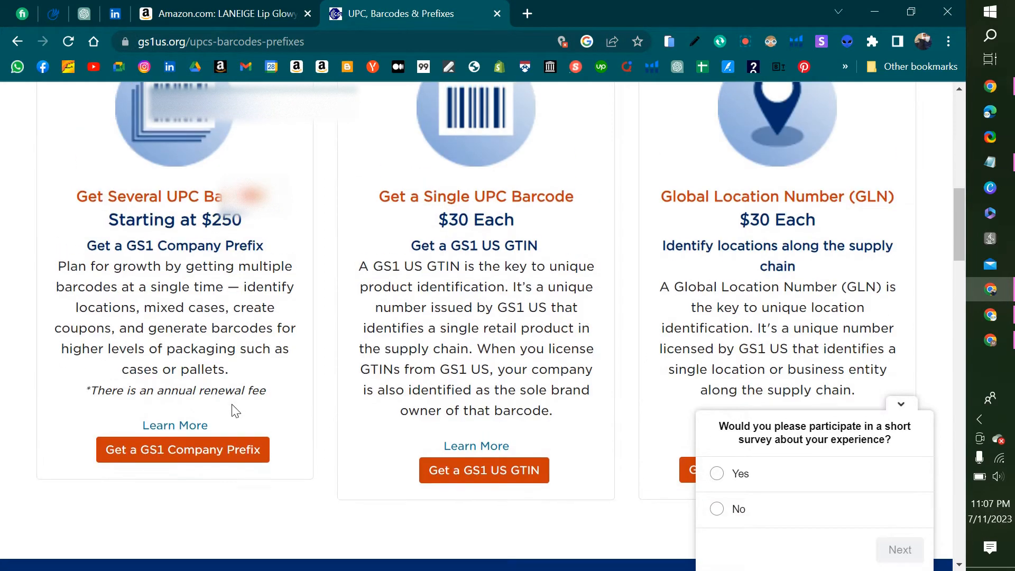
pyautogui.click(174, 455)
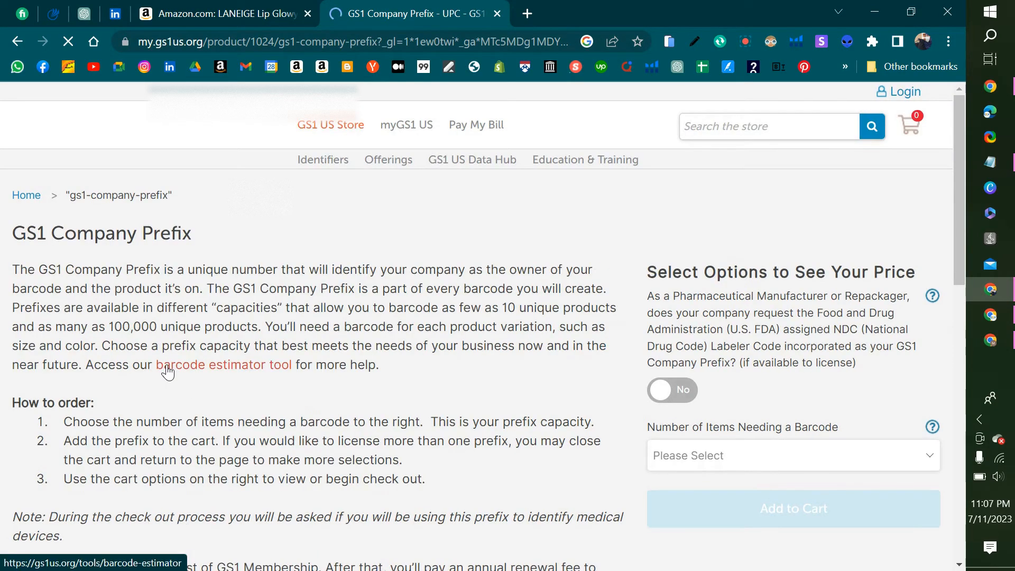
# - Set the number of items needing a barcode to 1 - 1,000 and check the price of the GS1 Company Prefix
pyautogui.scroll(-1, 166, 367)
pyautogui.click(722, 418)
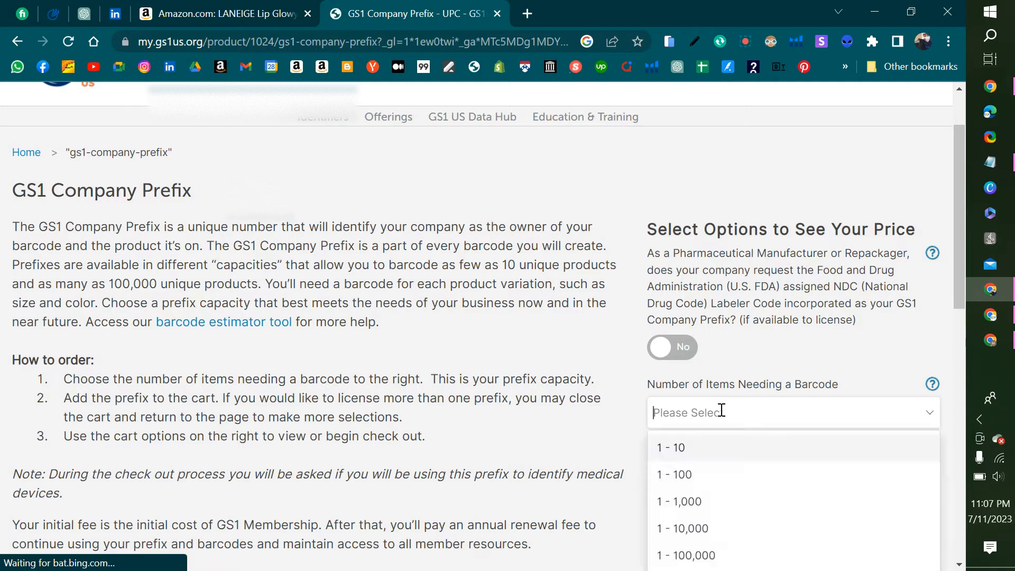
pyautogui.scroll(-2, 690, 484)
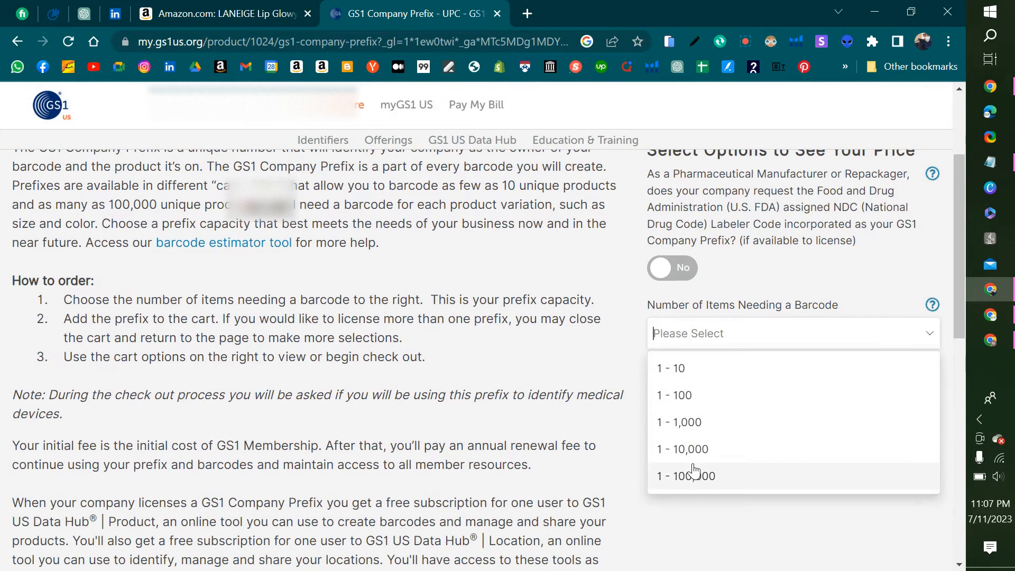
pyautogui.click(687, 421)
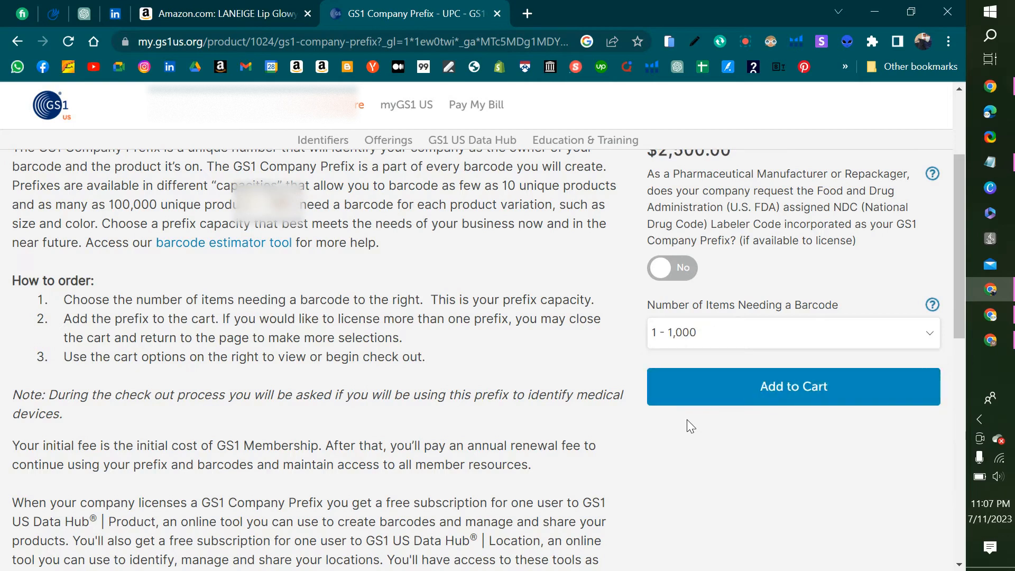
pyautogui.scroll(1, 679, 349)
pyautogui.moveTo(648, 229); pyautogui.dragTo(732, 231)
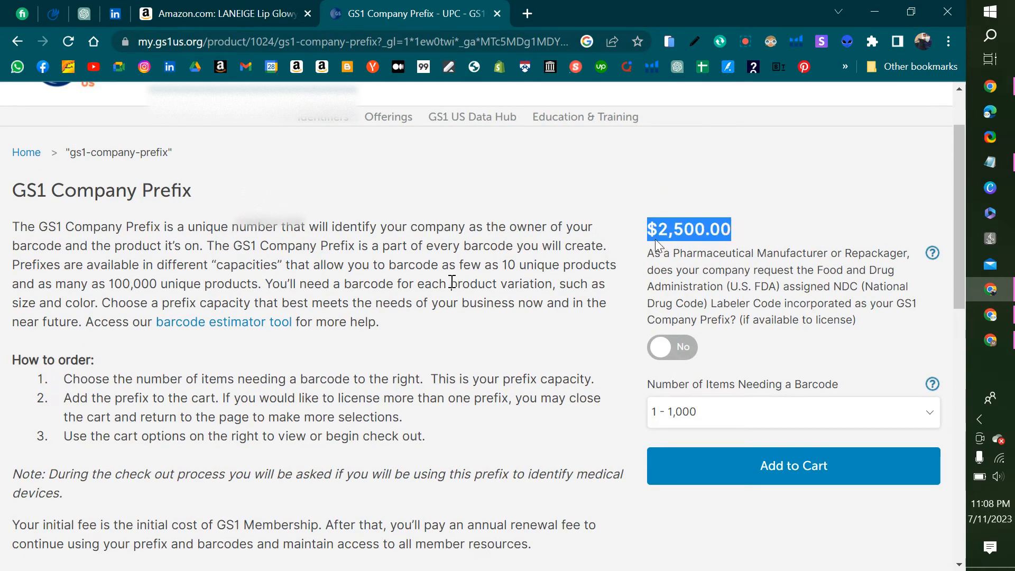
pyautogui.click(655, 239)
# - Examine the initial and renewal fee table further down the GS1 Company Prefix page
pyautogui.scroll(-1, 582, 349)
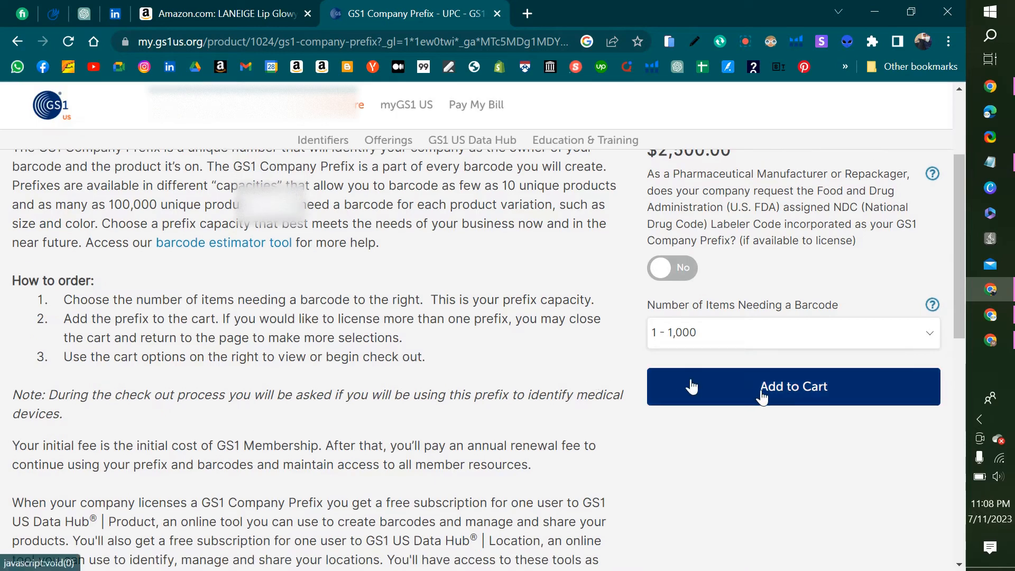
pyautogui.scroll(-10, 679, 405)
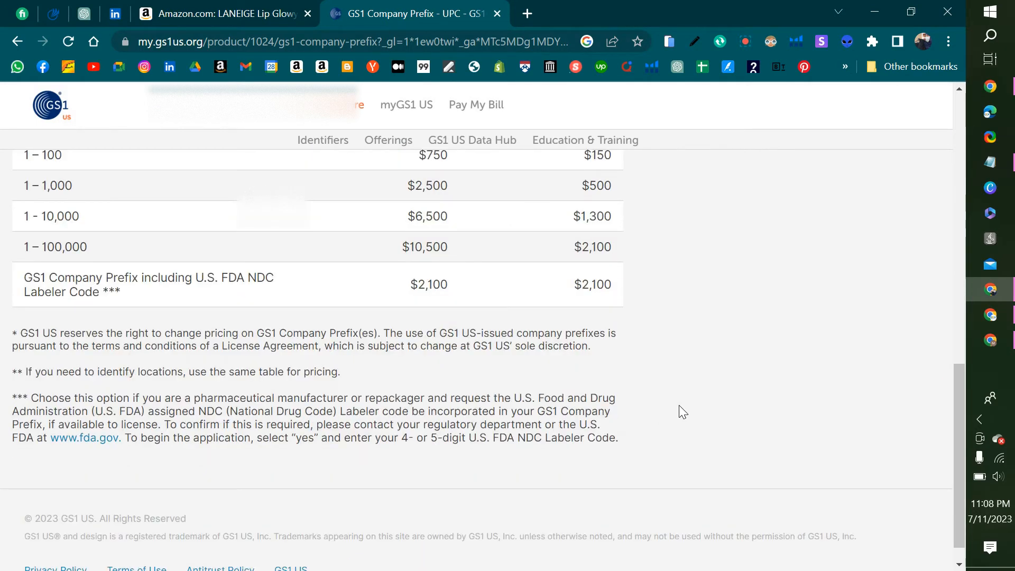
pyautogui.scroll(-1, 679, 405)
pyautogui.scroll(12, 650, 411)
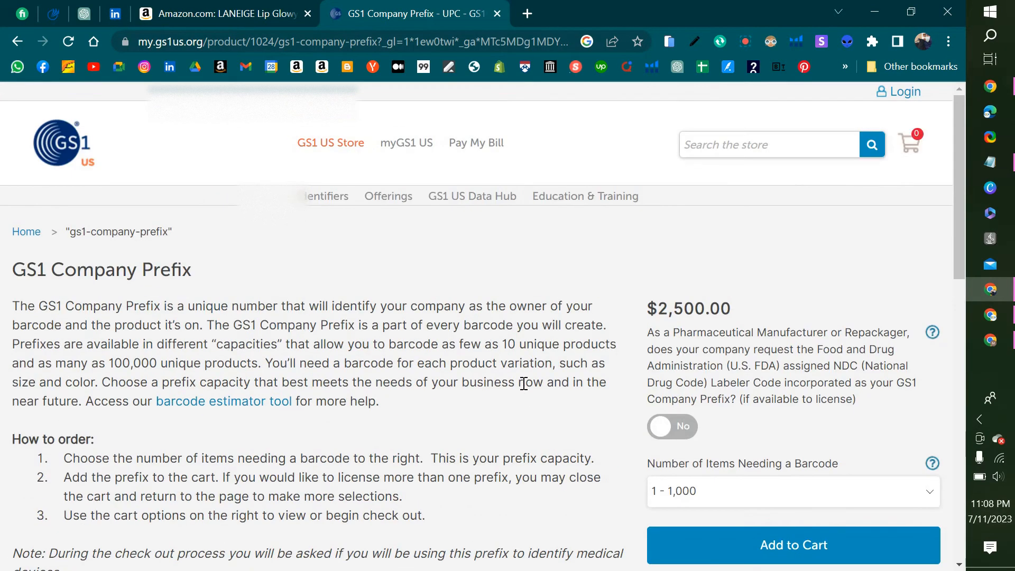
# - Add the 1 - 1,000 item GS1 Company Prefix to the cart and begin checkout as a new customer
pyautogui.scroll(-1, 739, 432)
pyautogui.scroll(-1, 739, 433)
pyautogui.click(778, 466)
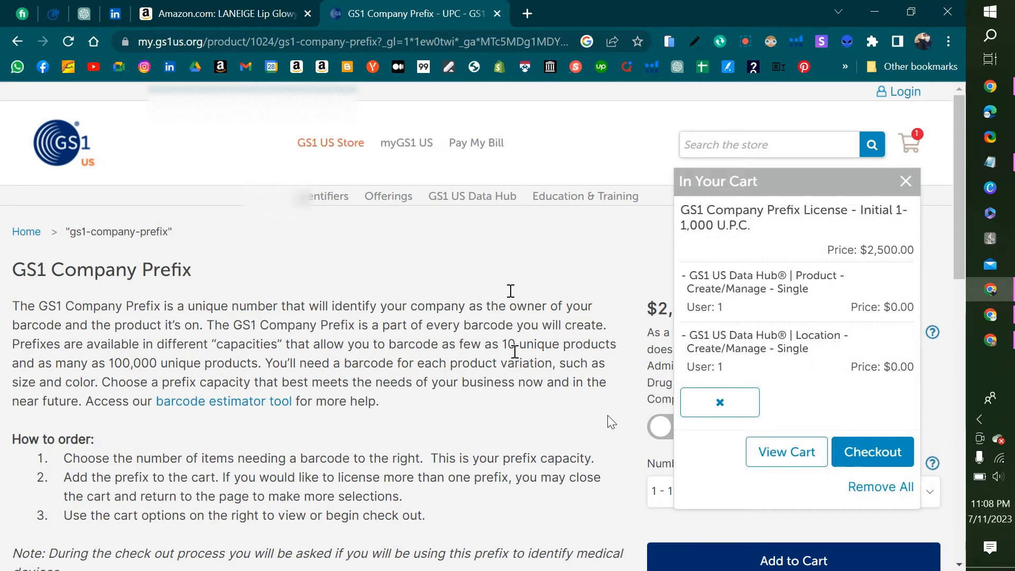
pyautogui.click(861, 454)
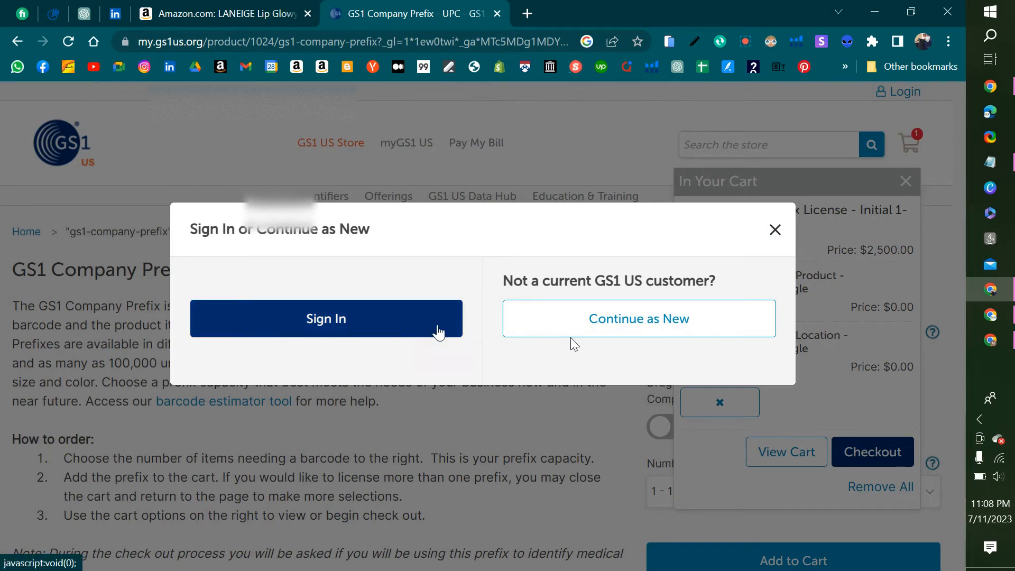
pyautogui.click(571, 339)
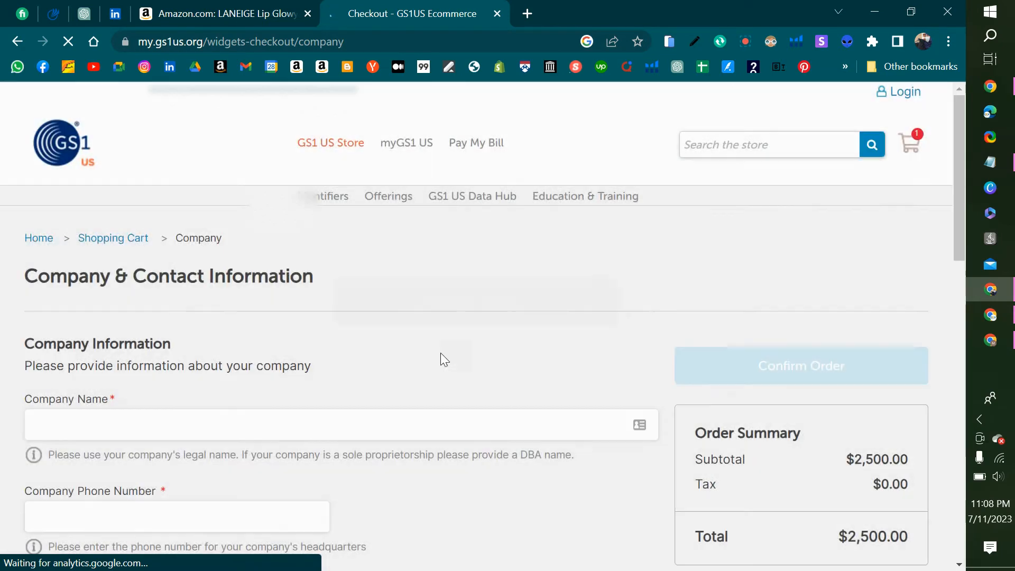
# - Examine the company information, company address and order contact fields required by the checkout form, leaving them blank
pyautogui.scroll(-2, 432, 356)
pyautogui.click(185, 269)
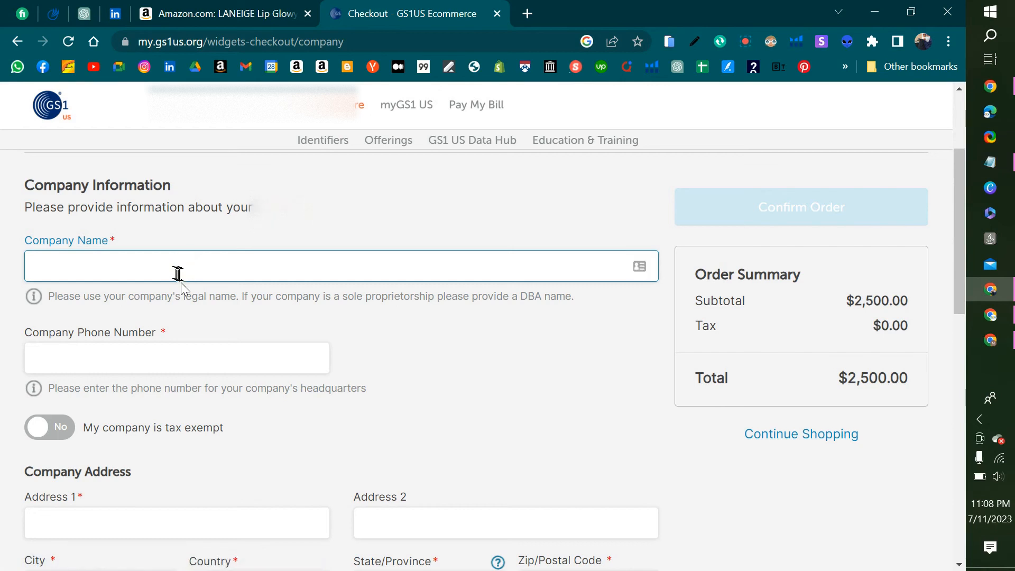
pyautogui.scroll(-2, 174, 284)
pyautogui.click(117, 285)
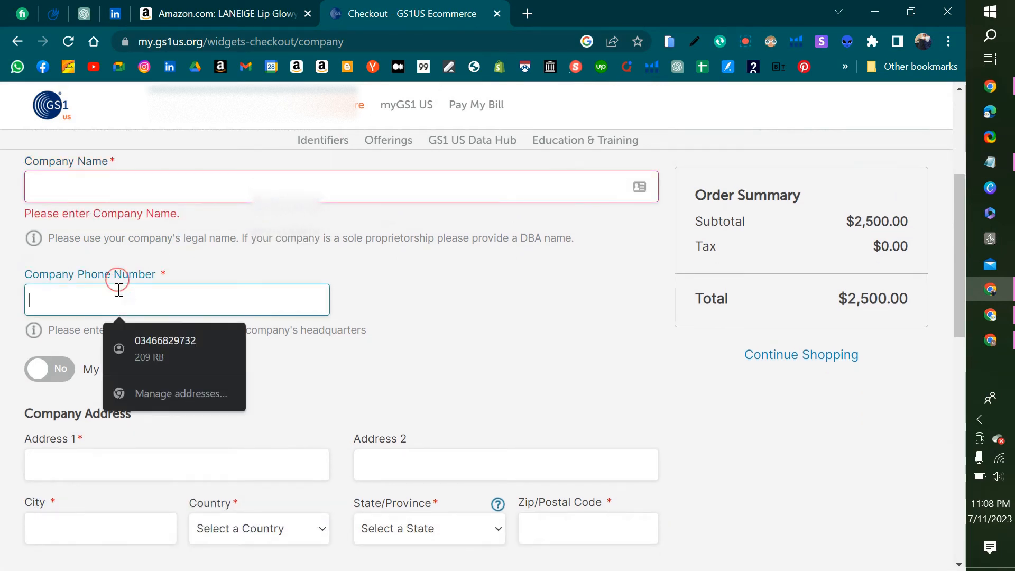
pyautogui.scroll(-1, 111, 288)
pyautogui.click(1, 305)
pyautogui.scroll(-2, 7, 317)
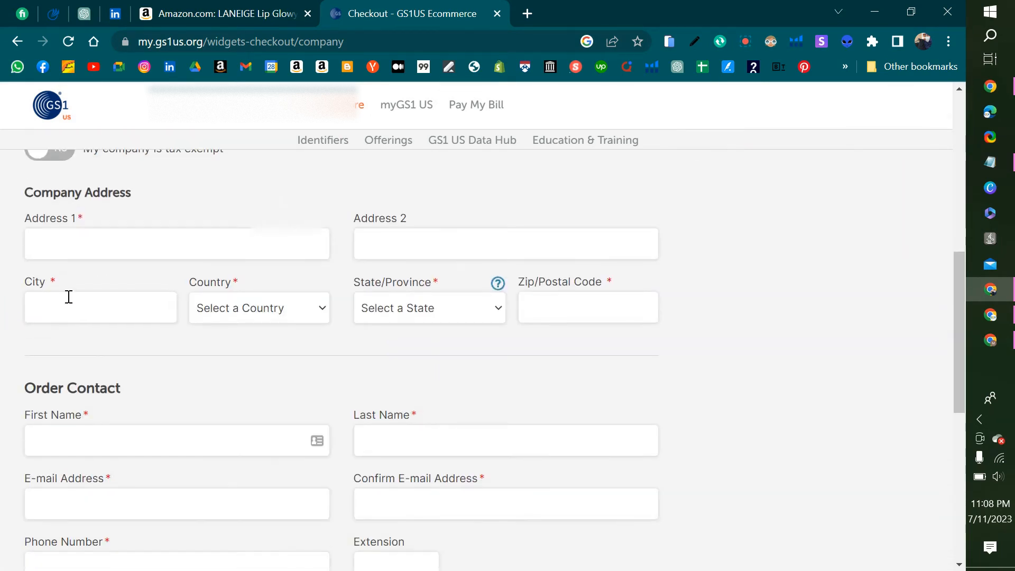
pyautogui.scroll(-4, 284, 333)
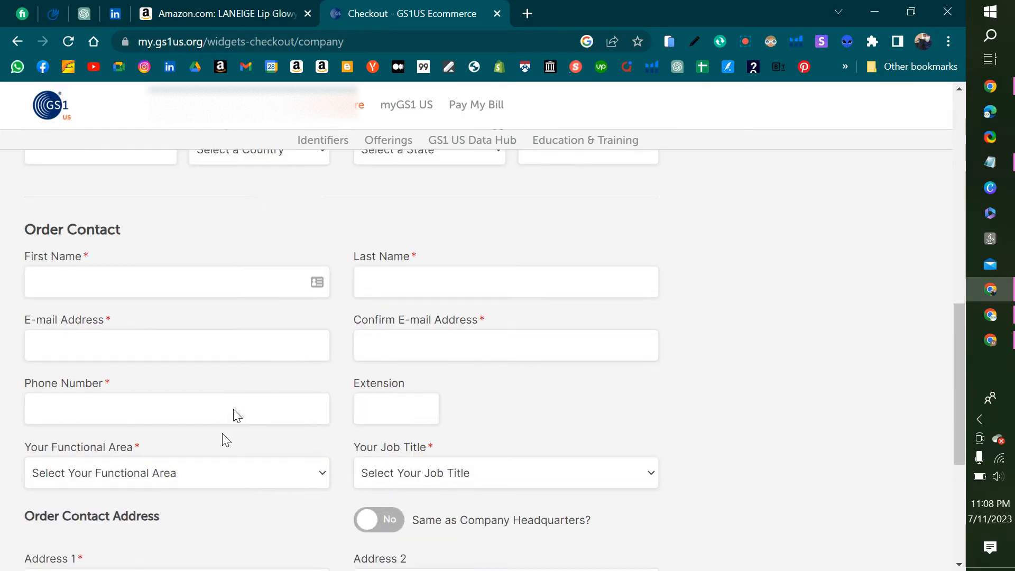
pyautogui.scroll(-2, 227, 429)
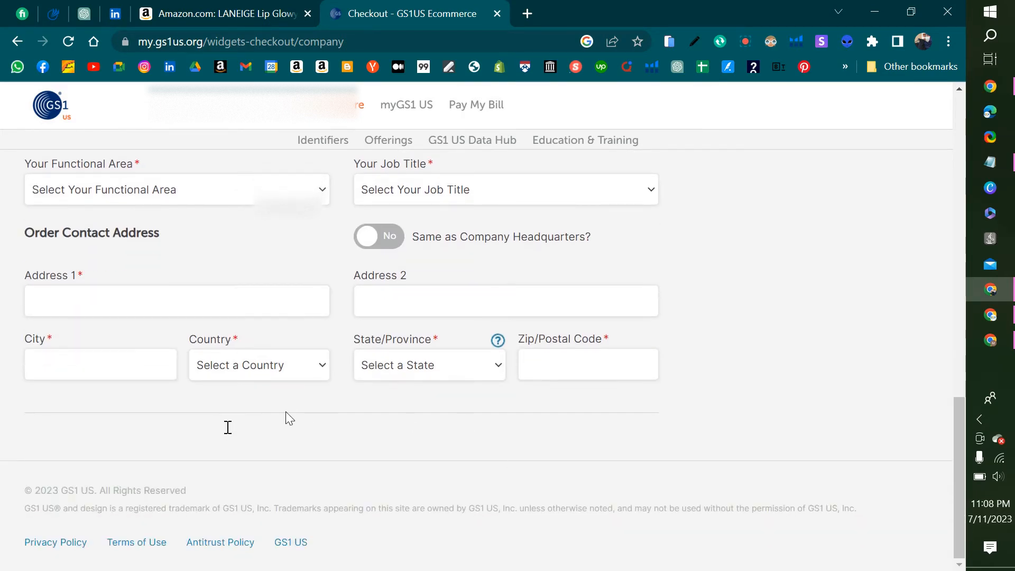
pyautogui.scroll(10, 652, 459)
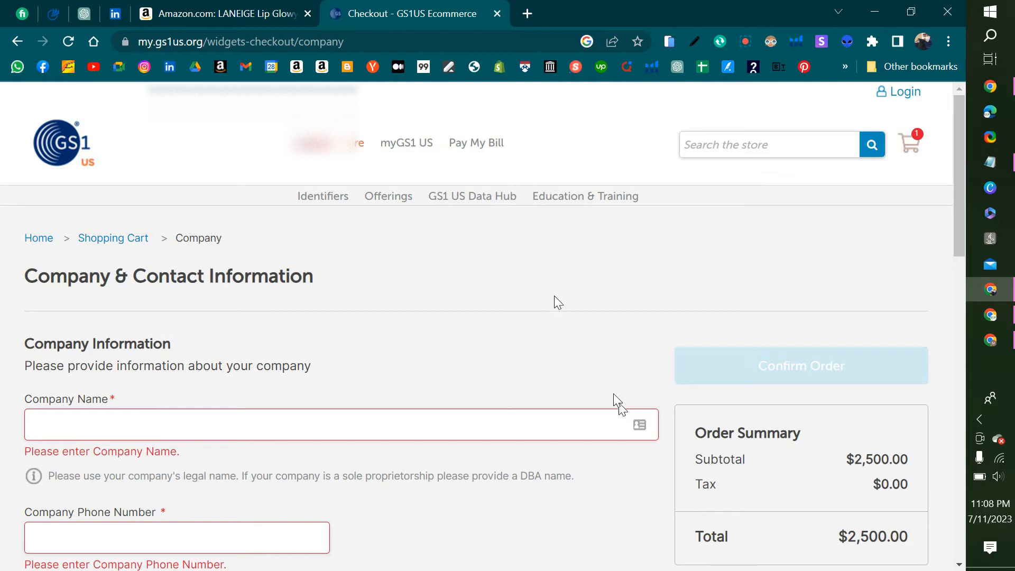
# - Switch to the Seller Central listing window, try to continue without a Product ID, and recheck the GS1 US checkout before returning
pyautogui.click(998, 344)
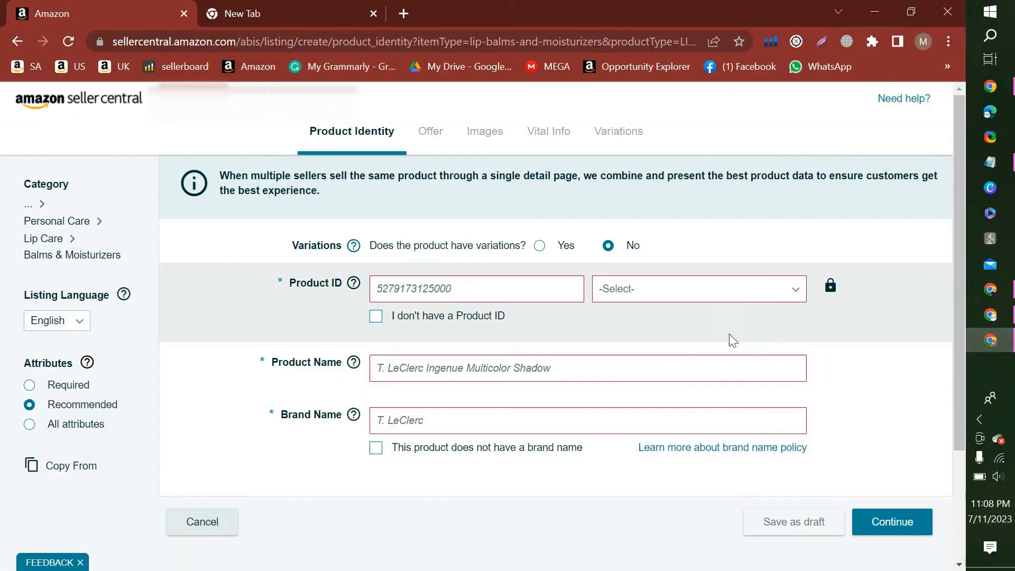
pyautogui.click(438, 288)
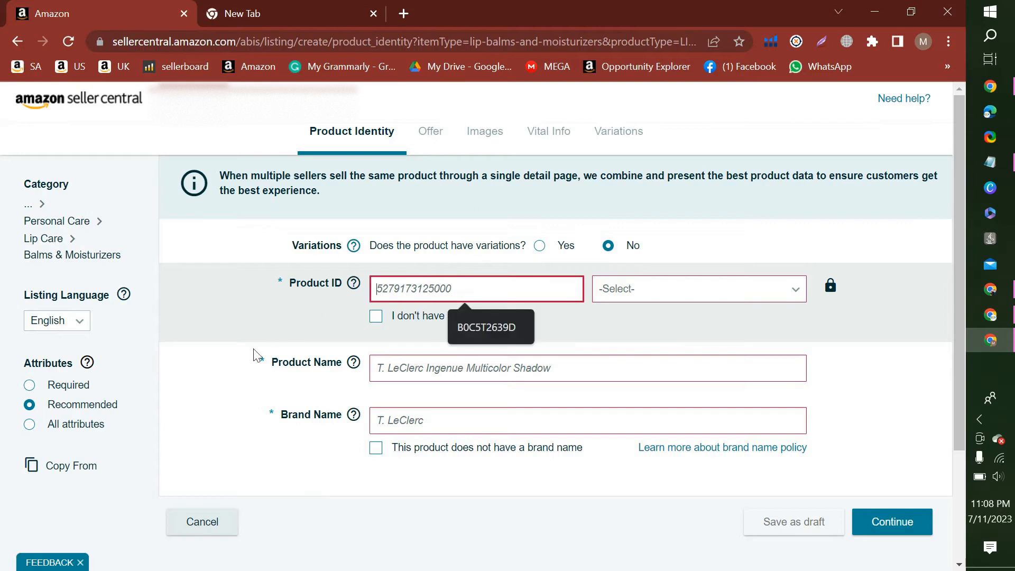
pyautogui.click(234, 368)
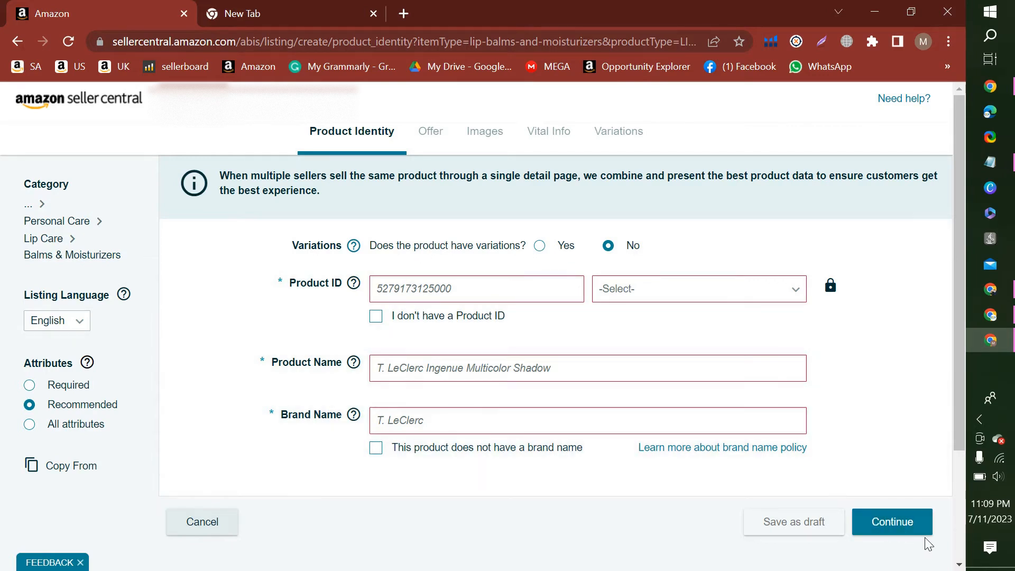
pyautogui.click(911, 533)
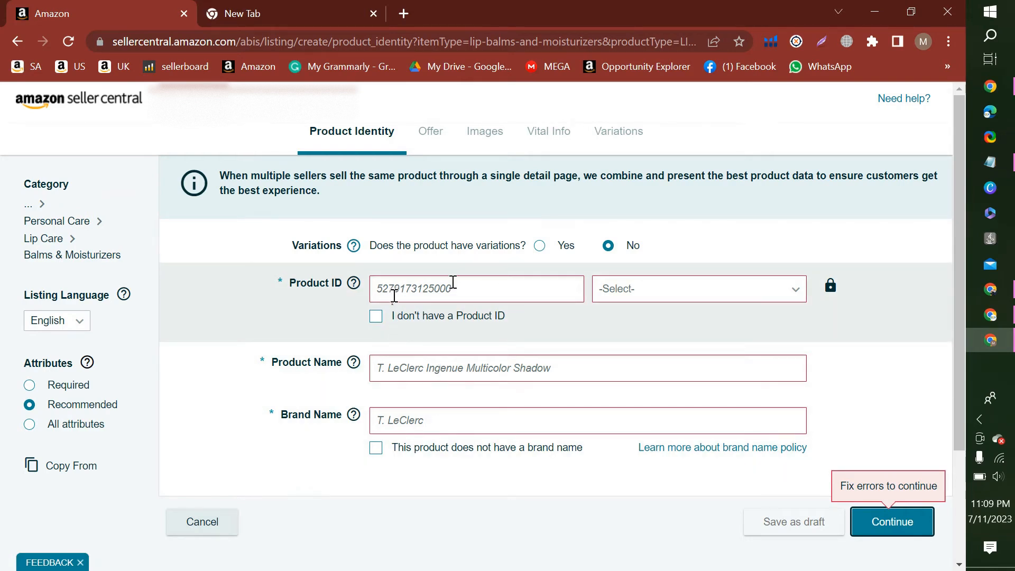
pyautogui.click(997, 289)
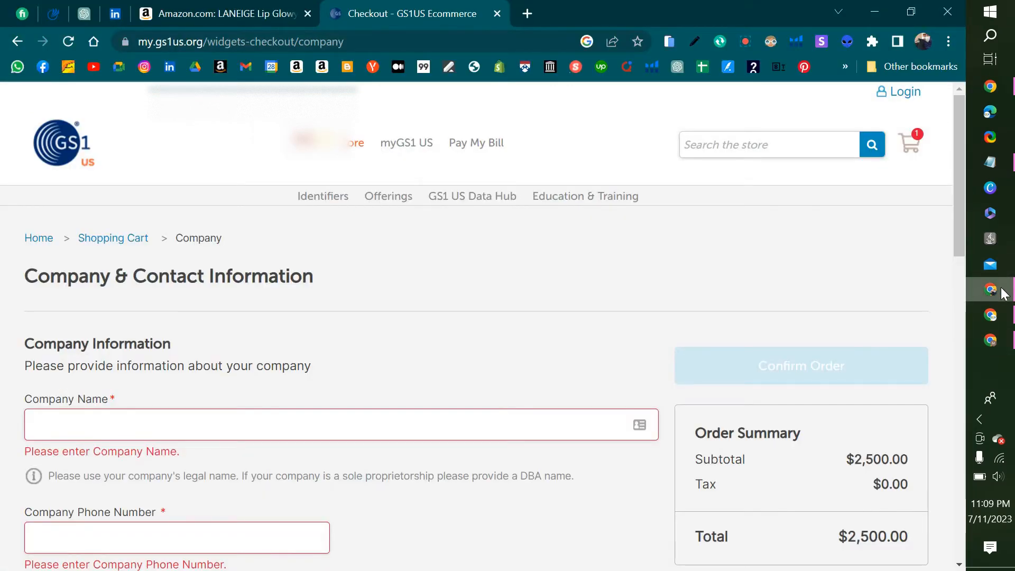
pyautogui.click(1004, 340)
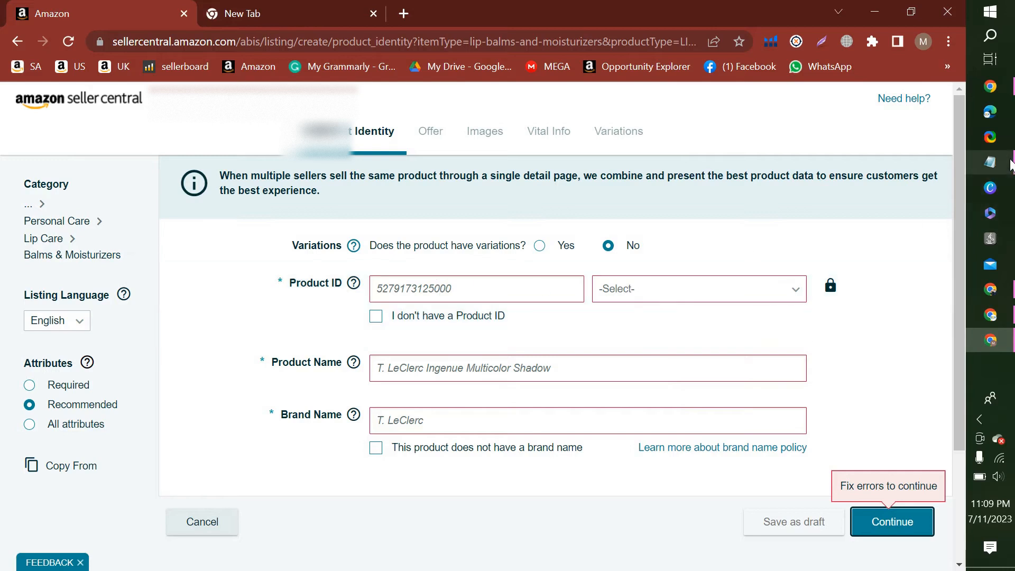
pyautogui.click(1008, 164)
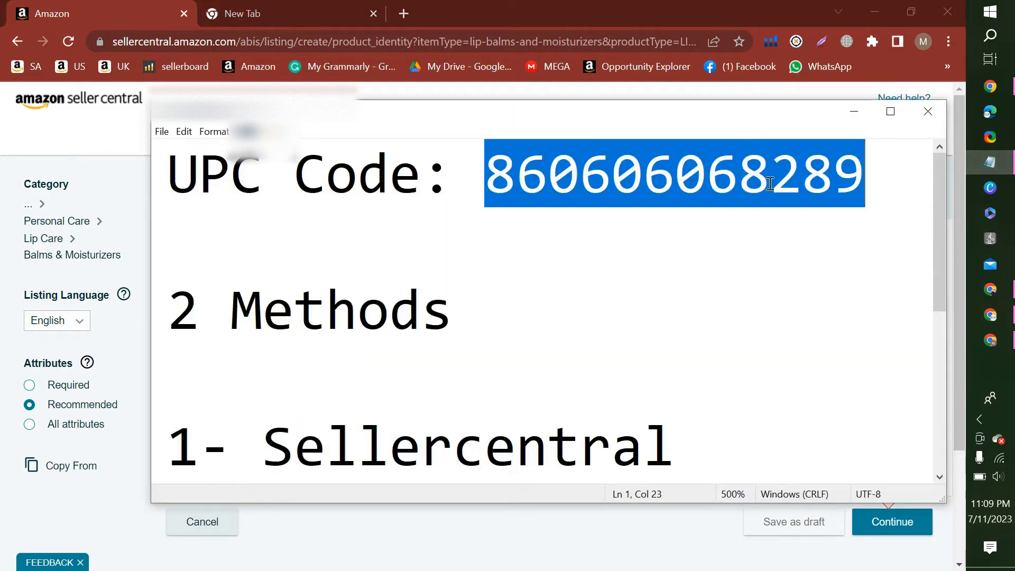
pyautogui.click(854, 111)
pyautogui.click(431, 286)
pyautogui.hotkey('ctrl', 'v')
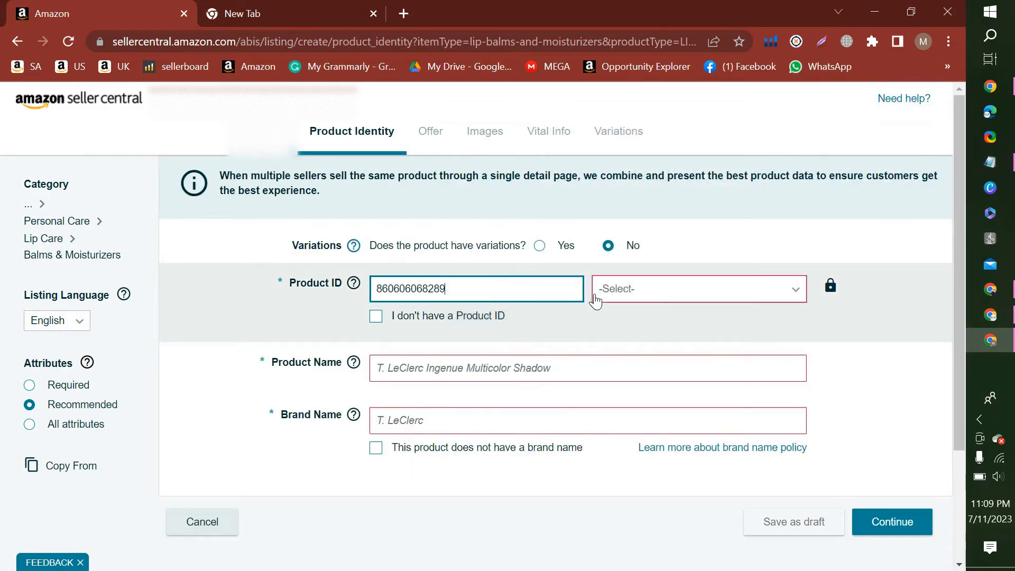
pyautogui.click(596, 295)
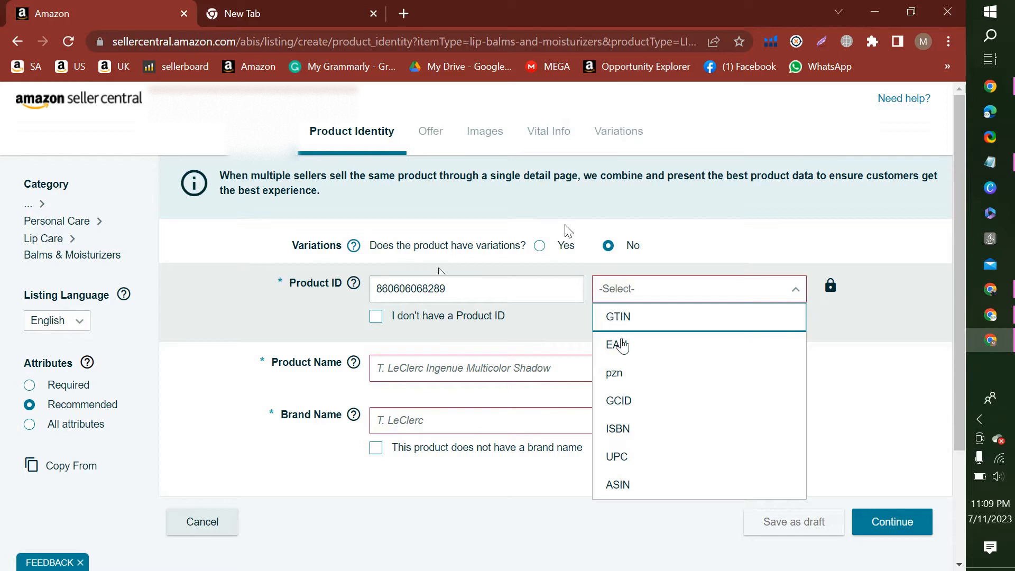
pyautogui.click(635, 458)
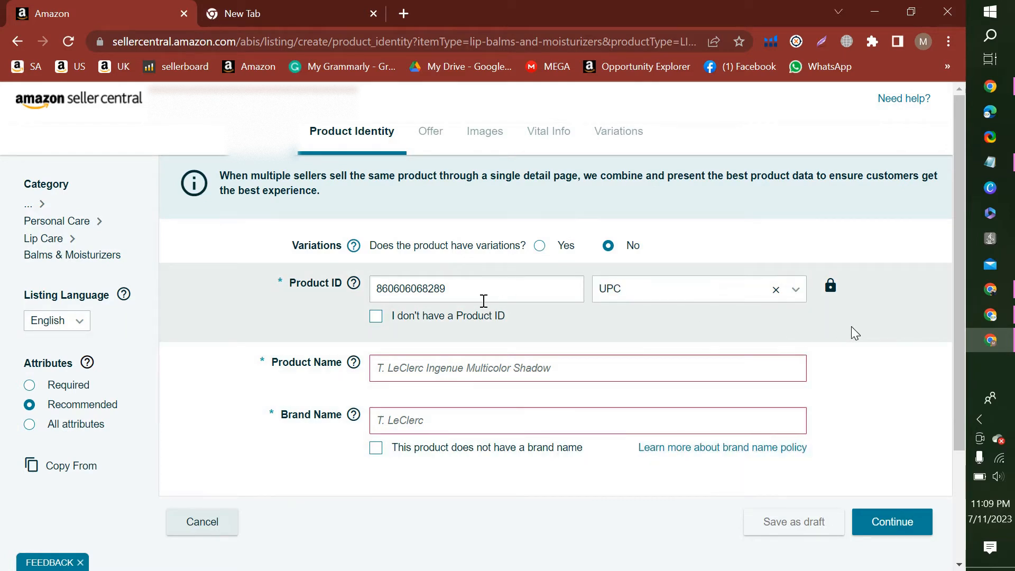
pyautogui.click(615, 295)
pyautogui.click(619, 297)
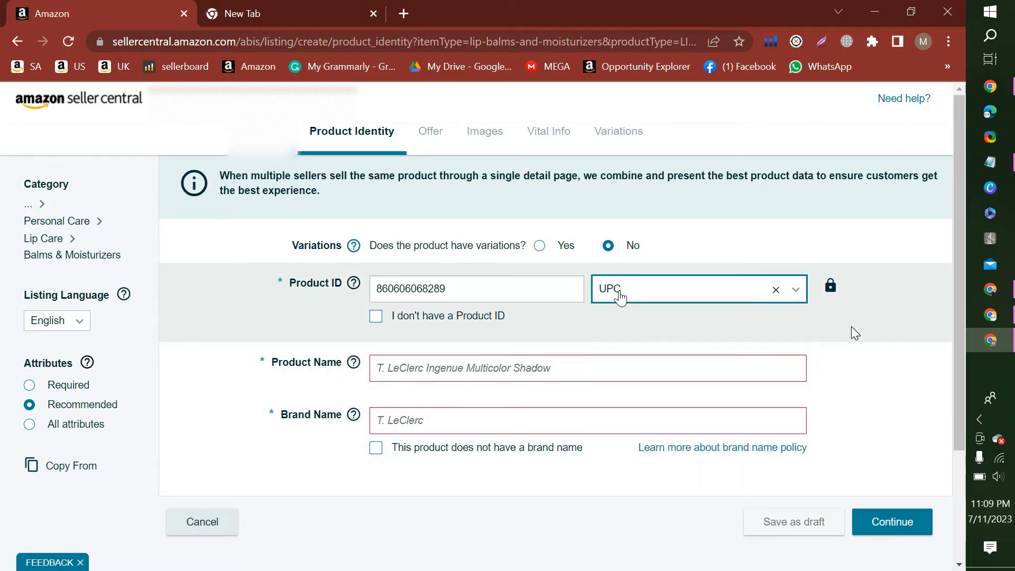
pyautogui.click(708, 241)
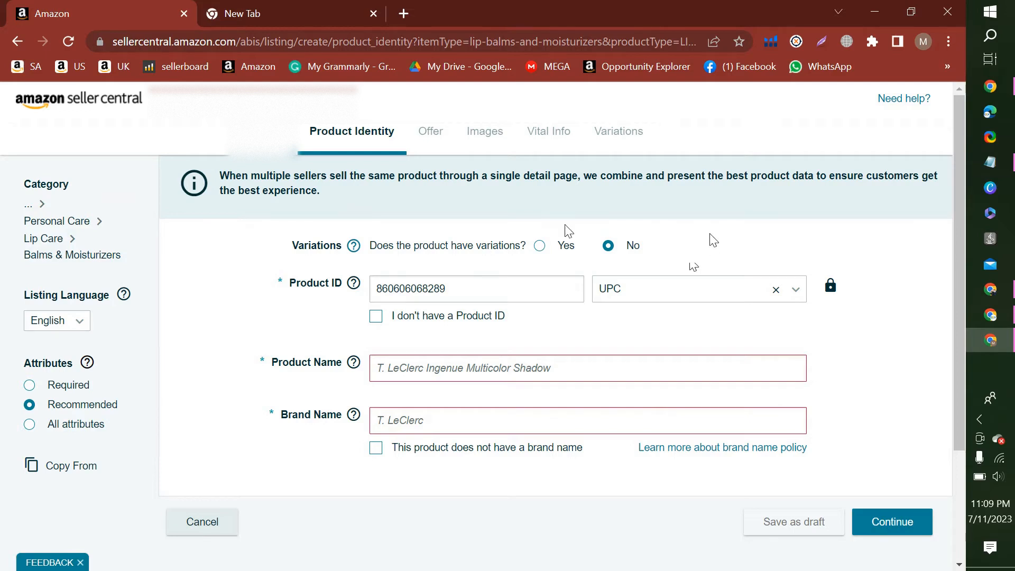
pyautogui.click(434, 364)
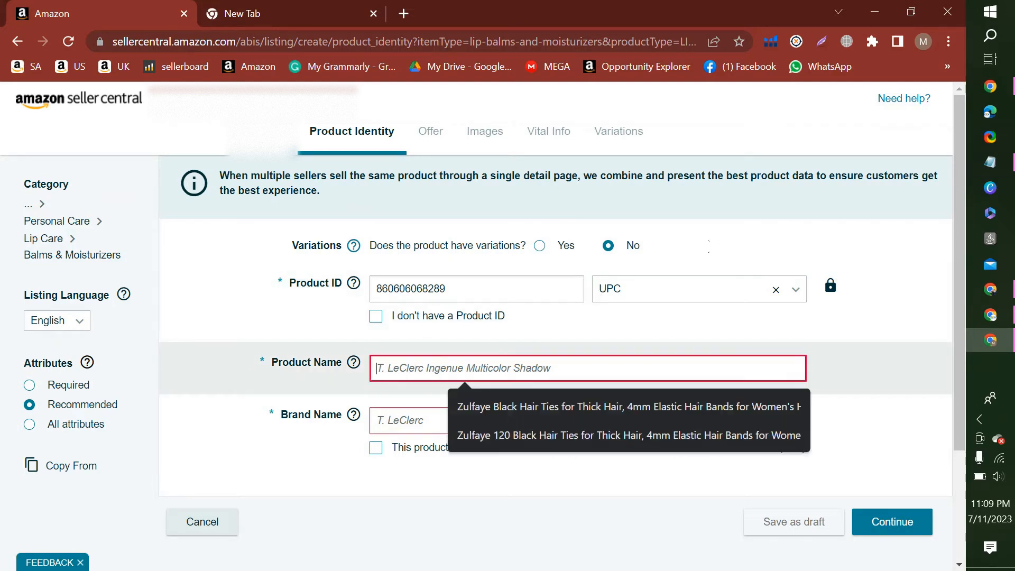
pyautogui.write('ABC')
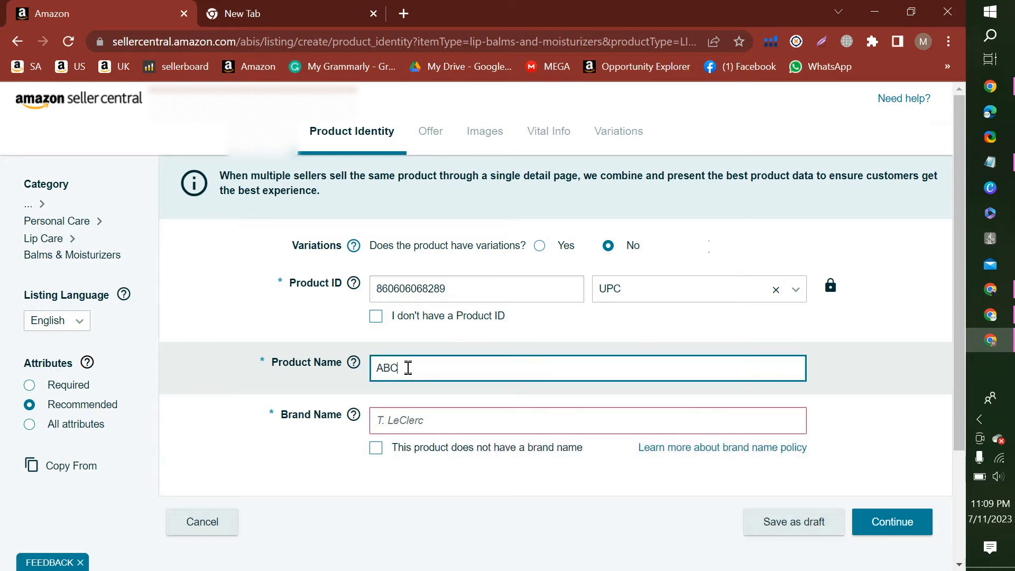
pyautogui.click(441, 419)
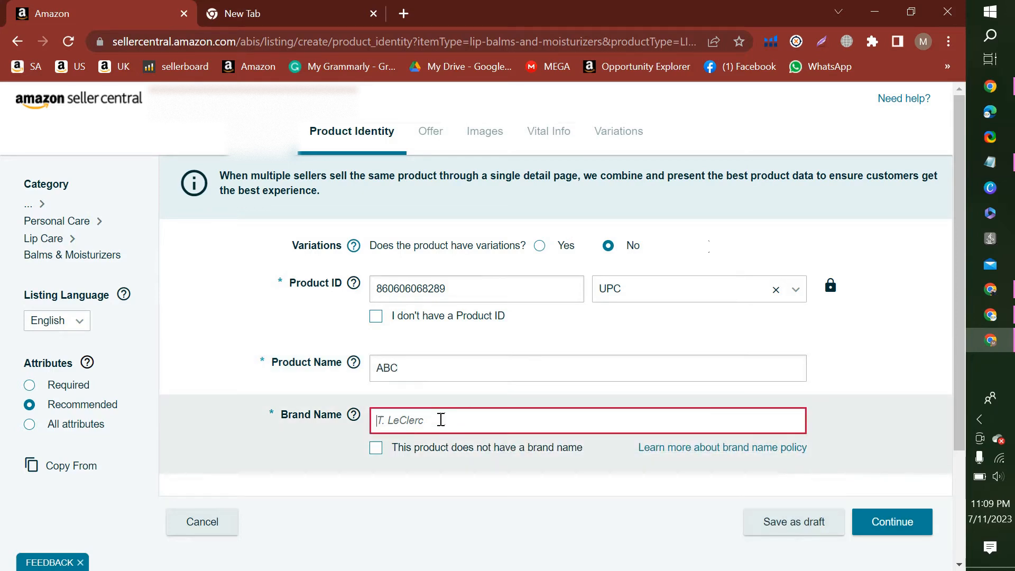
# - Replace the product name with Lip Balm
pyautogui.moveTo(411, 366); pyautogui.dragTo(383, 366)
pyautogui.press('BackSpace')
pyautogui.write('LIPS')
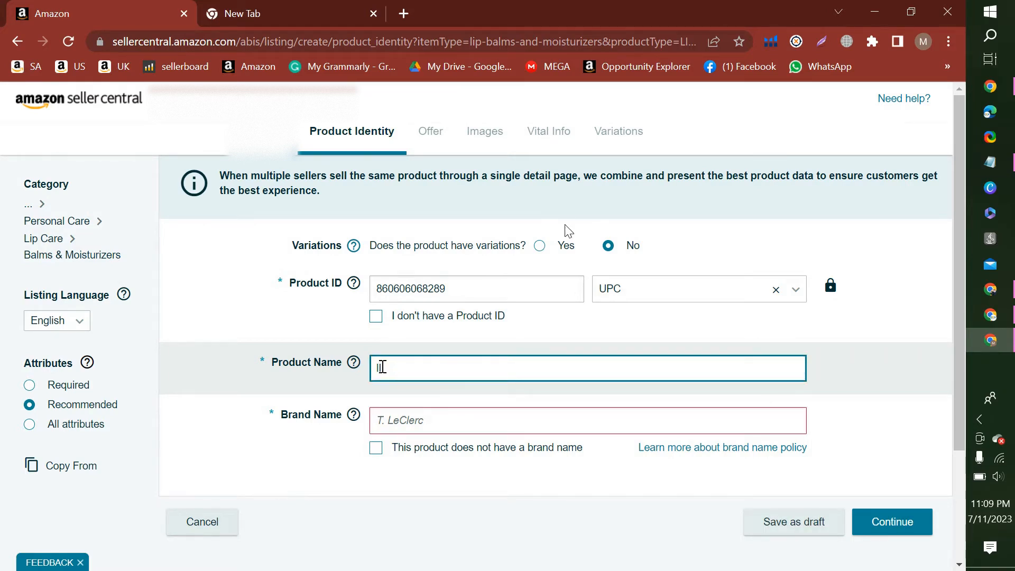
pyautogui.press('BackSpace')
pyautogui.write('L')
pyautogui.press('BackSpace')
pyautogui.press('BackSpace')
pyautogui.press('BackSpace')
pyautogui.press('BackSpace')
pyautogui.write('Lip Balm')
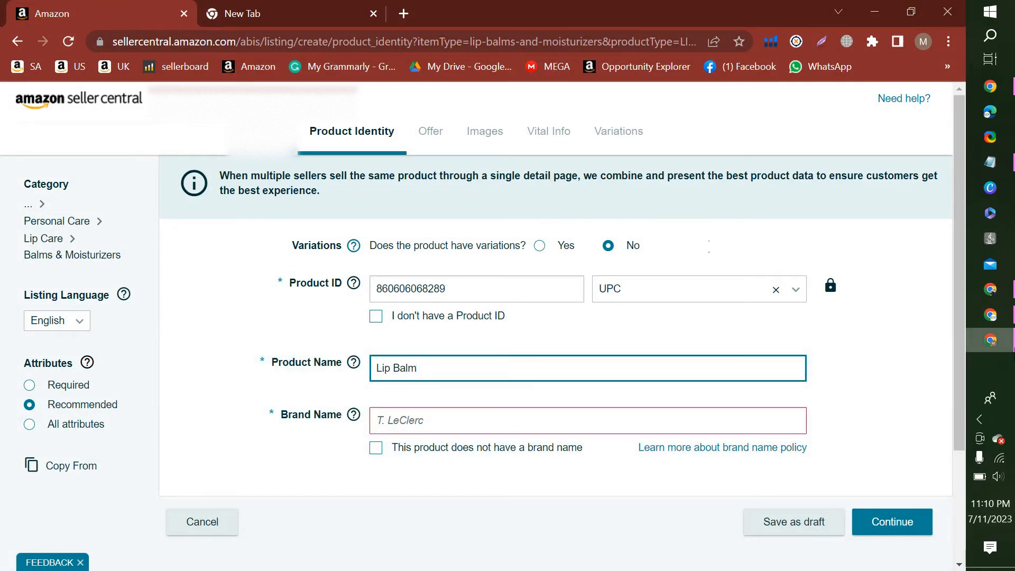
# - Switch to the Amazon page for the LANEIGE Lip Glowy Balm, highlight its full product title, and return to the listing form
pyautogui.click(989, 288)
pyautogui.click(222, 11)
pyautogui.scroll(20, 373, 284)
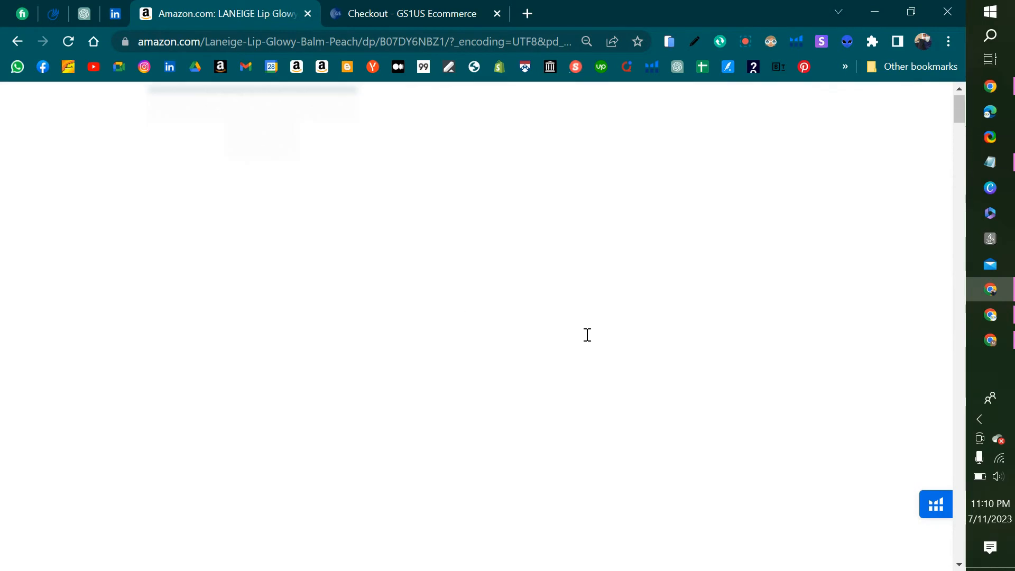
pyautogui.moveTo(602, 271); pyautogui.dragTo(485, 231)
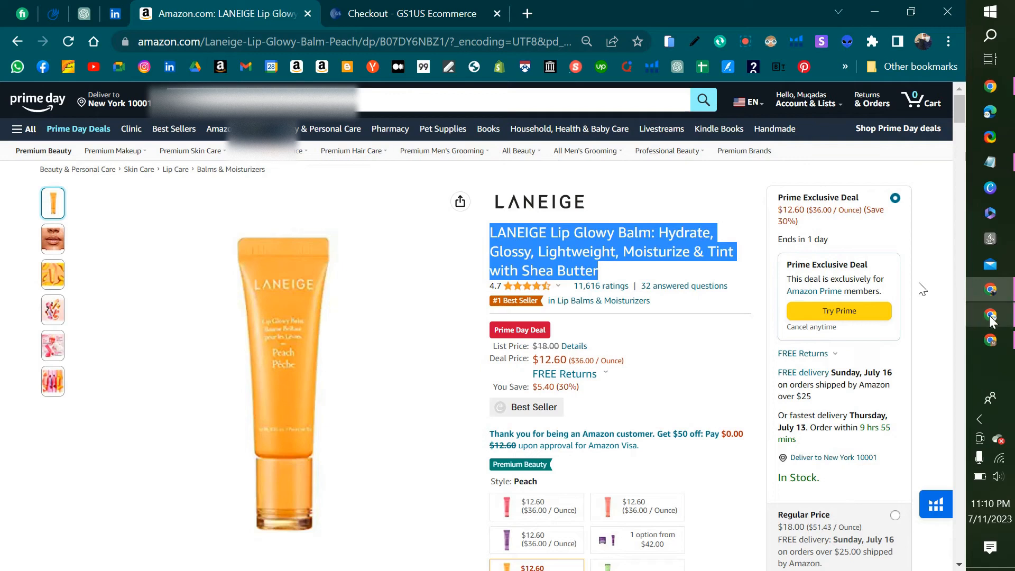
pyautogui.click(991, 340)
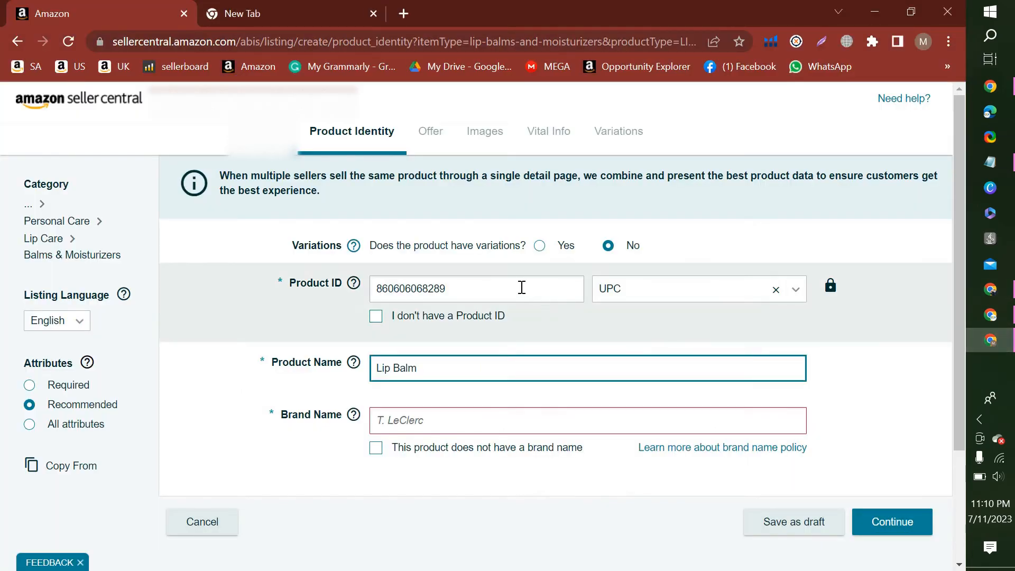
# - Enter ABC as the brand name and try to continue to the next listing section
pyautogui.scroll(-2, 394, 365)
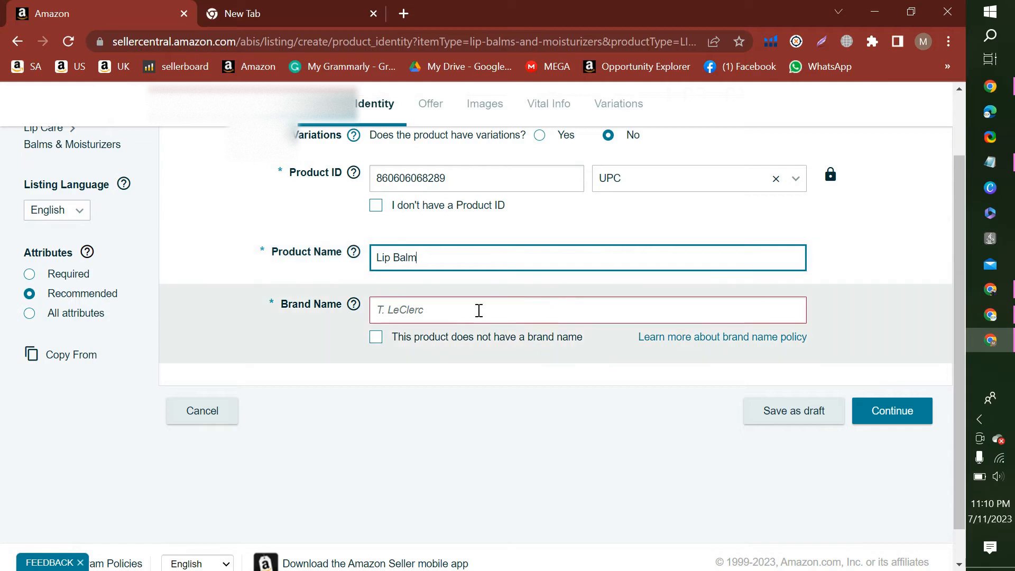
pyautogui.click(412, 310)
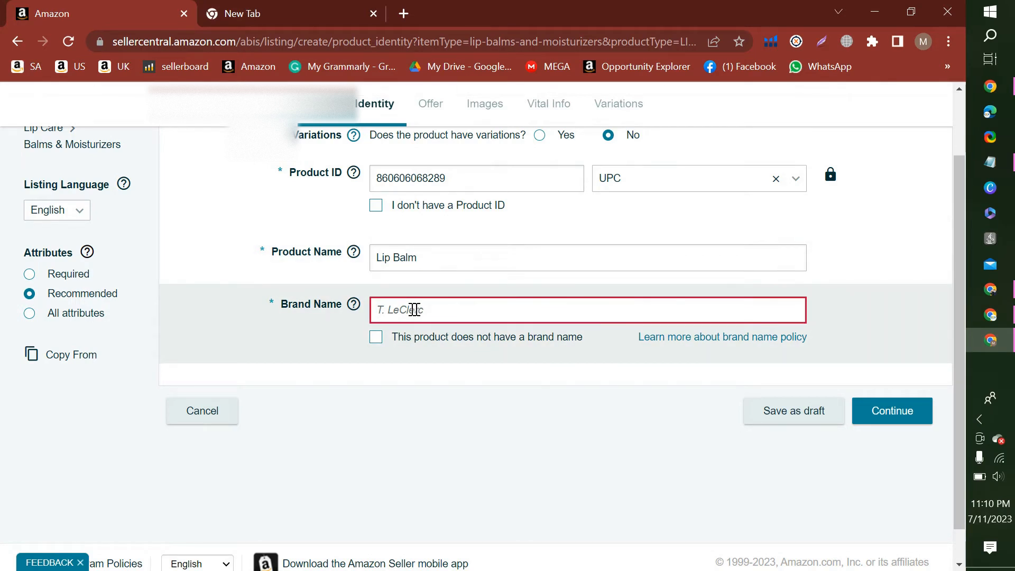
pyautogui.write('ABC')
pyautogui.click(465, 405)
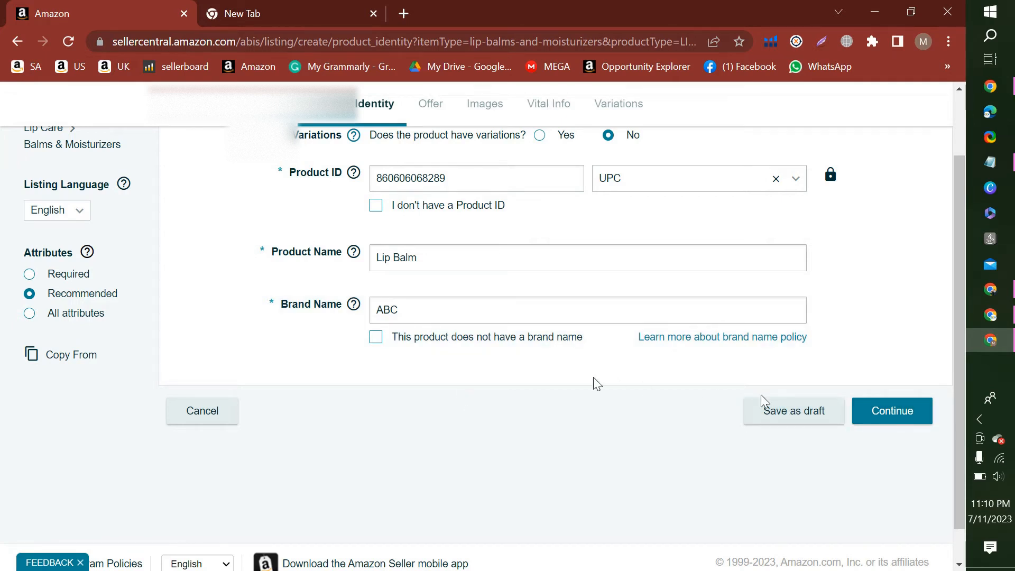
pyautogui.scroll(3, 615, 379)
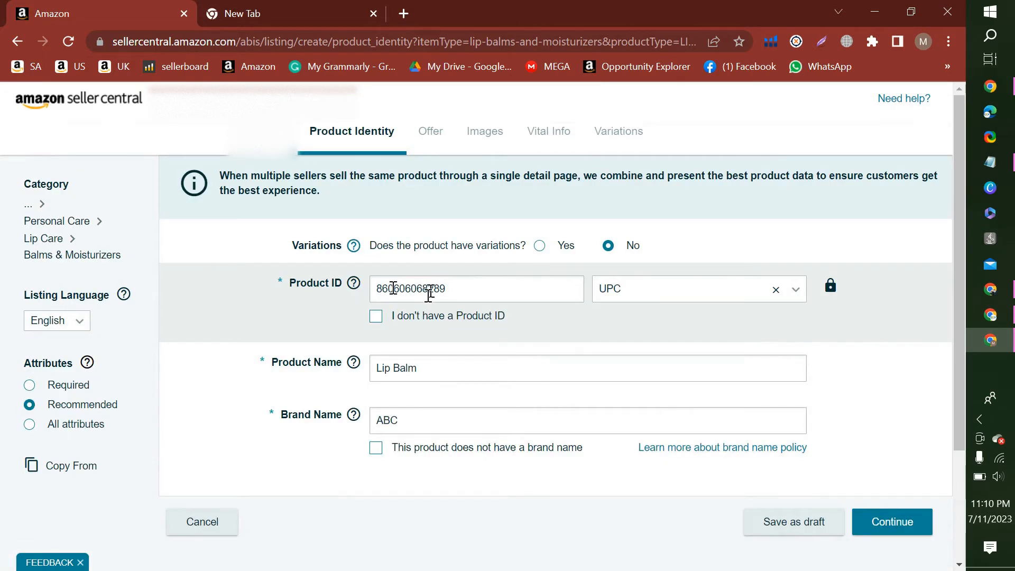
pyautogui.scroll(-3, 645, 377)
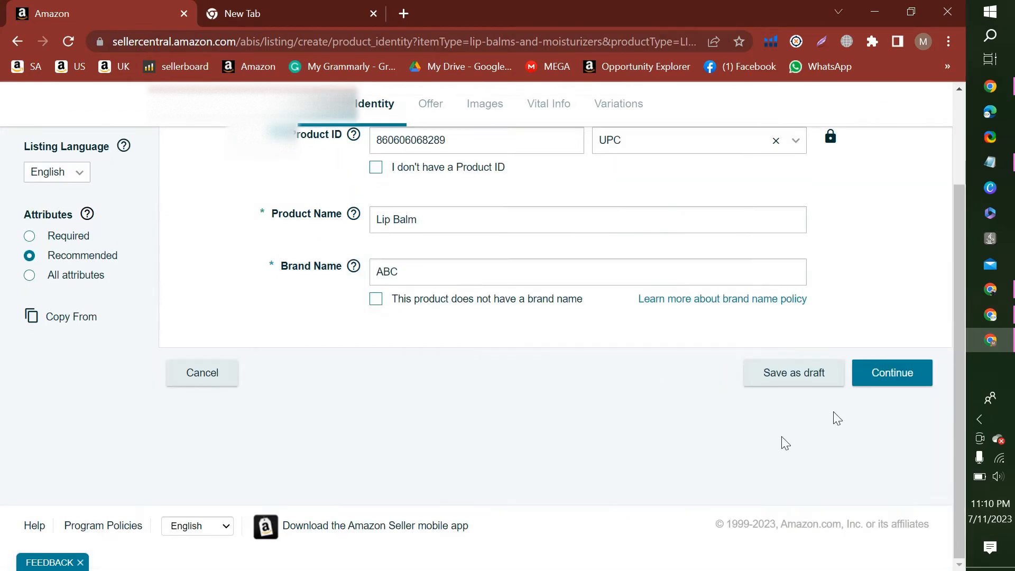
pyautogui.click(911, 377)
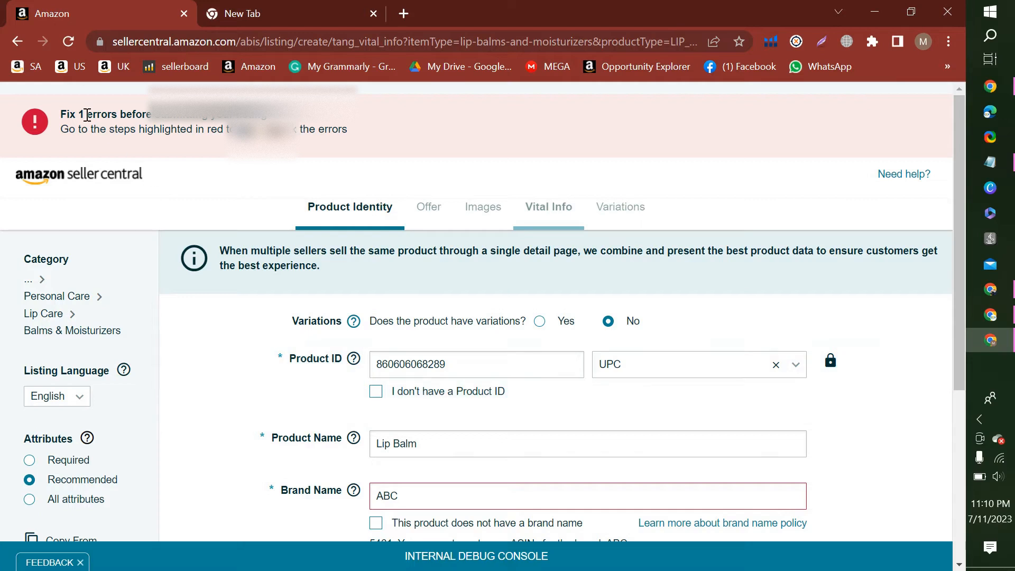
# - Replace the brand name with fbs traders and try to continue again
pyautogui.scroll(-2, 256, 254)
pyautogui.doubleClick(450, 386)
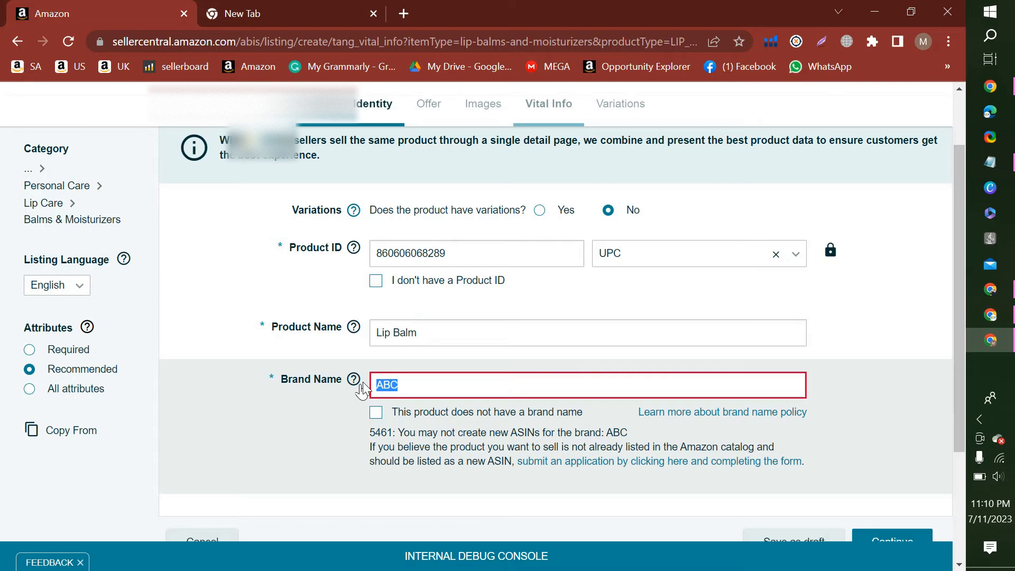
pyautogui.press('BackSpace')
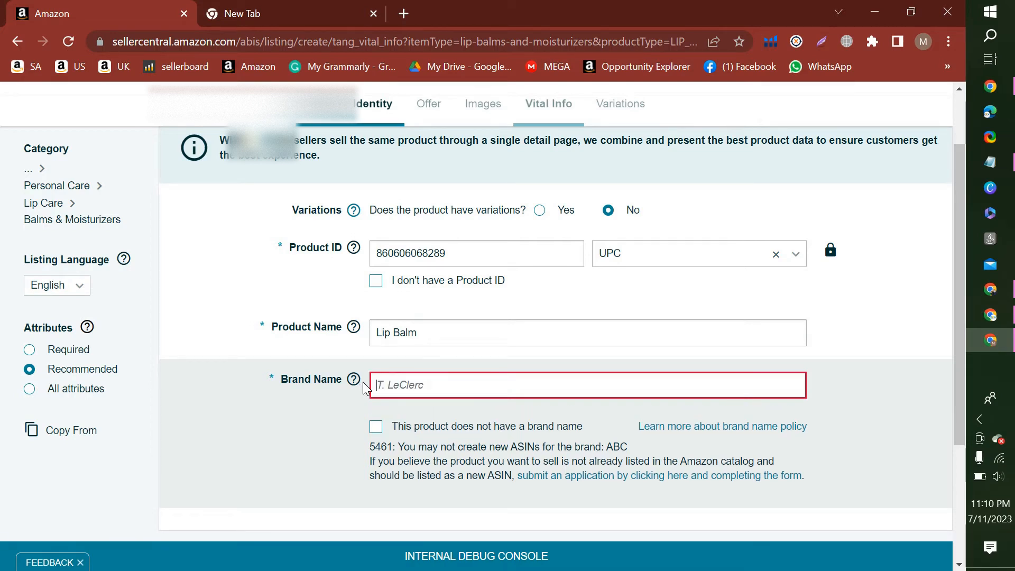
pyautogui.write('fbs')
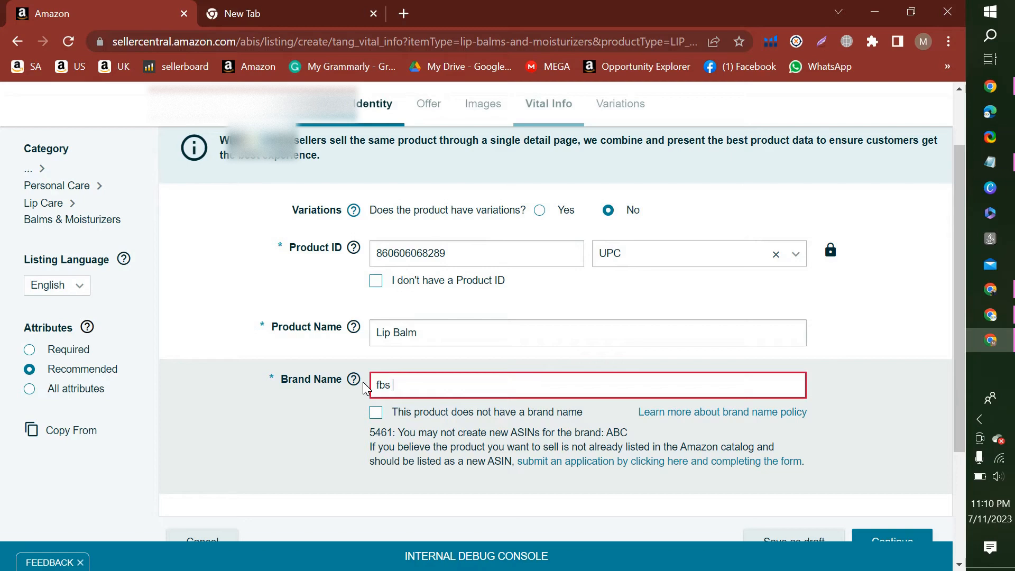
pyautogui.write(' traders')
pyautogui.scroll(-3, 665, 407)
pyautogui.click(888, 463)
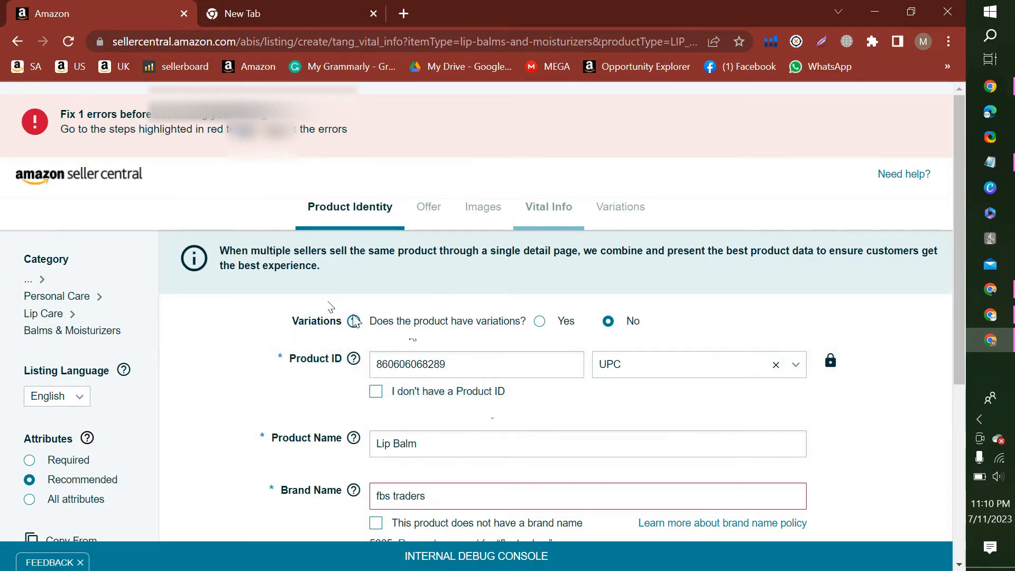
# - Mark the product as not having a brand name and continue to the next listing section
pyautogui.scroll(-1, 398, 345)
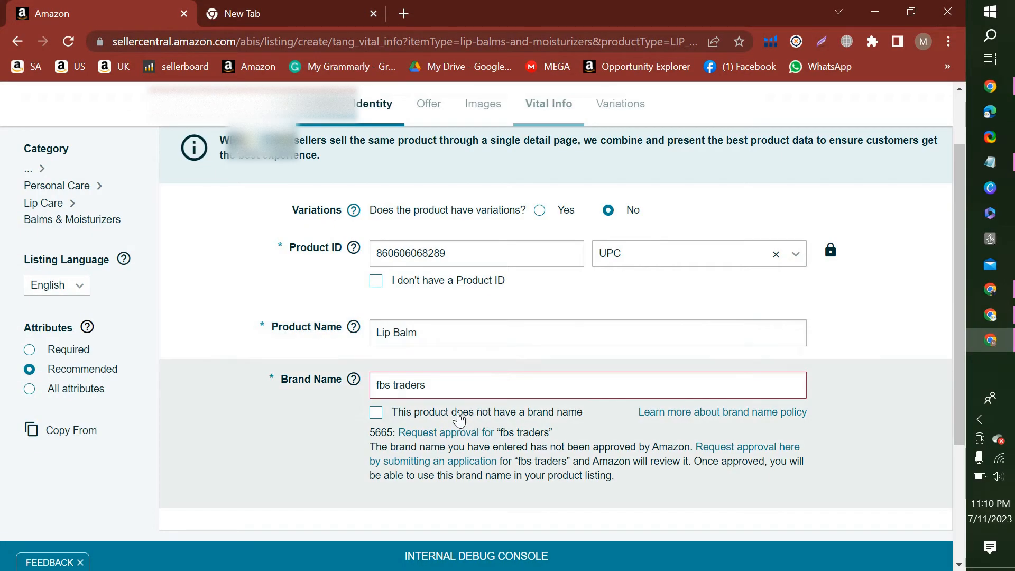
pyautogui.click(455, 417)
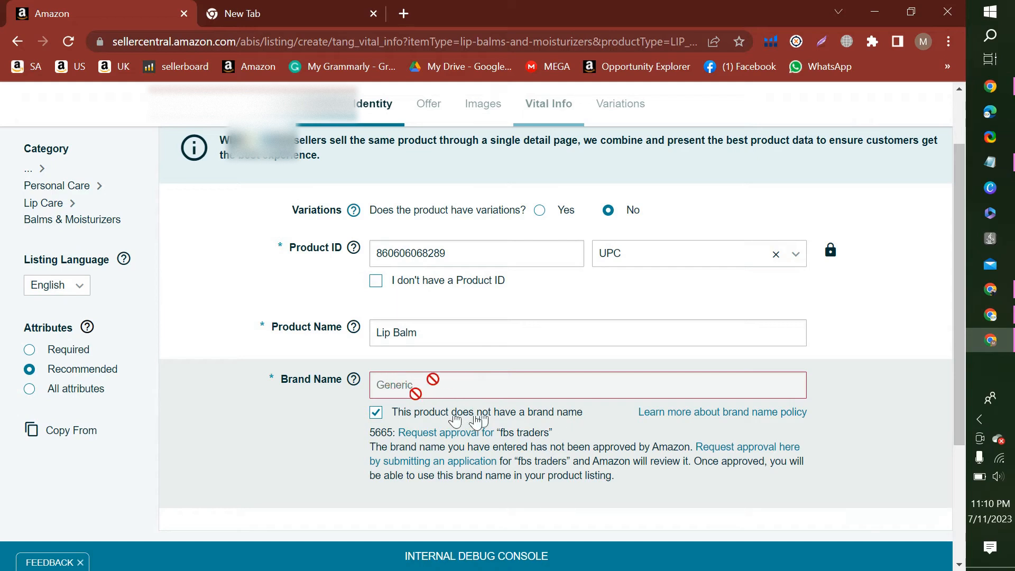
pyautogui.scroll(-1, 574, 423)
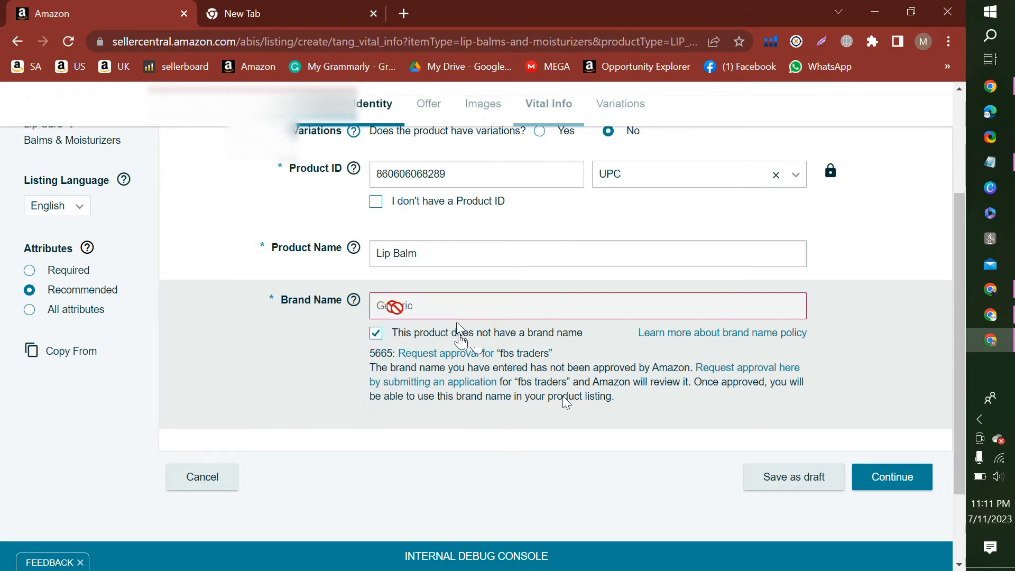
pyautogui.click(909, 479)
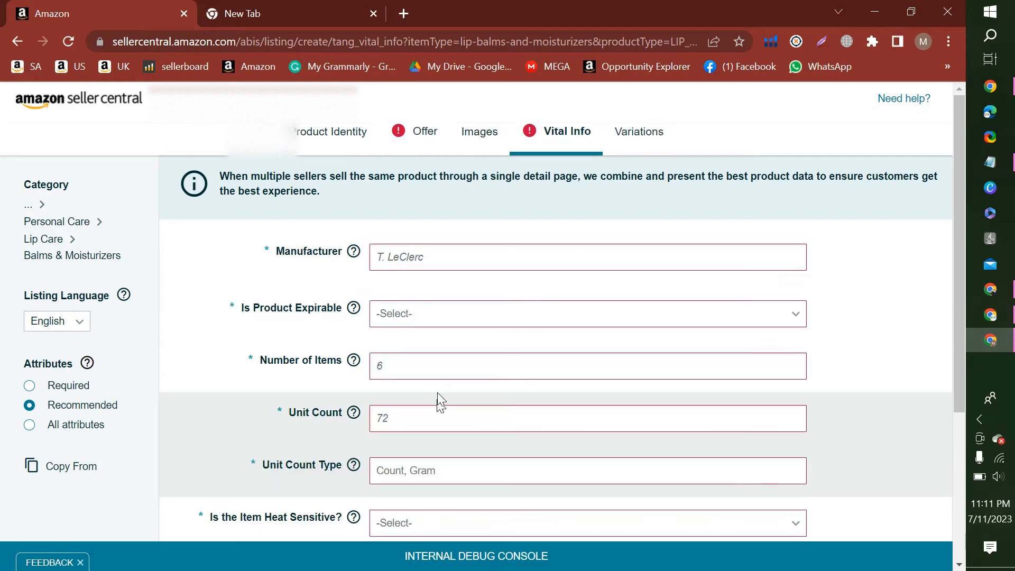
# - Set the product as not expirable and enter ABC as the manufacturer
pyautogui.click(397, 257)
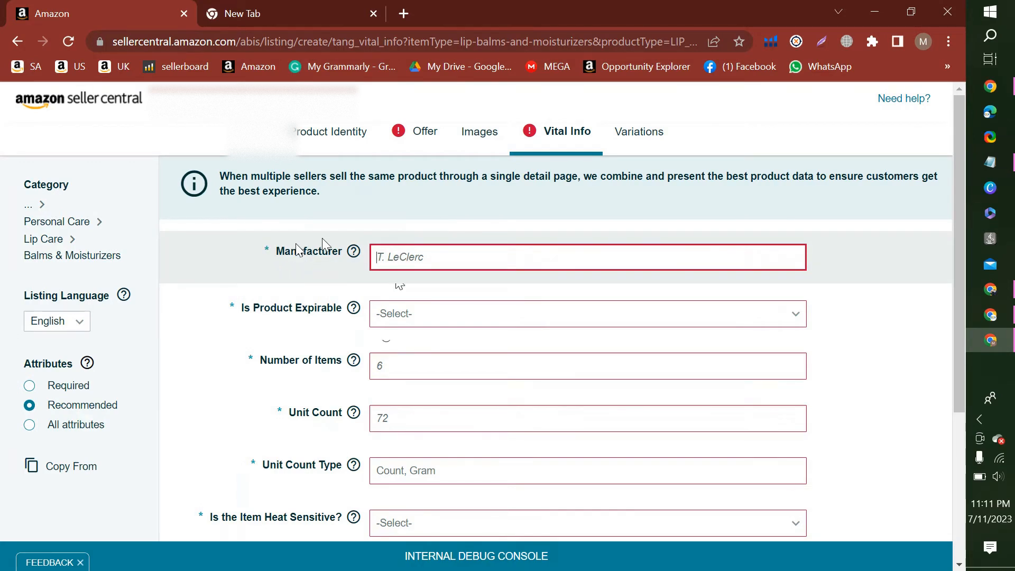
pyautogui.click(413, 321)
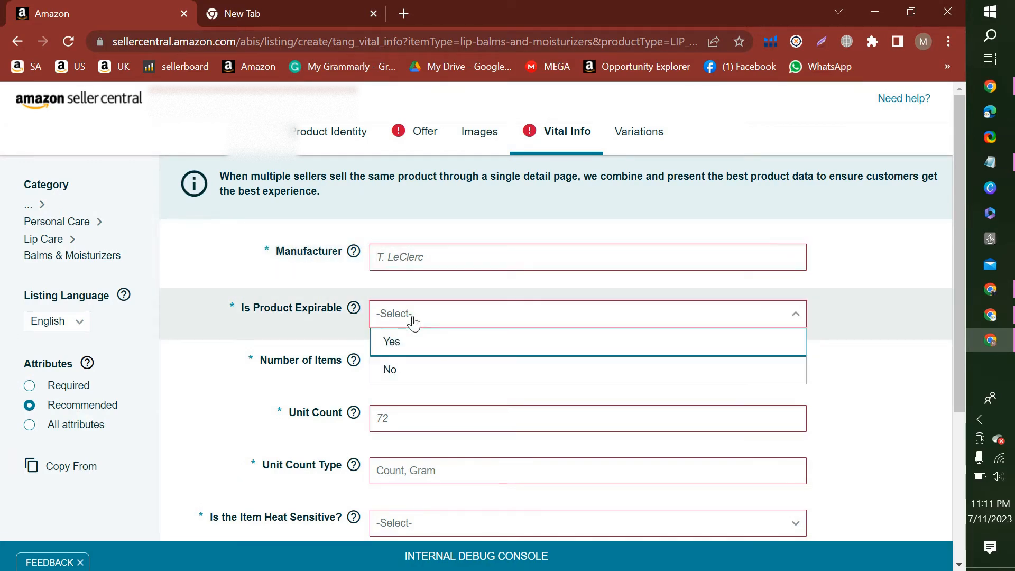
pyautogui.click(403, 370)
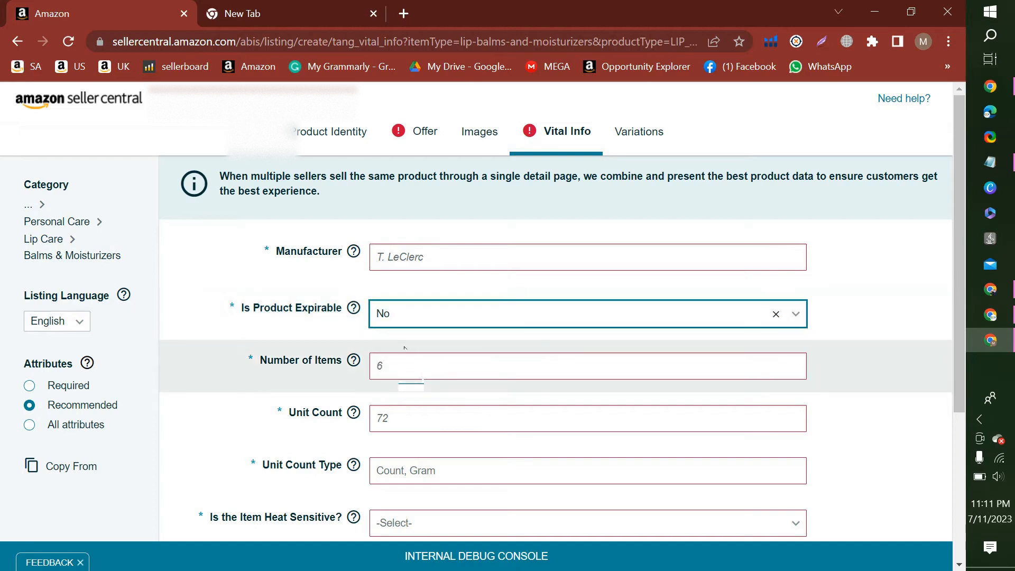
pyautogui.scroll(-2, 402, 365)
pyautogui.click(416, 149)
pyautogui.write('AB')
pyautogui.click(124, 247)
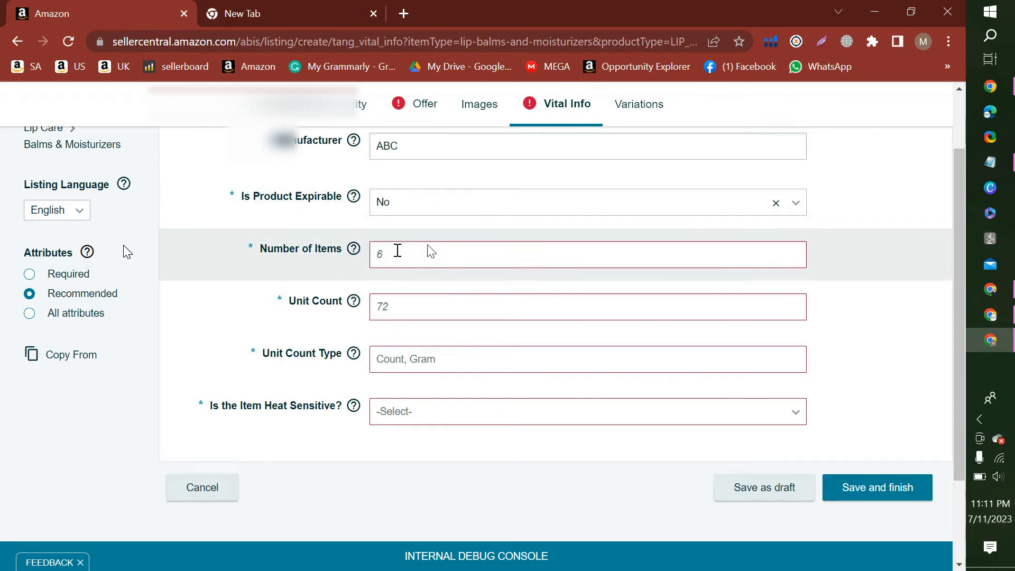
# - Set the number of items to 1 and the unit count to 1, with Count as the unit count type
pyautogui.click(394, 254)
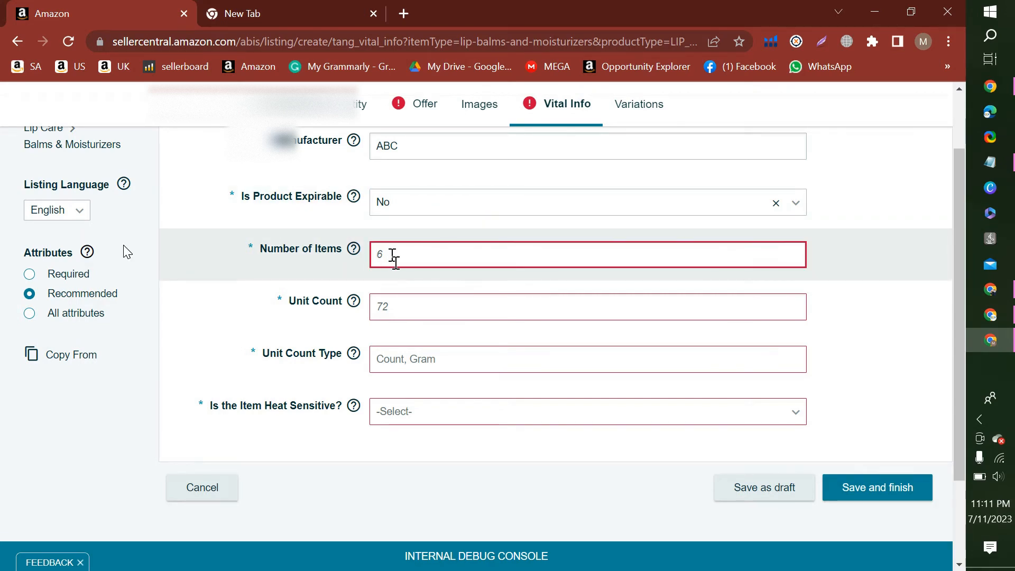
pyautogui.write('1')
pyautogui.click(395, 301)
pyautogui.write('1')
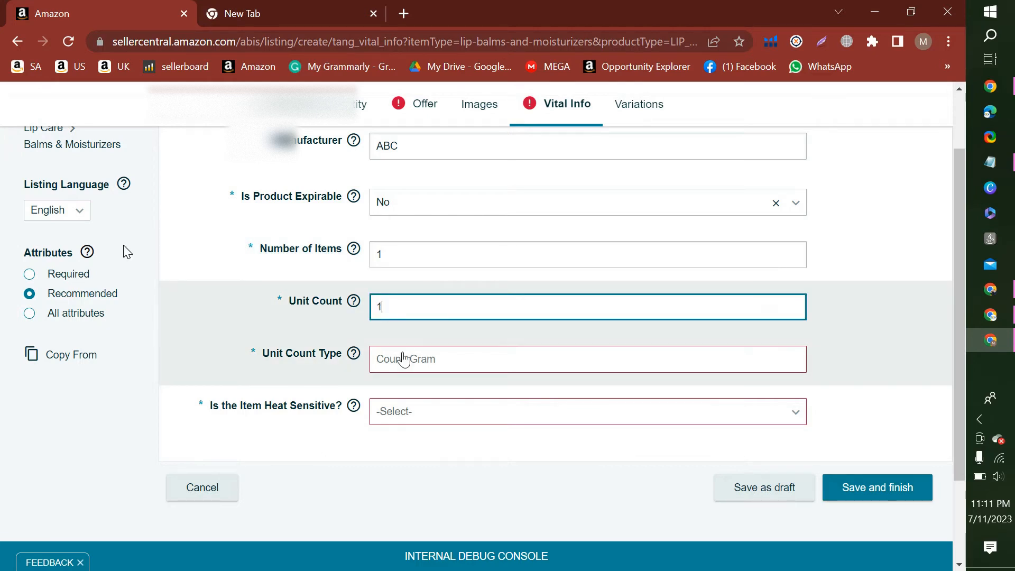
pyautogui.click(404, 359)
pyautogui.click(407, 389)
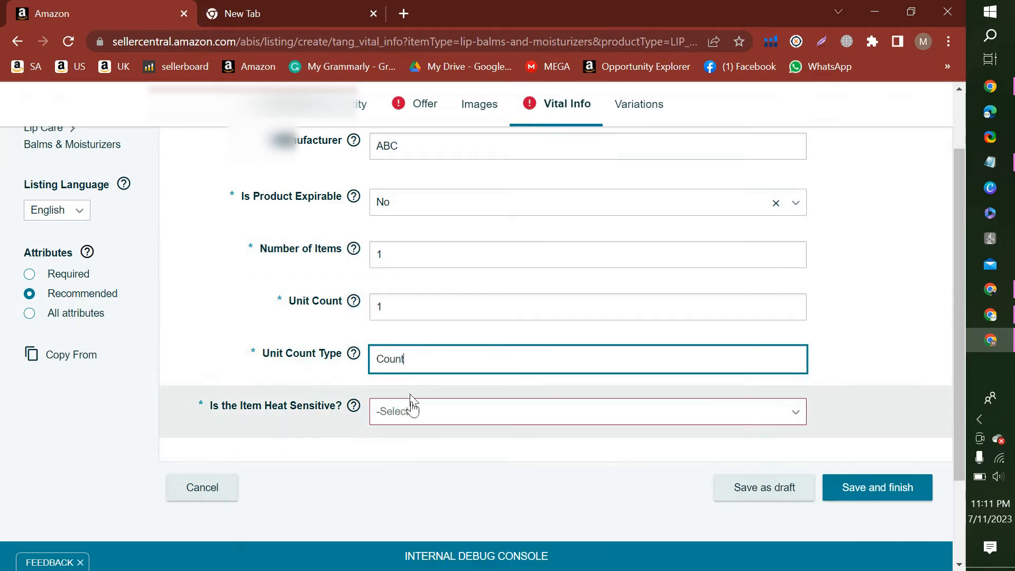
# - Mark the item as not heat sensitive and set the offer price to 9.99 USD
pyautogui.click(412, 420)
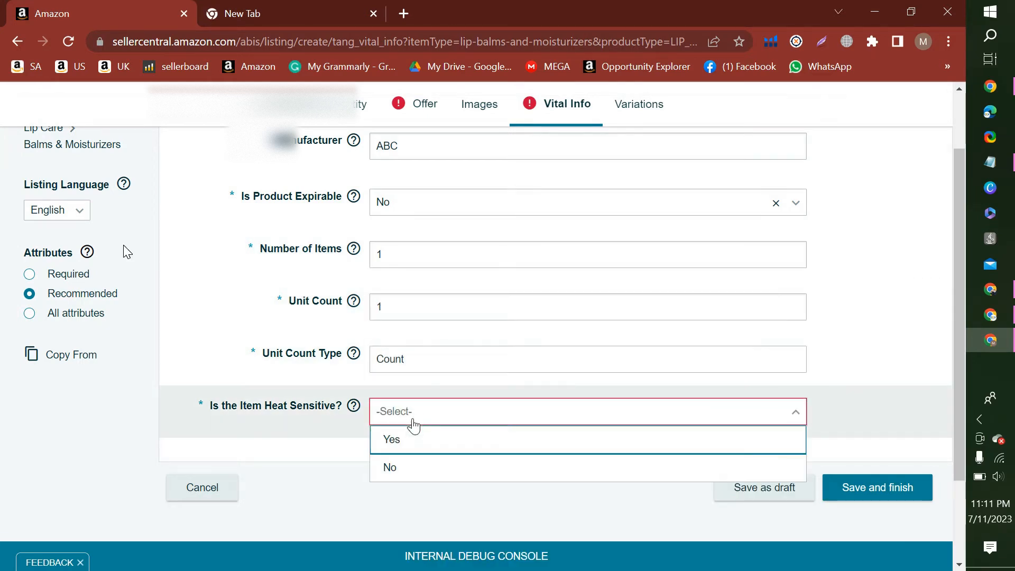
pyautogui.click(414, 477)
pyautogui.click(432, 102)
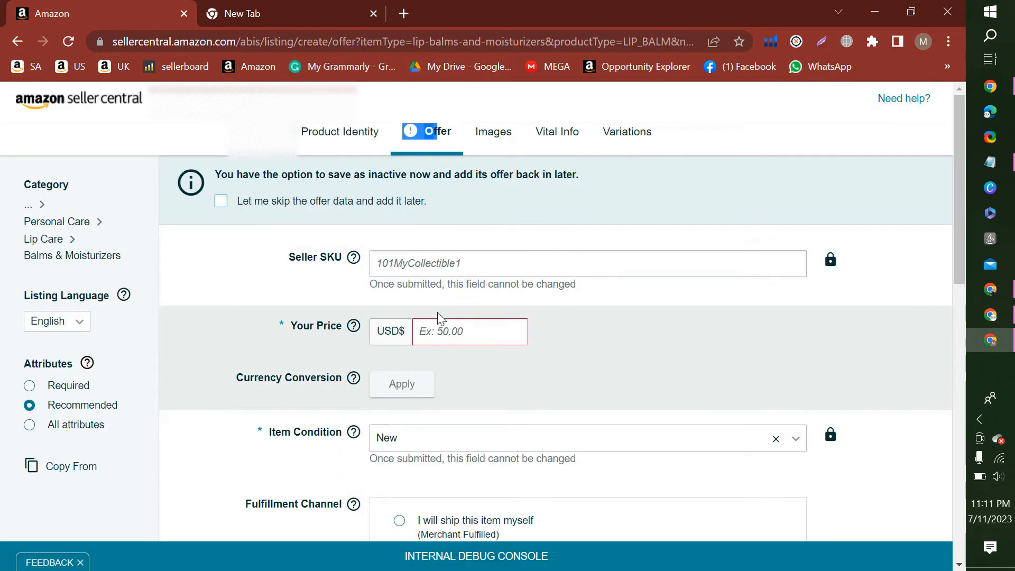
pyautogui.scroll(-2, 437, 312)
pyautogui.click(442, 220)
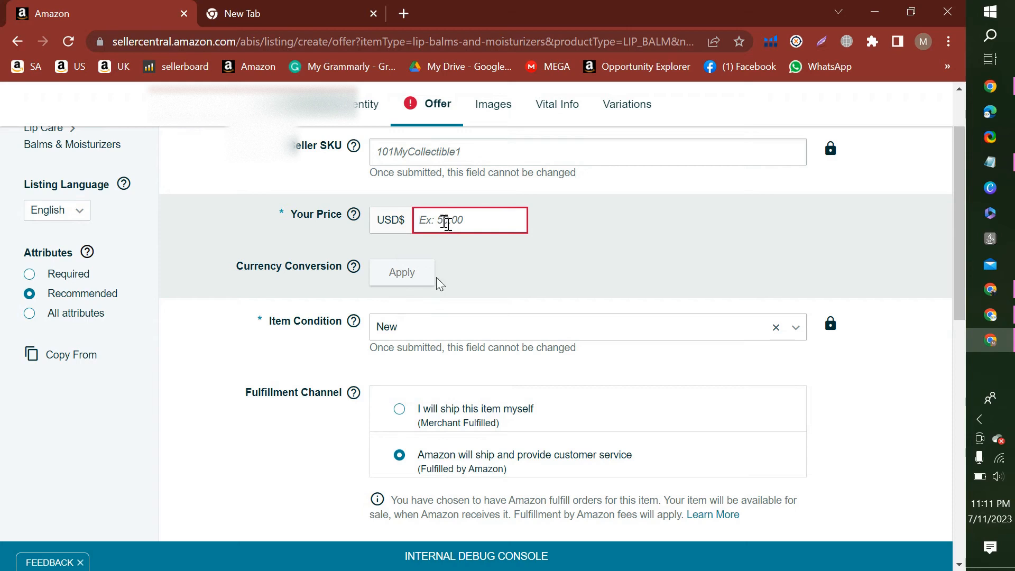
pyautogui.write('9.99')
pyautogui.click(590, 239)
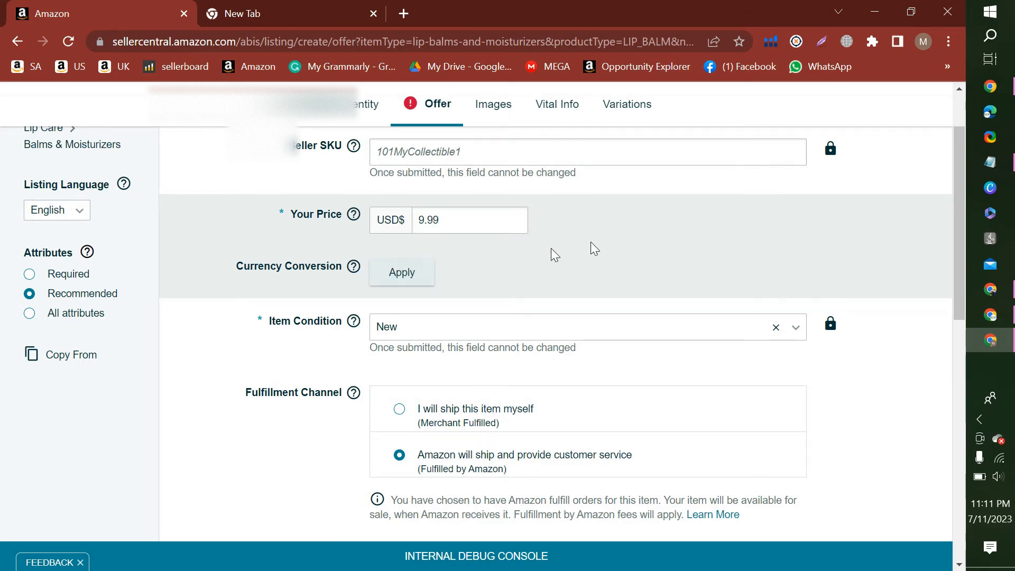
# - Try the merchant-fulfilled channel with a quantity of 200, and switch the fulfillment channel back to Fulfilled by Amazon
pyautogui.scroll(-3, 582, 246)
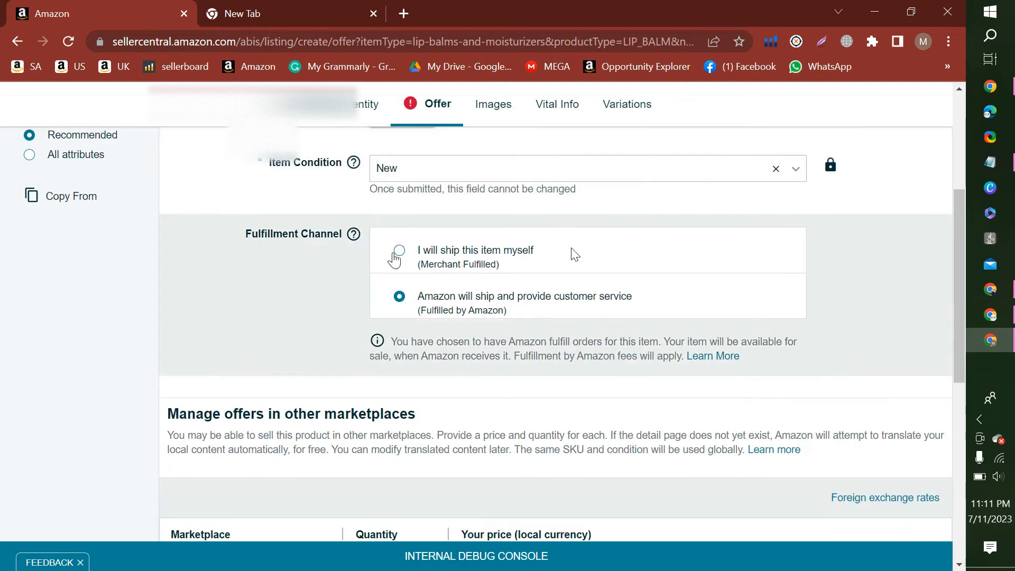
pyautogui.scroll(3, 338, 265)
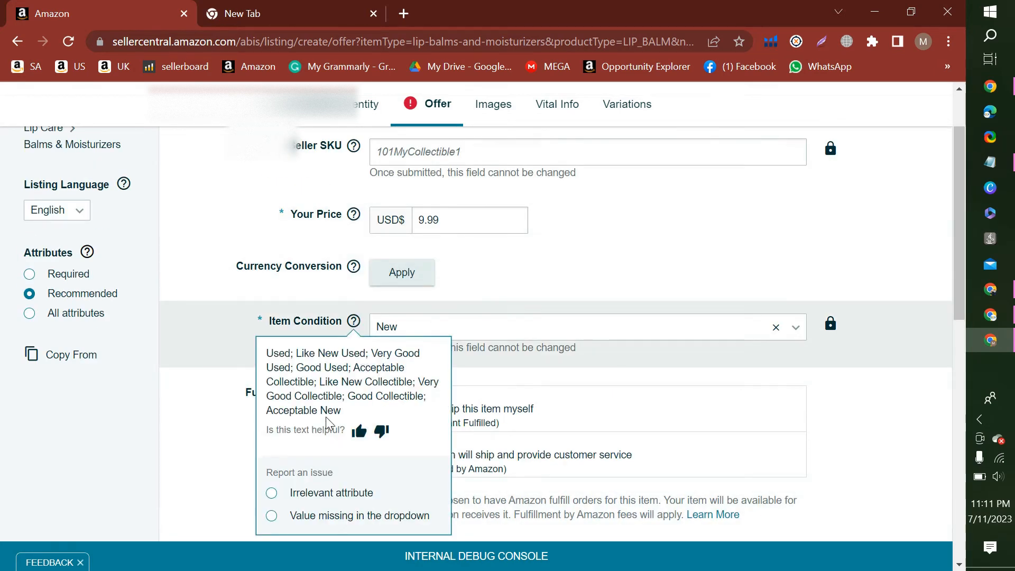
pyautogui.scroll(-3, 344, 402)
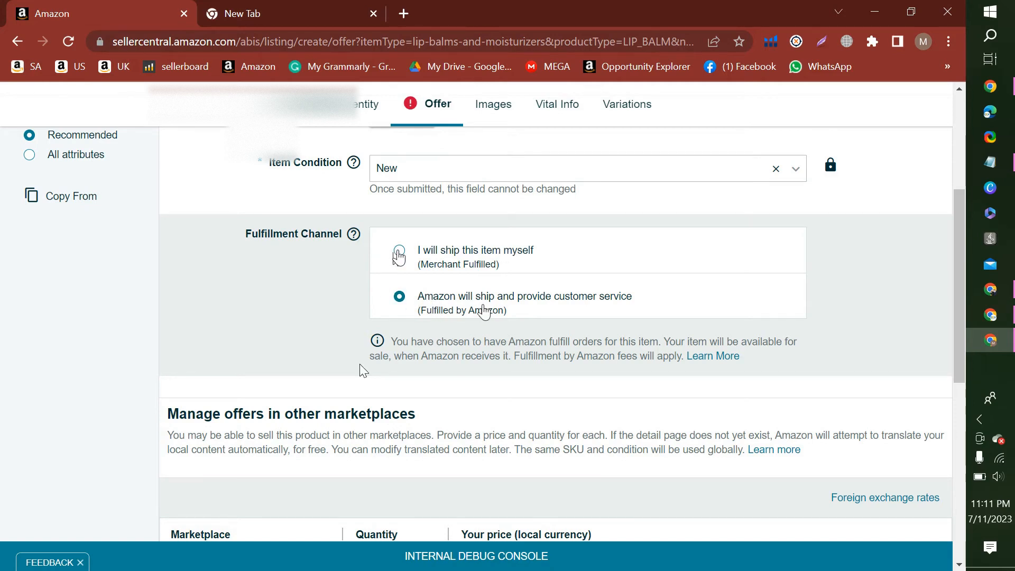
pyautogui.click(399, 253)
pyautogui.scroll(2, 396, 317)
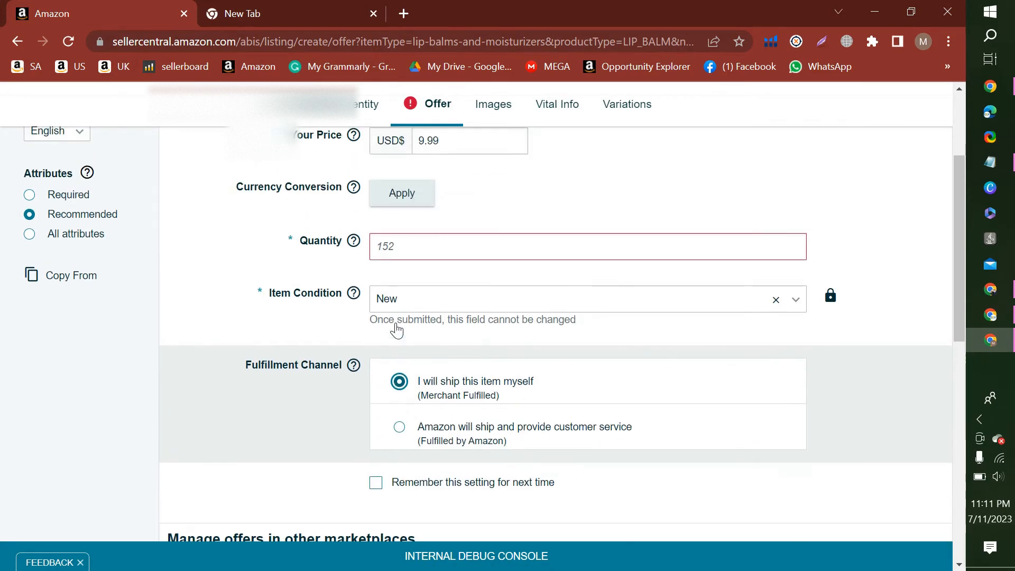
pyautogui.click(410, 242)
pyautogui.write('2')
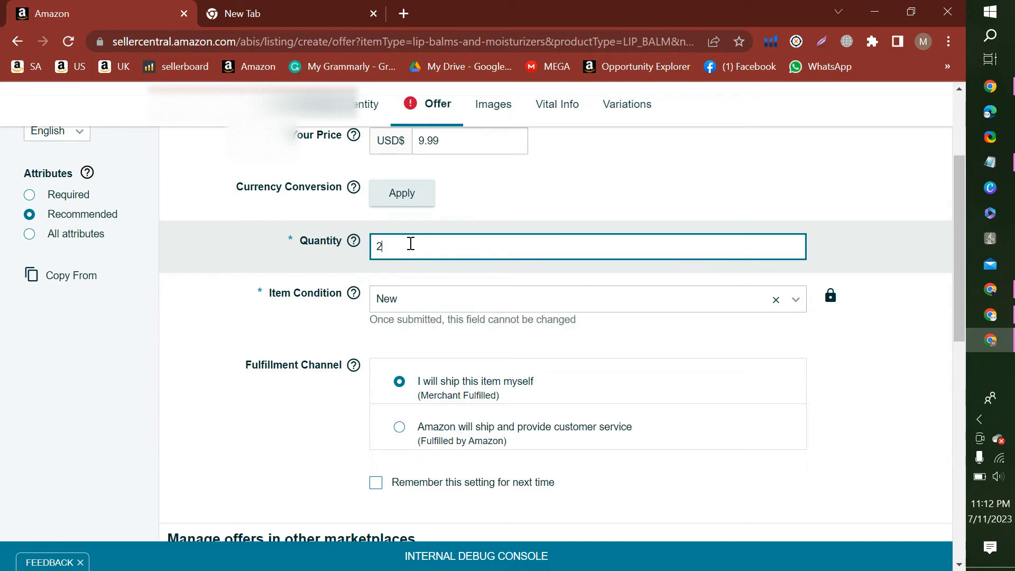
pyautogui.write('00')
pyautogui.click(189, 404)
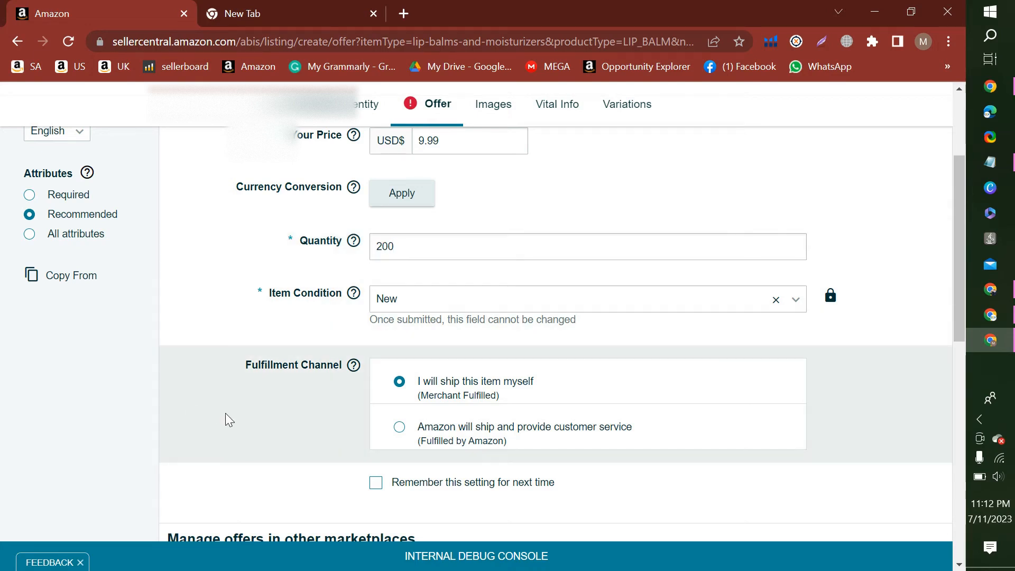
pyautogui.click(399, 427)
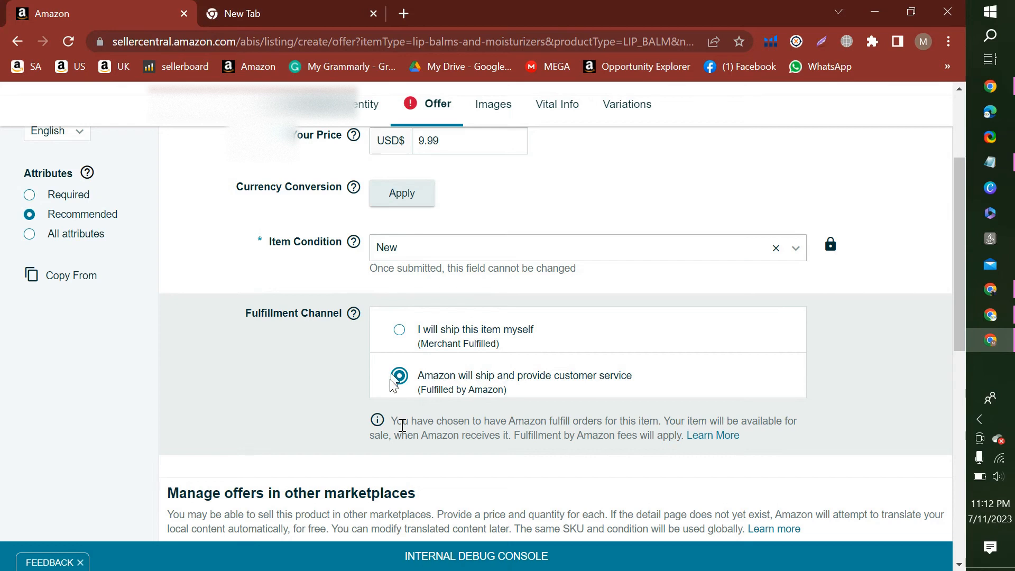
# - Set the local prices for the Canada and Mexico marketplaces to 9.99 each
pyautogui.scroll(-6, 402, 426)
pyautogui.scroll(-2, 395, 405)
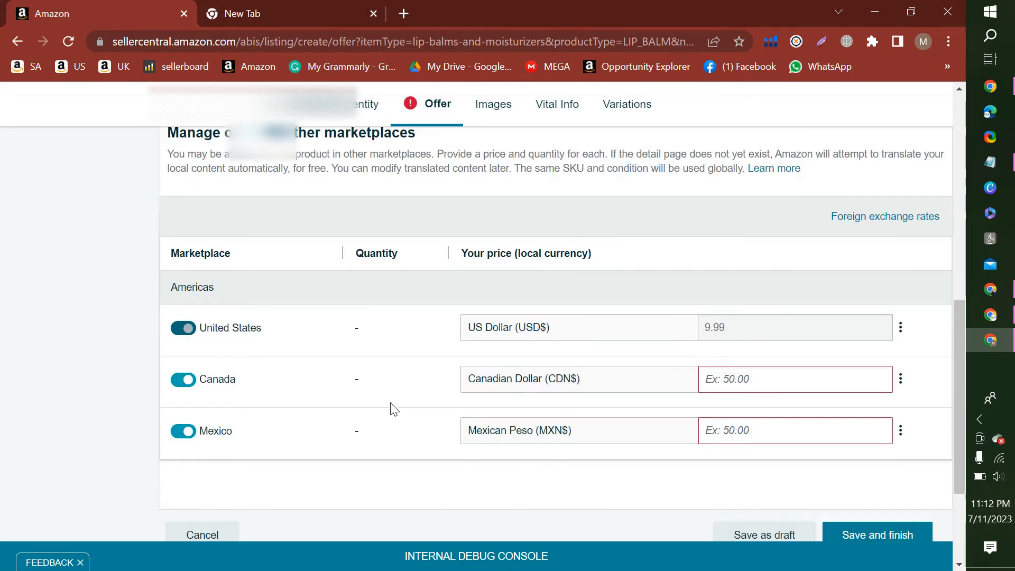
pyautogui.click(748, 345)
pyautogui.write('9.99')
pyautogui.click(748, 392)
pyautogui.write('9.99')
pyautogui.click(529, 448)
# - Choose Size as the listing's variation type and add a 120 pcs variant
pyautogui.scroll(7, 153, 365)
pyautogui.scroll(4, 211, 352)
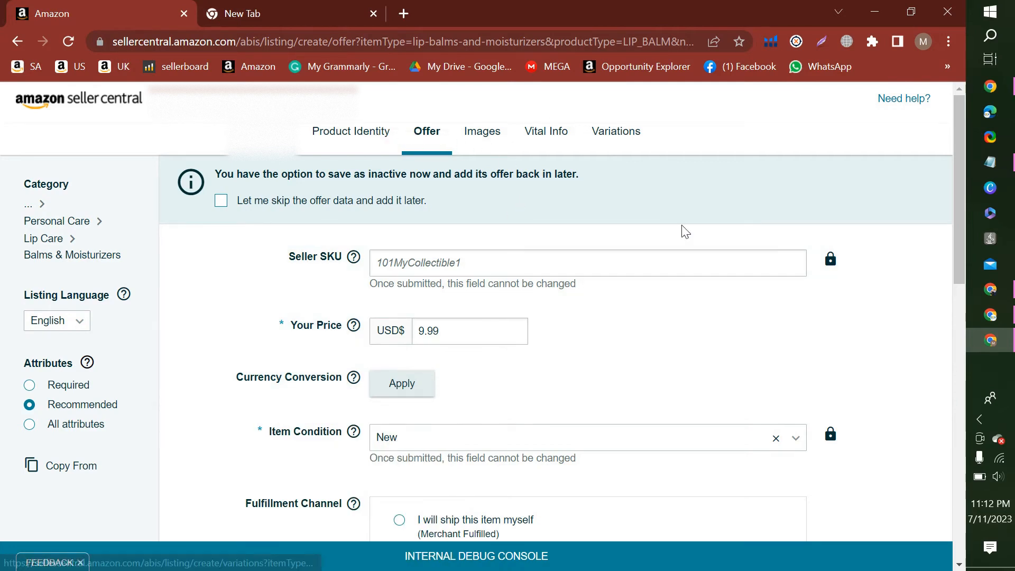
pyautogui.scroll(-15, 763, 374)
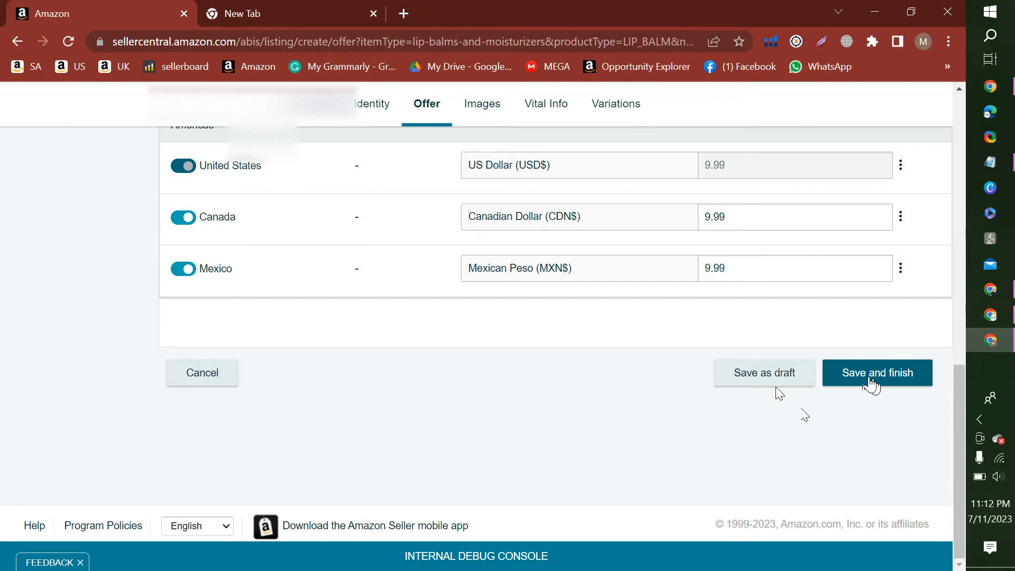
pyautogui.scroll(15, 332, 418)
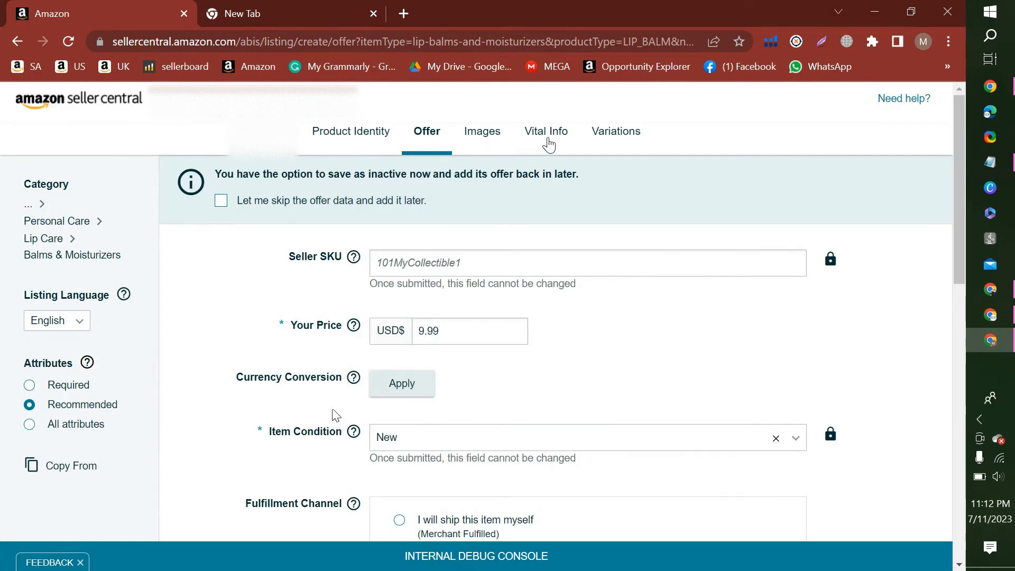
pyautogui.click(617, 133)
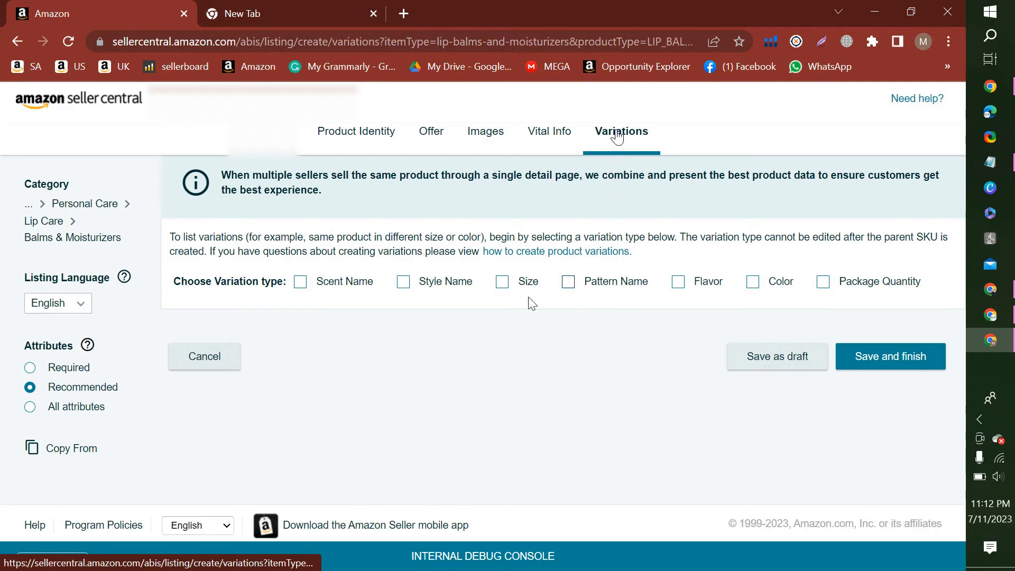
pyautogui.click(504, 284)
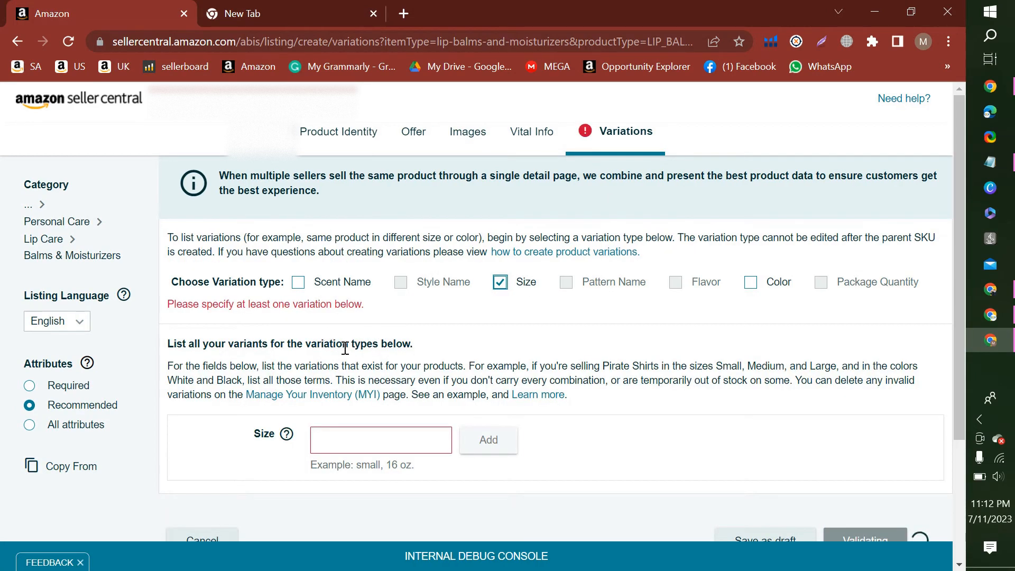
pyautogui.scroll(-2, 341, 351)
pyautogui.click(341, 326)
pyautogui.write('120')
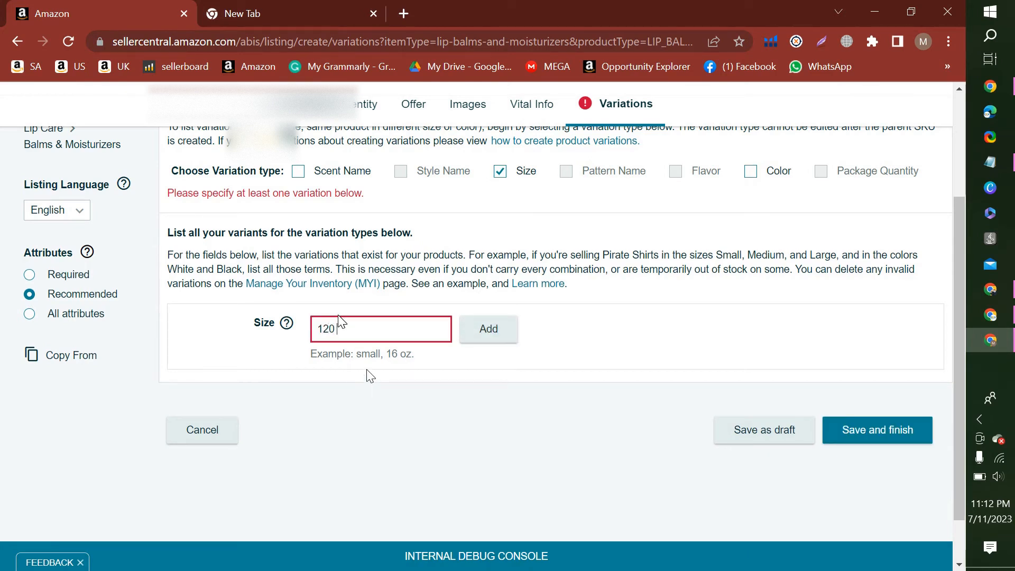
pyautogui.write(' pcs')
pyautogui.click(488, 337)
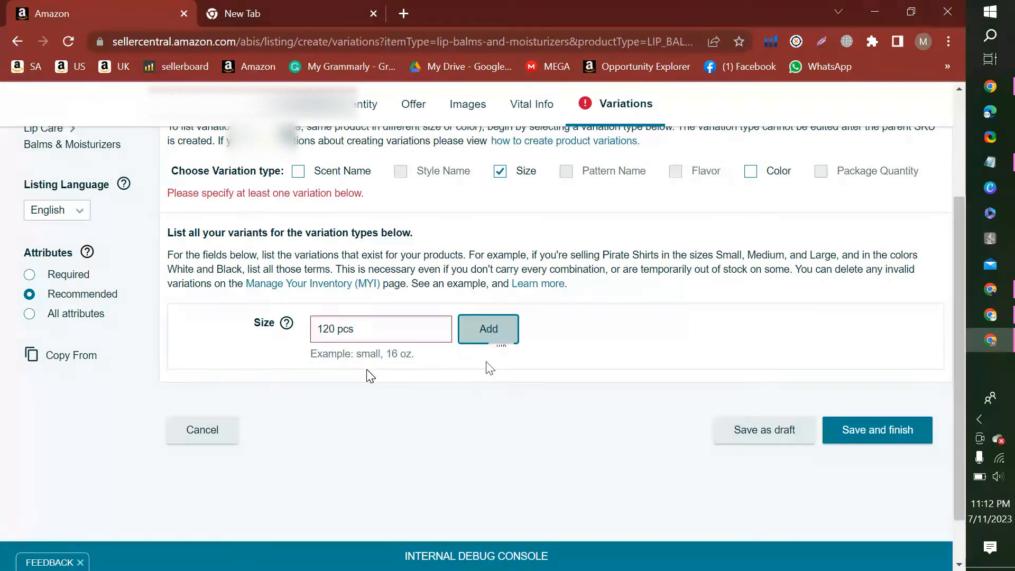
pyautogui.scroll(-3, 485, 367)
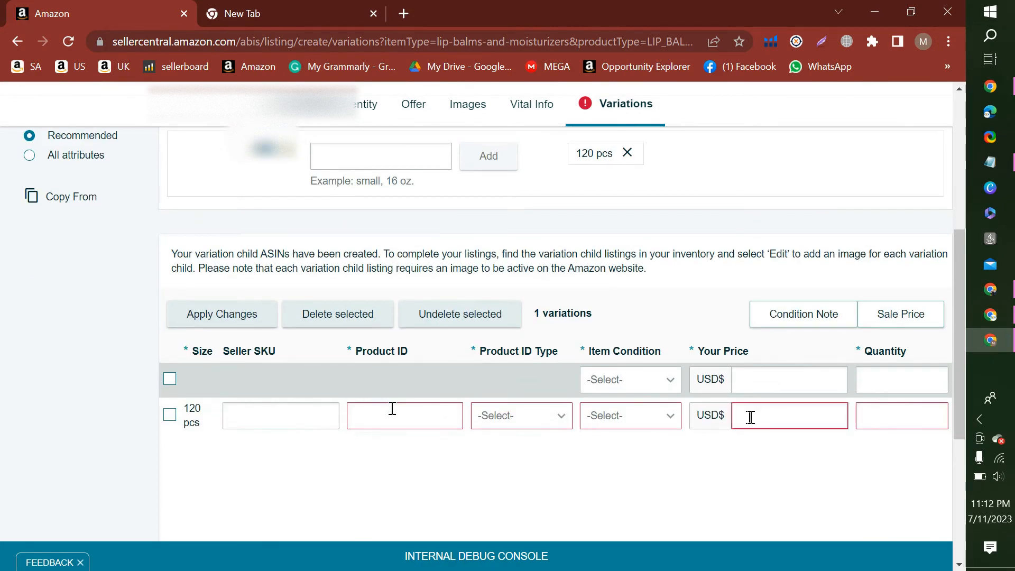
pyautogui.scroll(6, 263, 286)
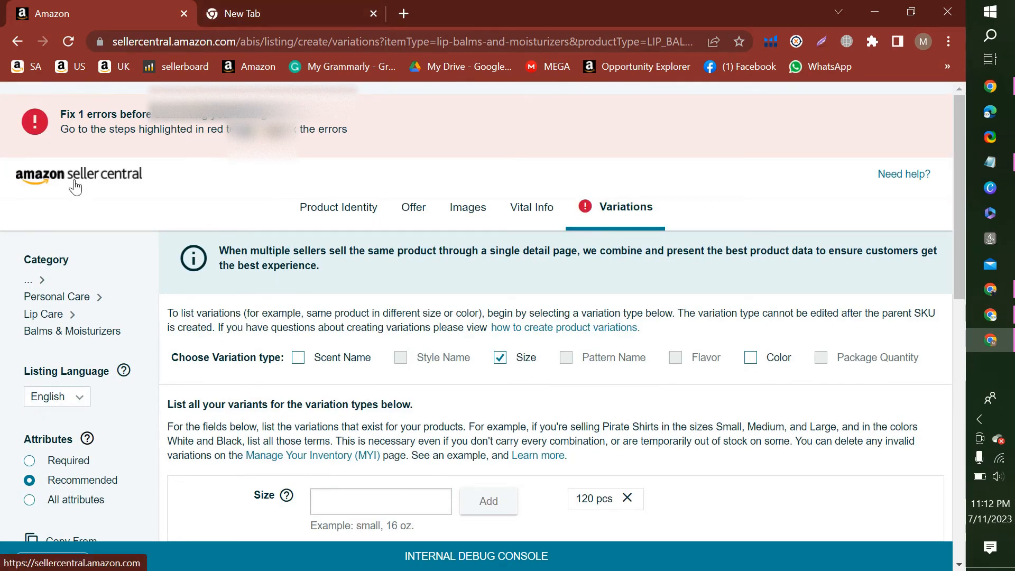
# - Switch to the Notepad notes, highlight the Flatfile - Listing Uploader item, and minimize the notes
pyautogui.click(997, 168)
pyautogui.scroll(-2, 436, 355)
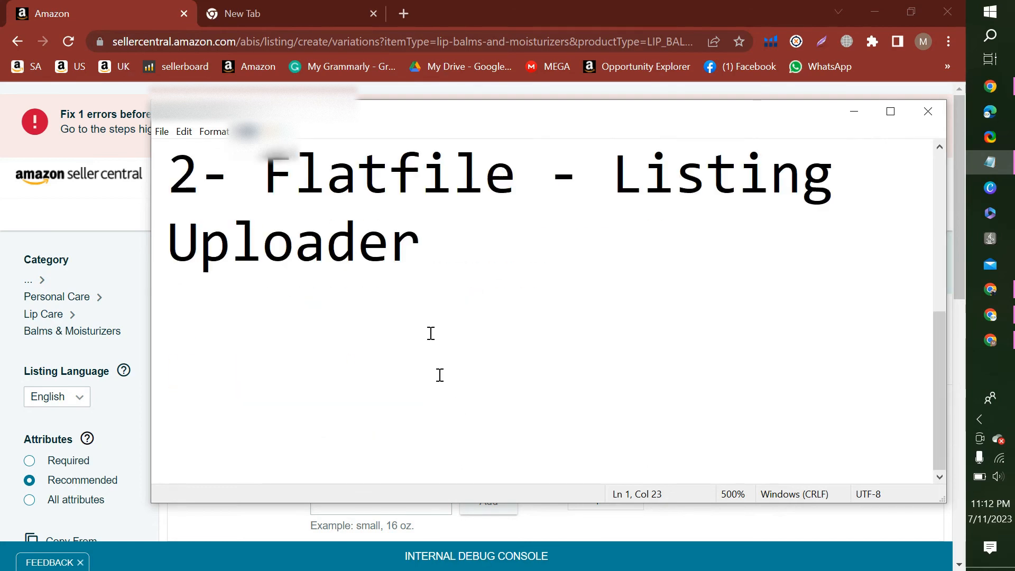
pyautogui.moveTo(421, 241); pyautogui.dragTo(336, 226)
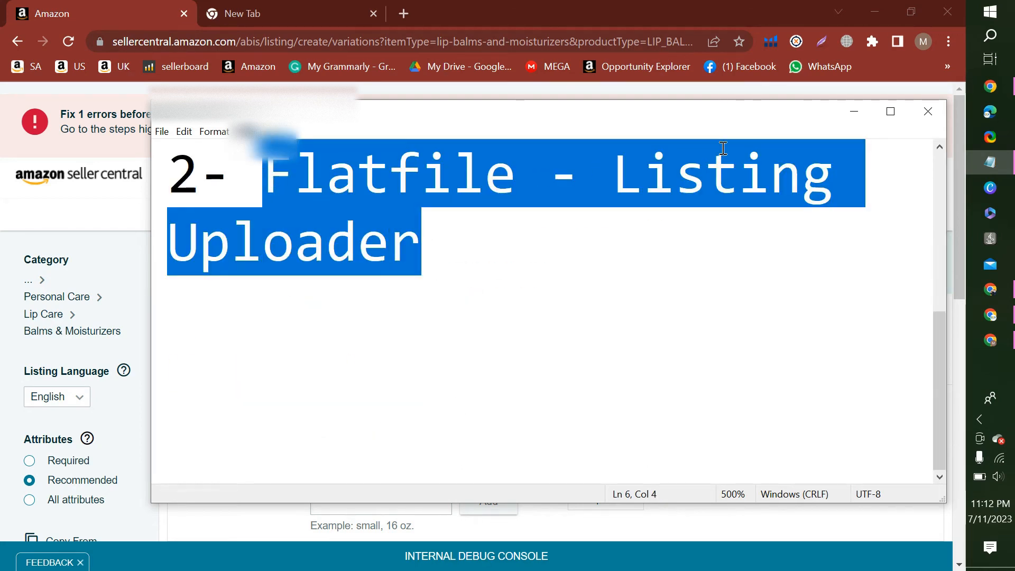
pyautogui.click(854, 111)
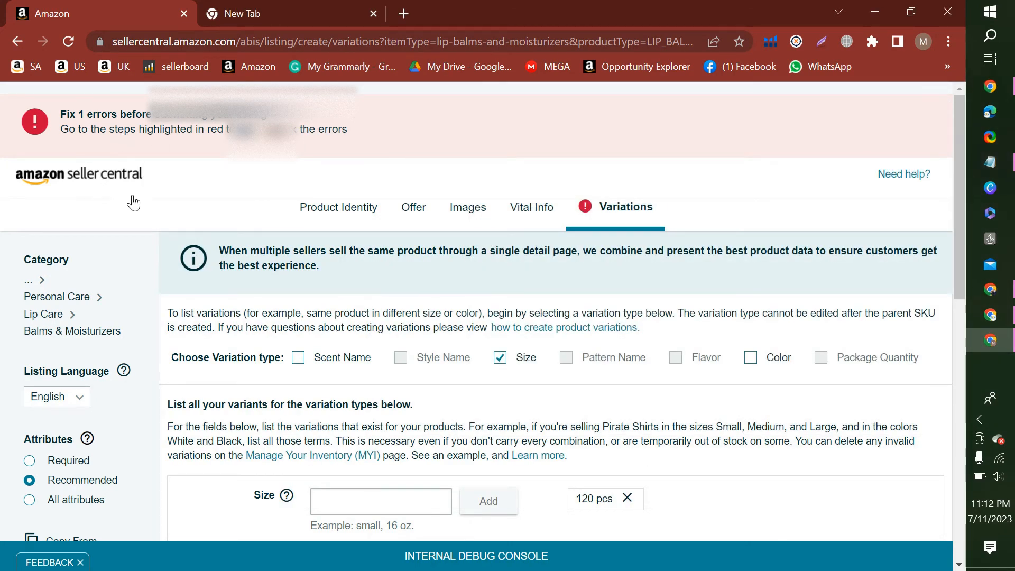
pyautogui.scroll(-7, 226, 217)
pyautogui.scroll(7, 204, 261)
pyautogui.click(275, 6)
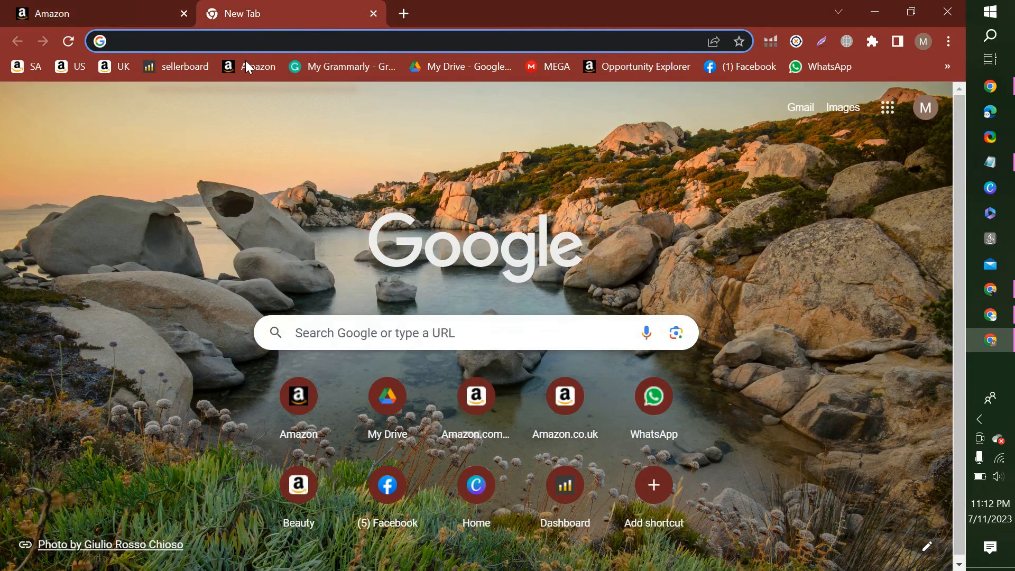
pyautogui.click(162, 14)
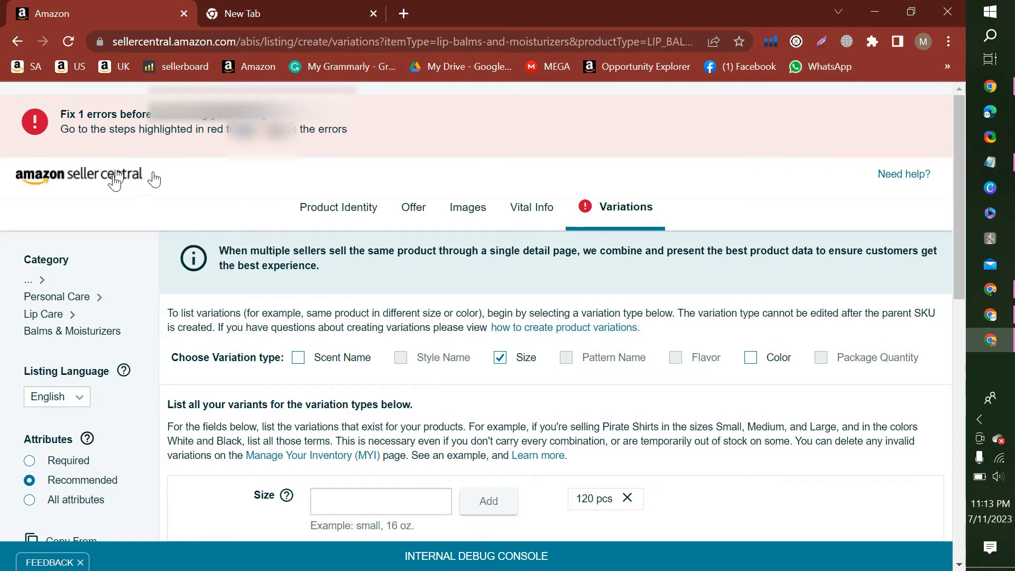
pyautogui.scroll(-3, 585, 246)
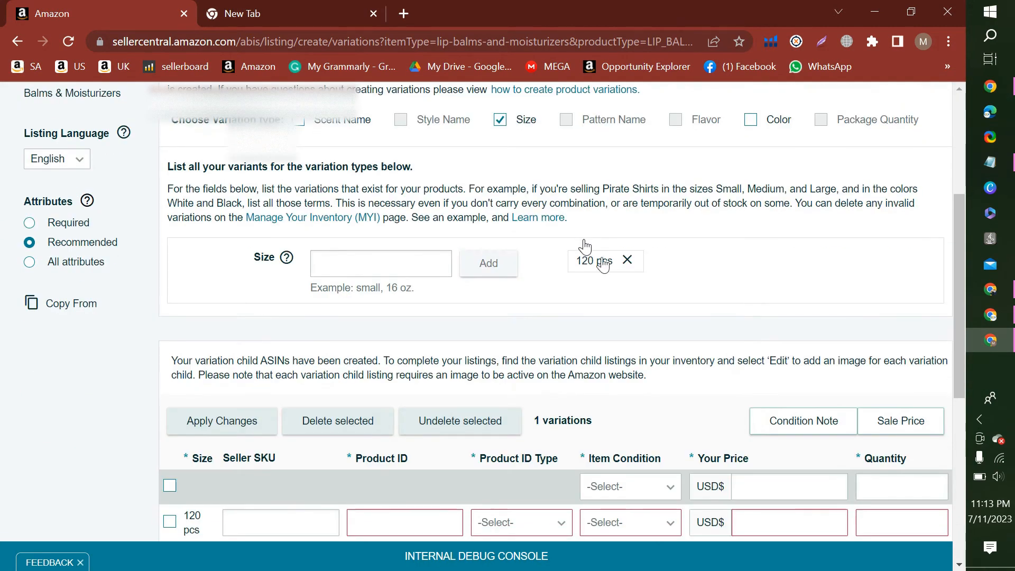
# - Switch to the other Chrome window and view the LANEIGE lip balm product page and the GS1 US checkout page
pyautogui.click(991, 289)
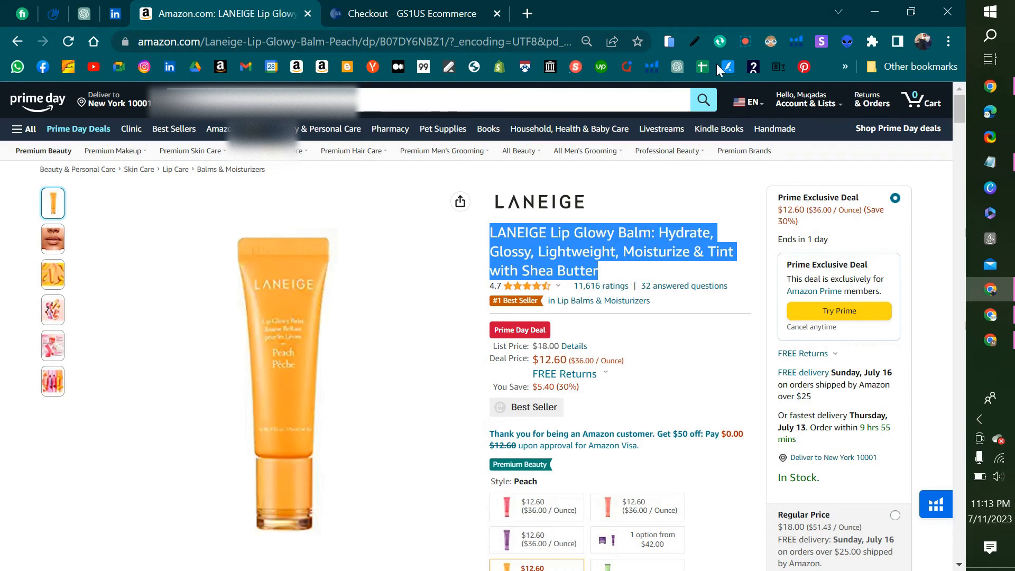
pyautogui.click(579, 236)
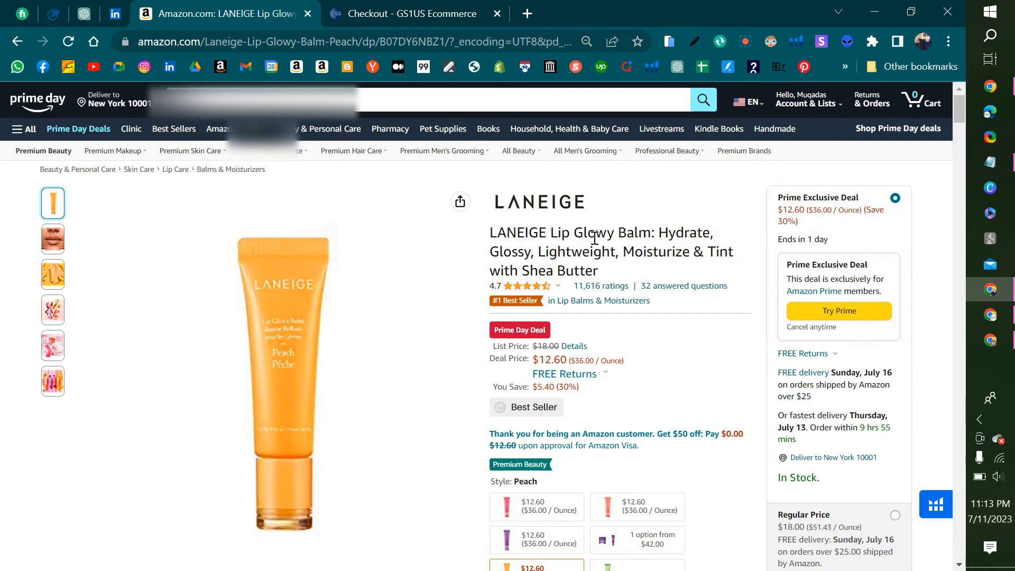
pyautogui.click(745, 44)
pyautogui.hotkey('ctrl', 'Tab')
pyautogui.click(651, 214)
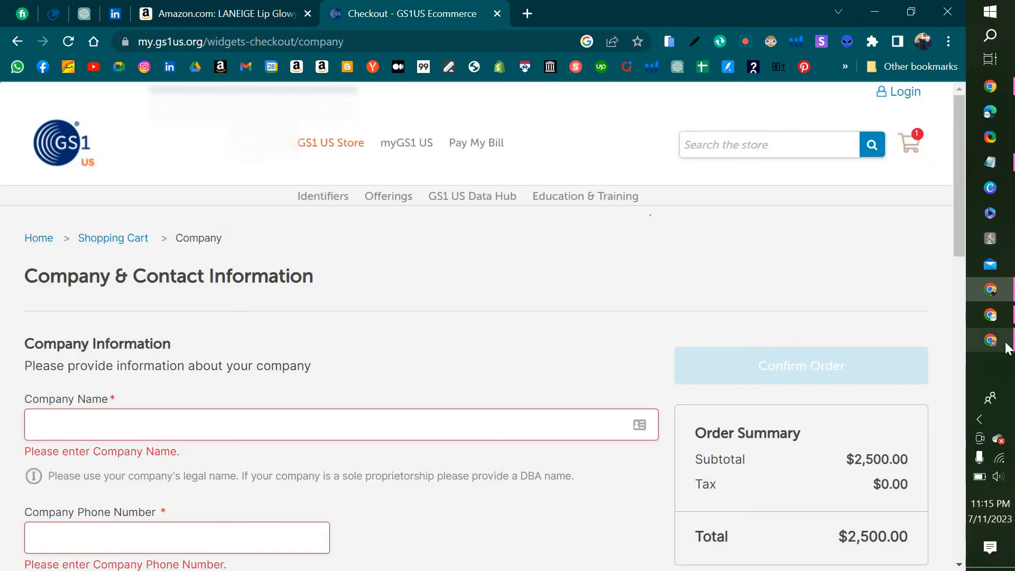
# - Switch to the Seller Central window and open the Add Products via Upload page from the Catalog section
pyautogui.click(1004, 344)
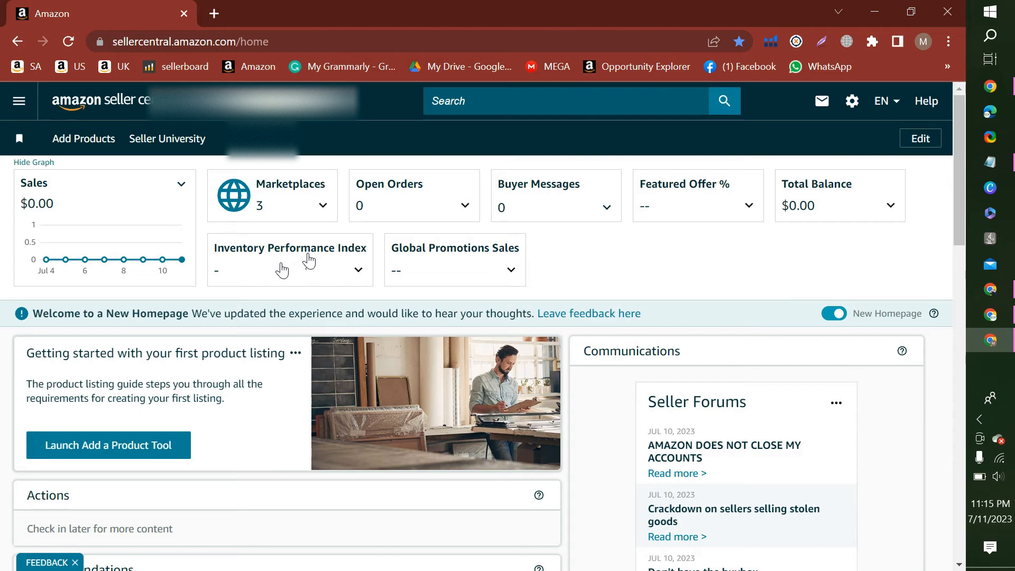
pyautogui.click(19, 102)
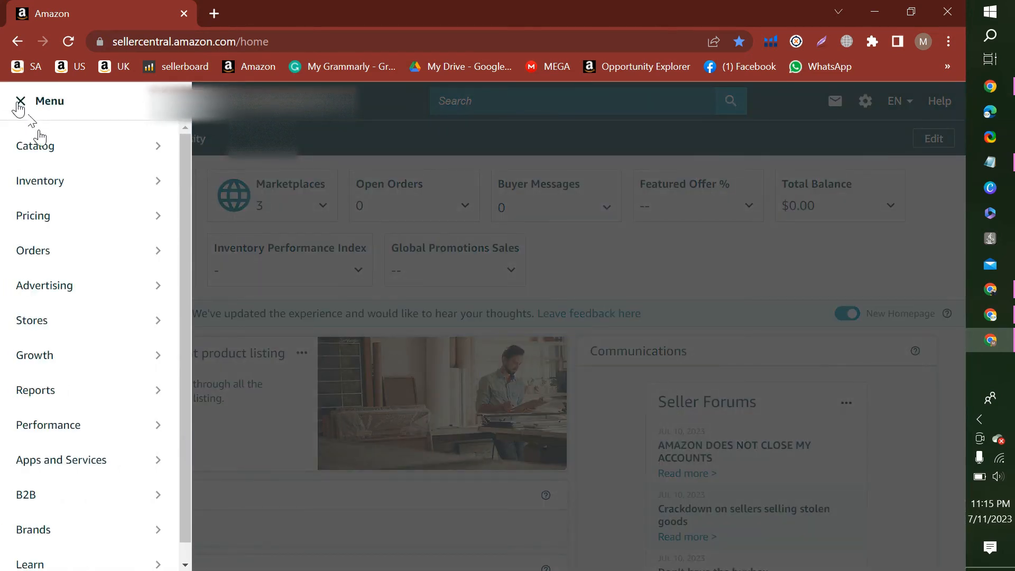
pyautogui.moveTo(48, 151)
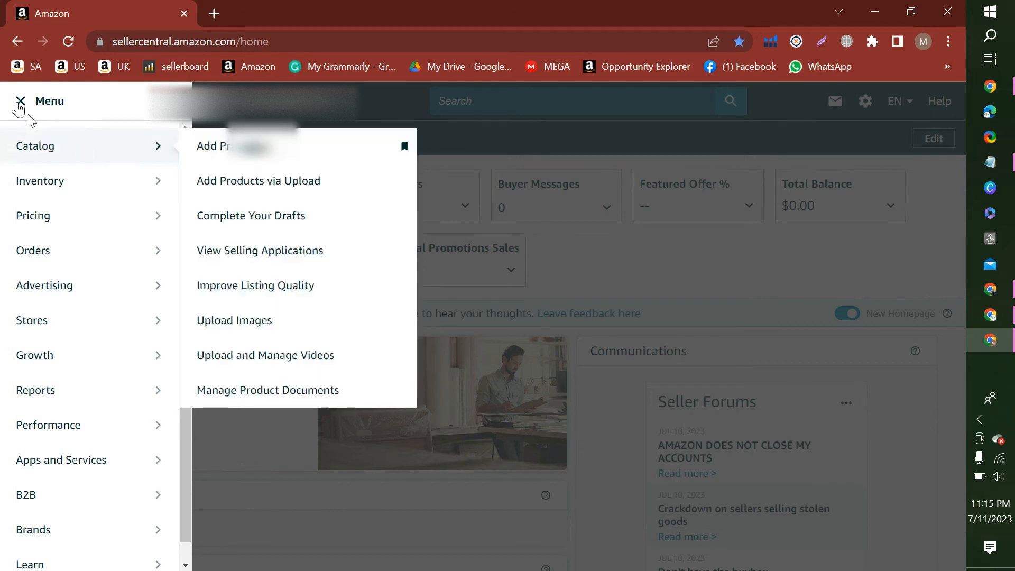
pyautogui.moveTo(91, 188)
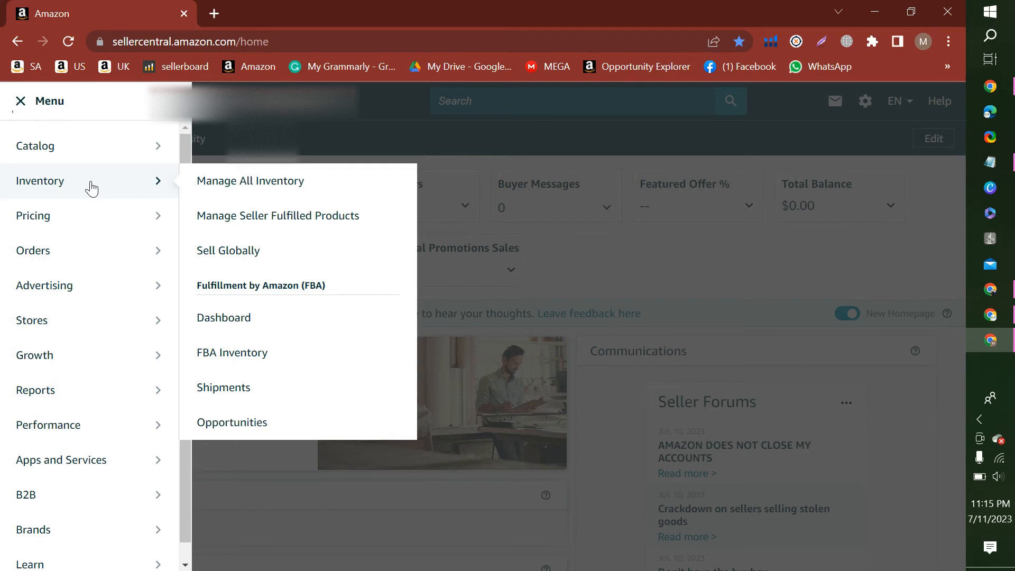
pyautogui.moveTo(103, 156)
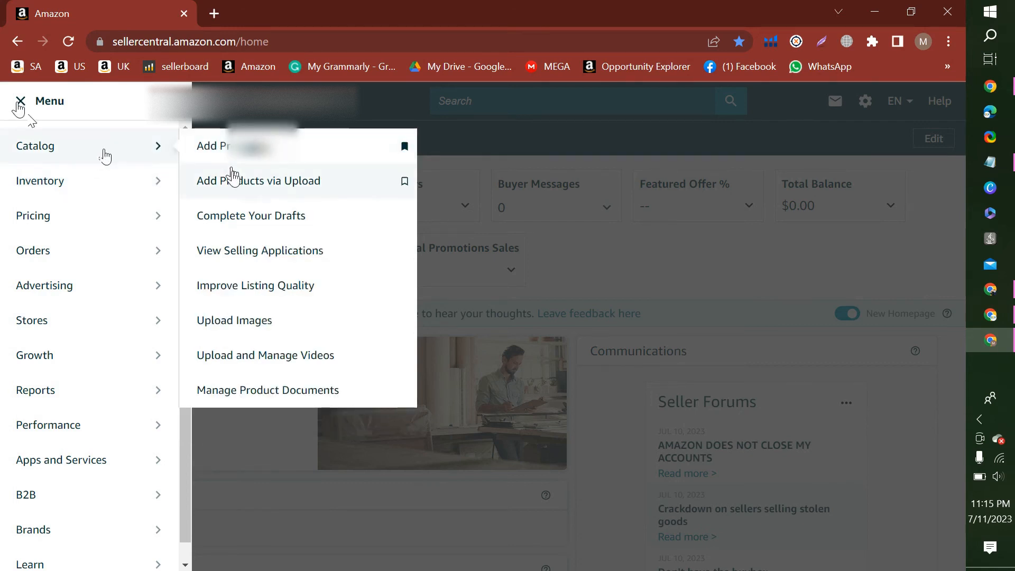
pyautogui.click(233, 176)
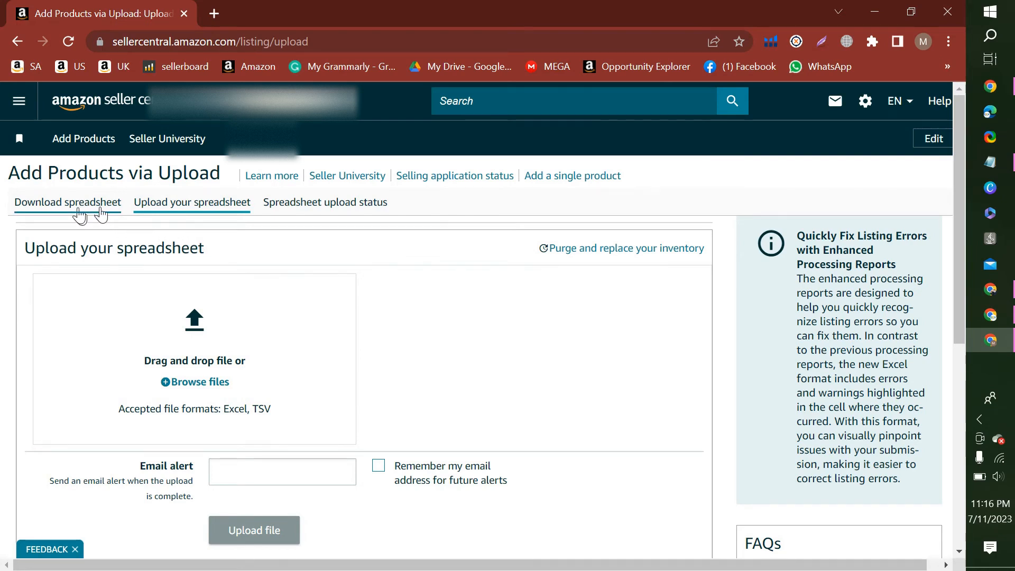
pyautogui.click(19, 101)
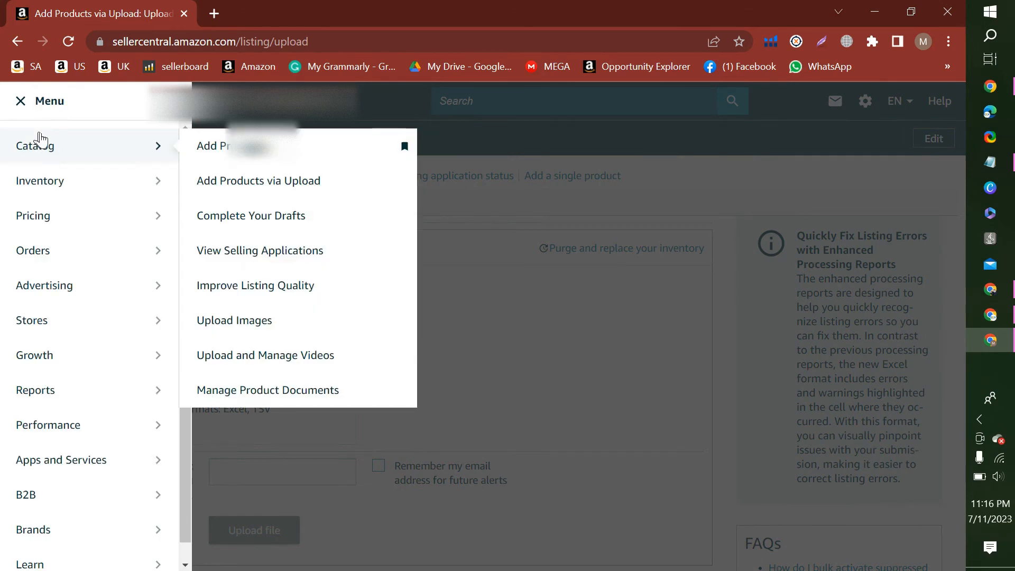
pyautogui.click(221, 181)
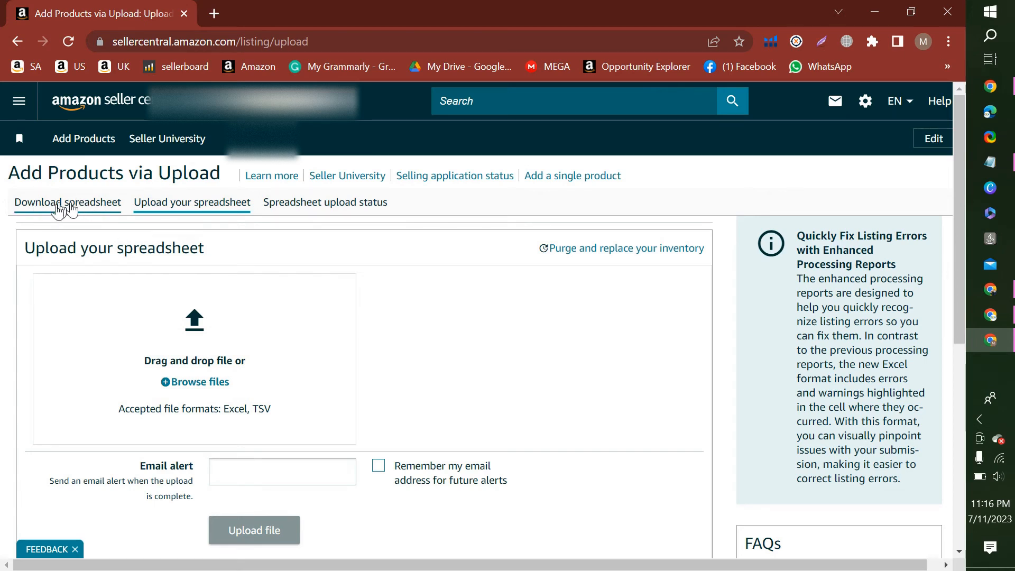
# - Open the spreadsheet download page and highlight the heading for listing products that are not currently in Amazon's catalog
pyautogui.click(104, 207)
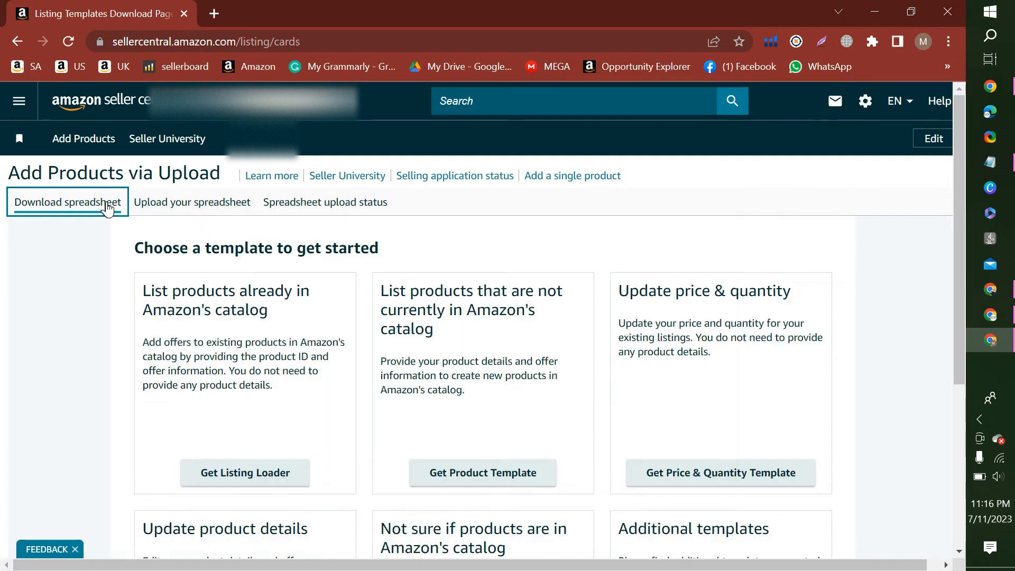
pyautogui.scroll(-4, 200, 317)
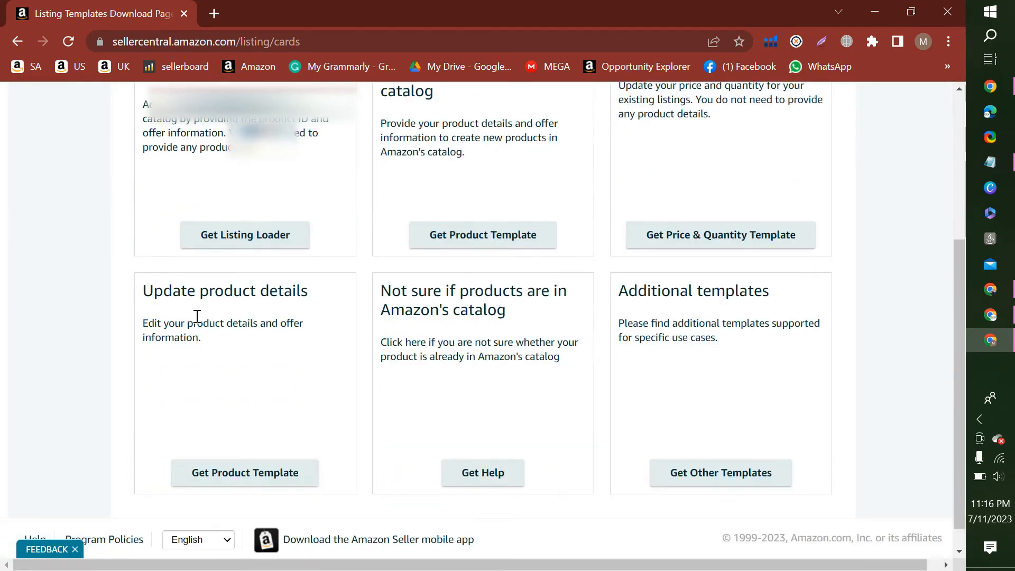
pyautogui.scroll(4, 246, 359)
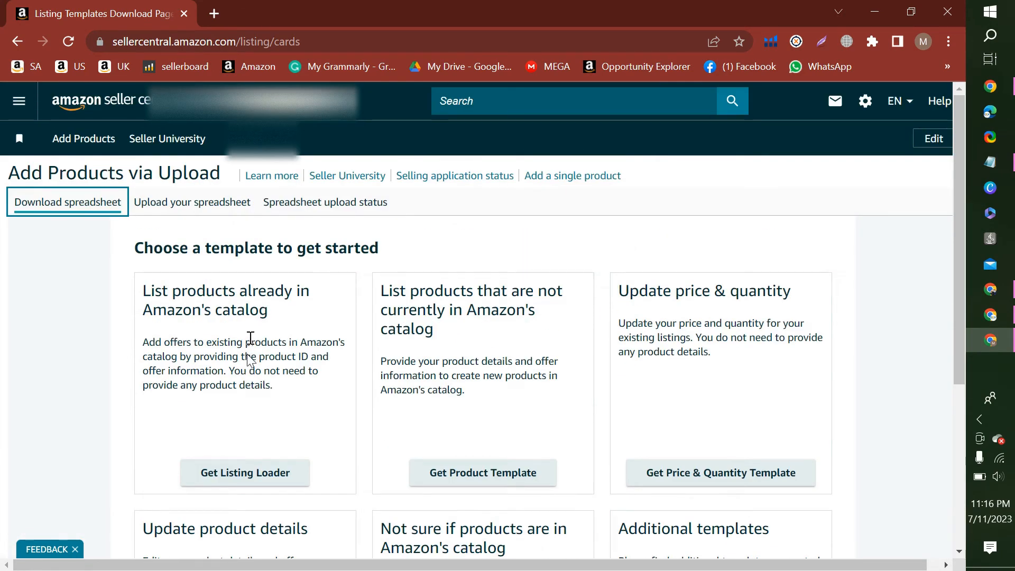
pyautogui.scroll(-1, 251, 342)
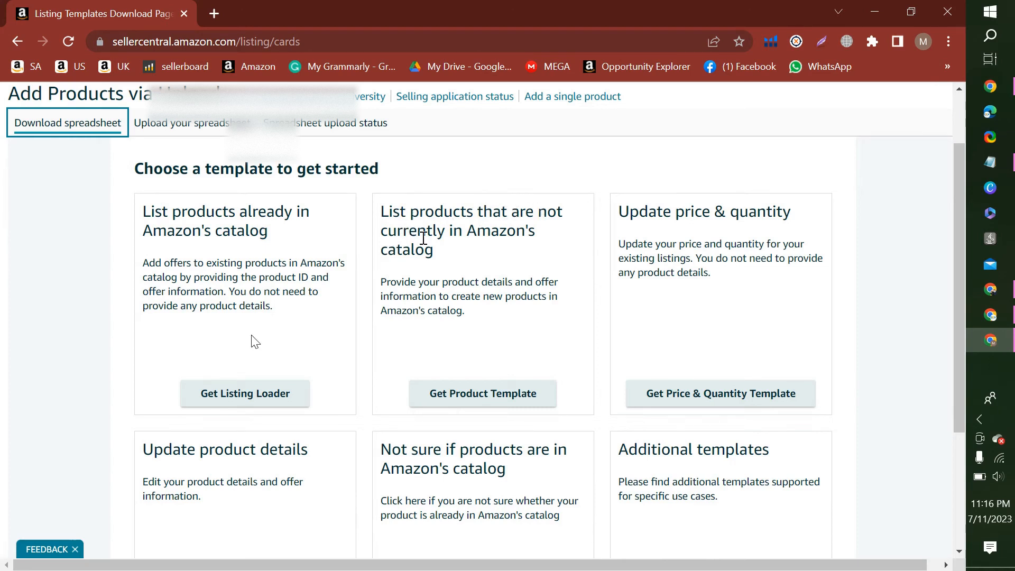
pyautogui.click(428, 254)
pyautogui.moveTo(428, 254); pyautogui.dragTo(380, 214)
pyautogui.click(407, 176)
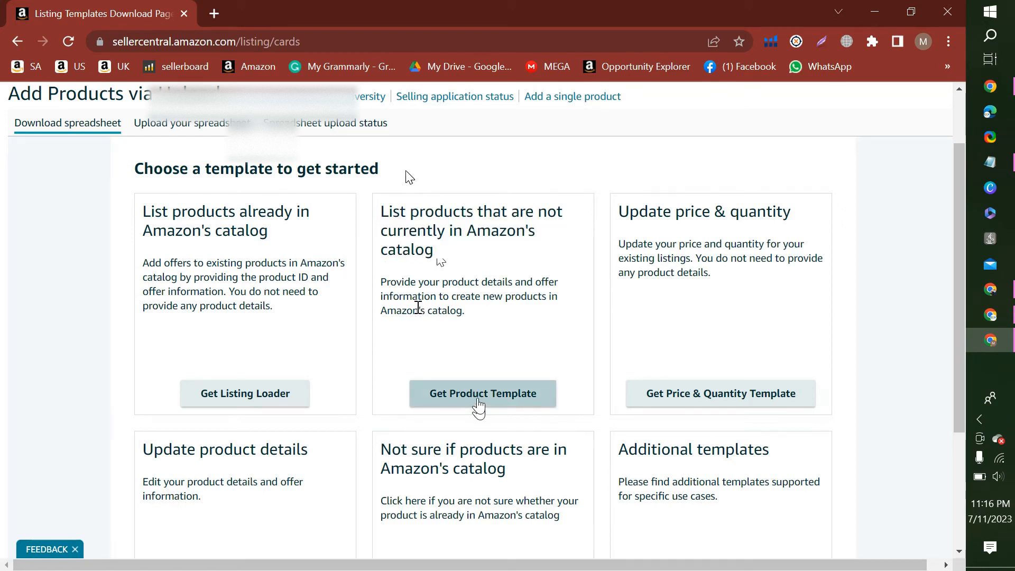
# - Get the product template for products not currently in Amazon's catalog, choosing the Amazon.com marketplace
pyautogui.click(475, 398)
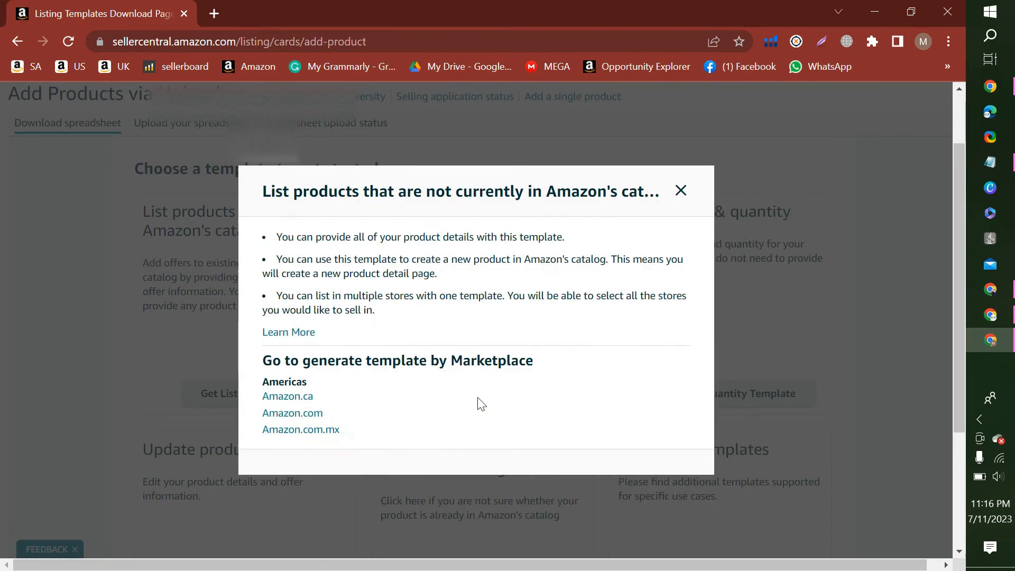
pyautogui.scroll(-3, 342, 353)
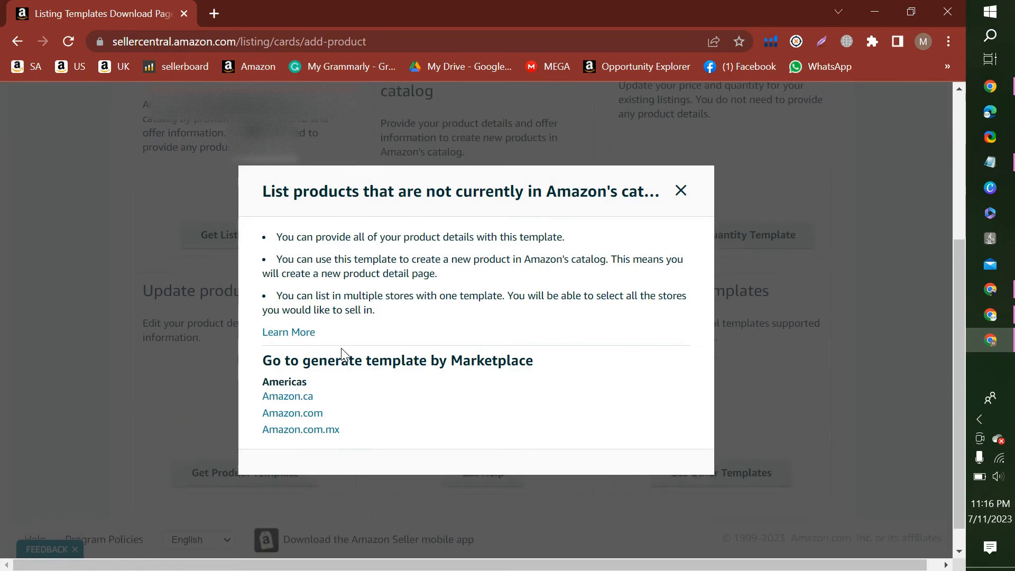
pyautogui.click(298, 416)
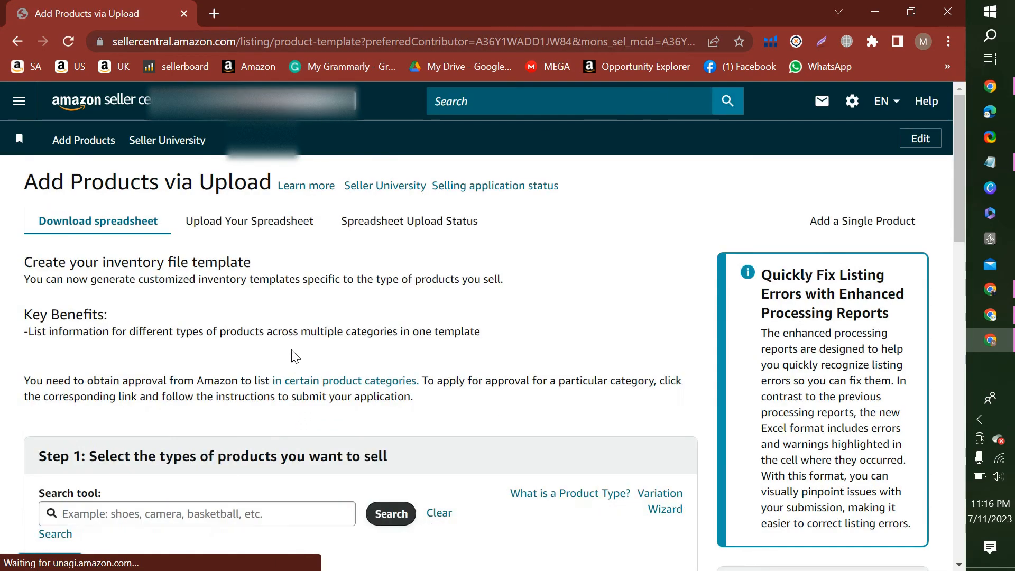
# - Search the product types for lip balms and select LIP BALM under Beauty & Personal Care > Personal Care > Lip Care > Balms & Moisturizers
pyautogui.scroll(-3, 290, 352)
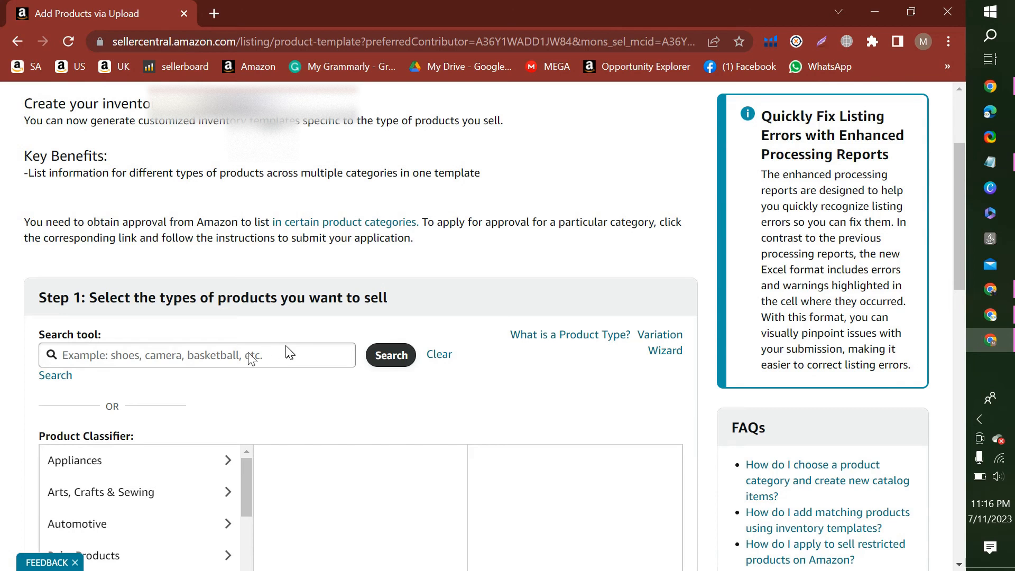
pyautogui.scroll(-2, 287, 351)
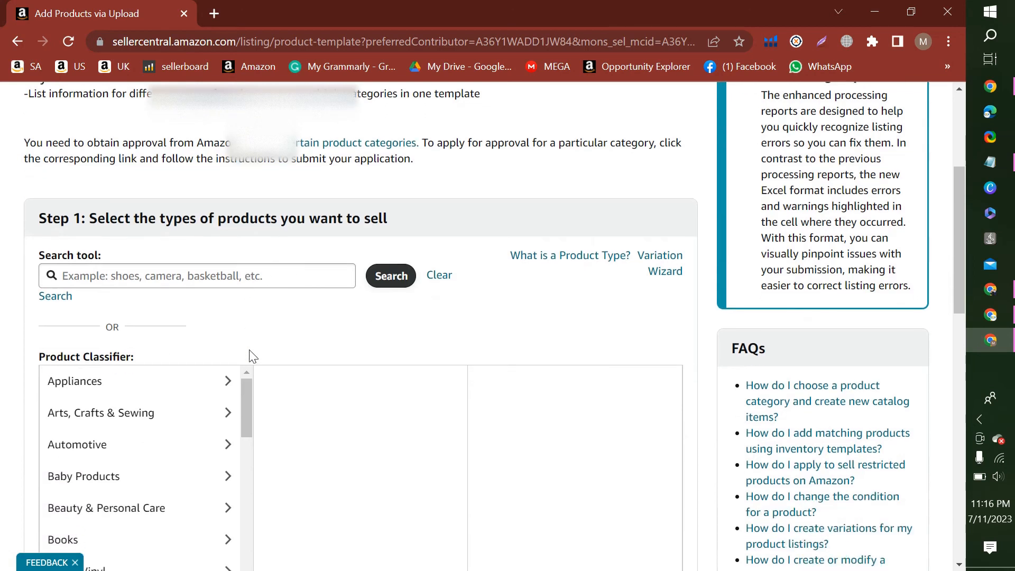
pyautogui.click(120, 279)
pyautogui.write('li')
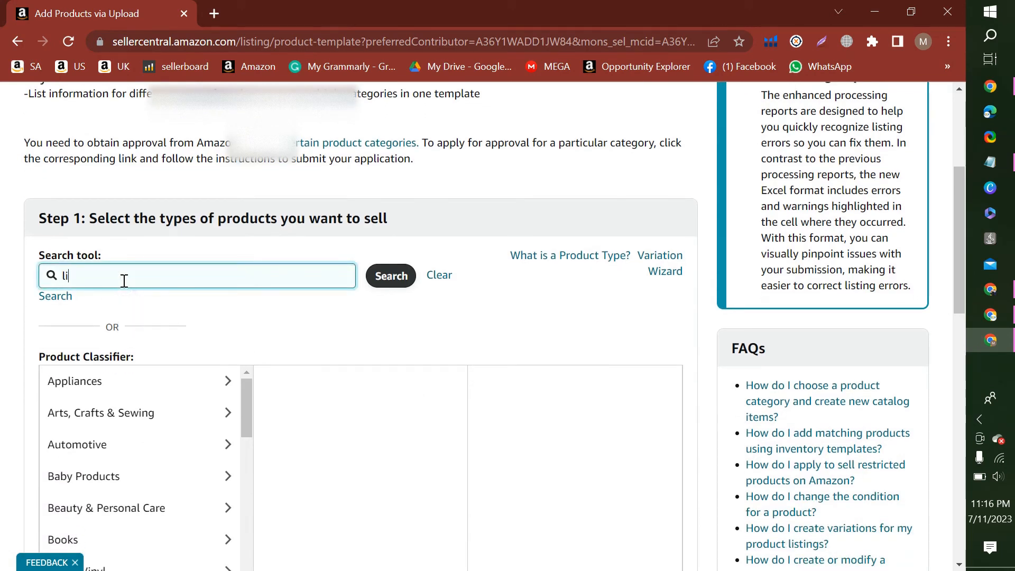
pyautogui.write('p balms')
pyautogui.press('Return')
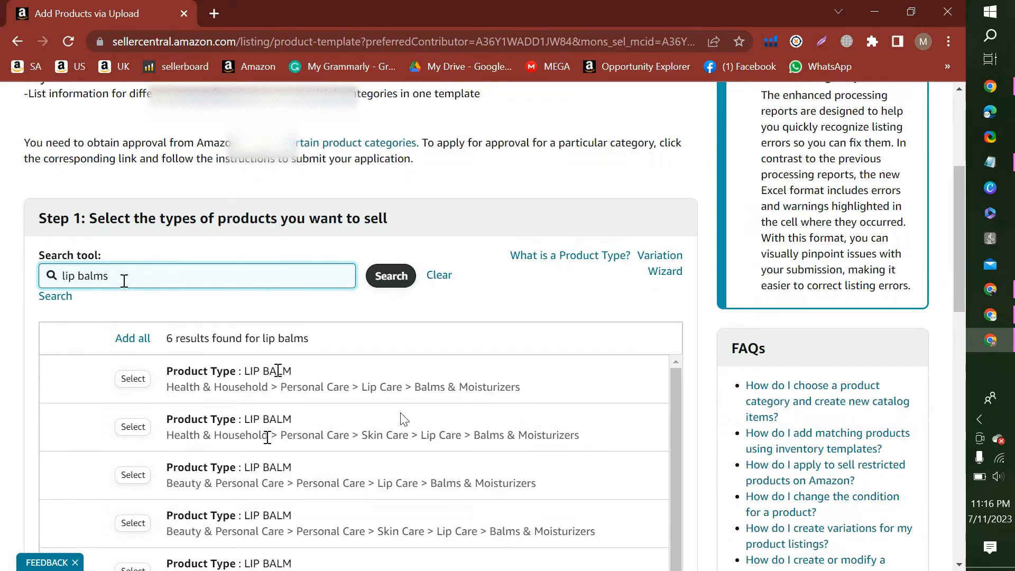
pyautogui.scroll(-1, 402, 416)
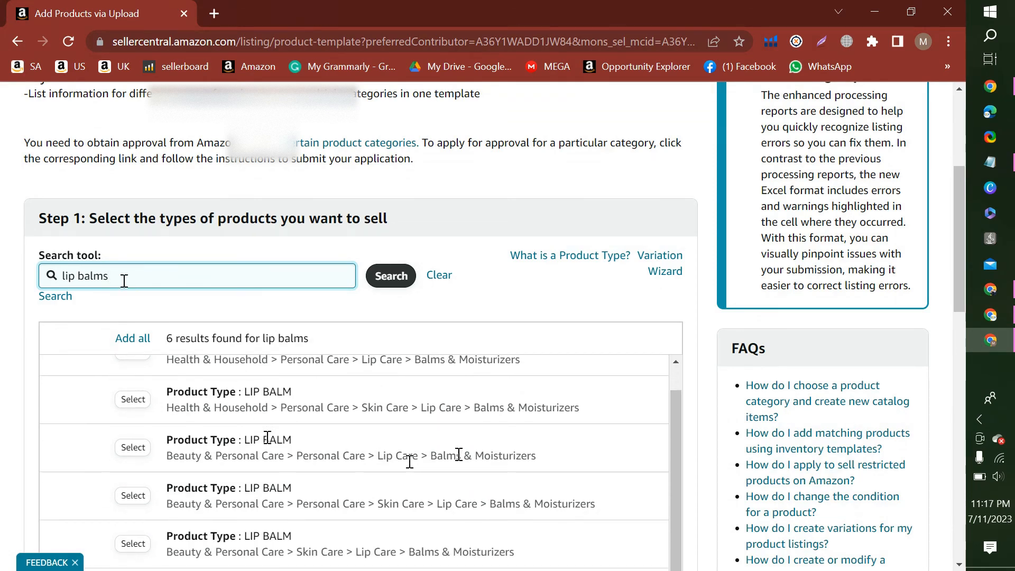
pyautogui.click(129, 449)
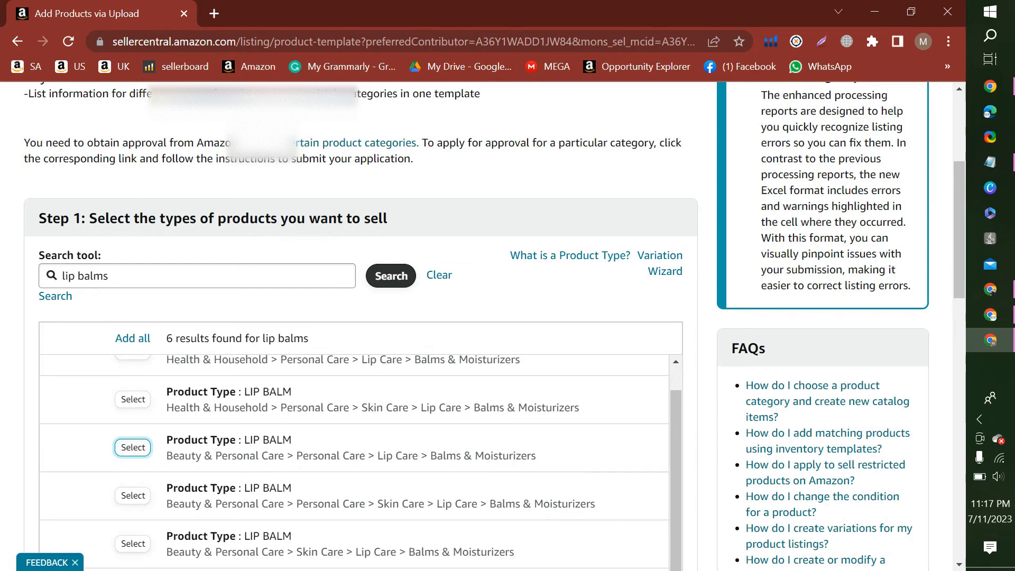
pyautogui.scroll(-7, 268, 405)
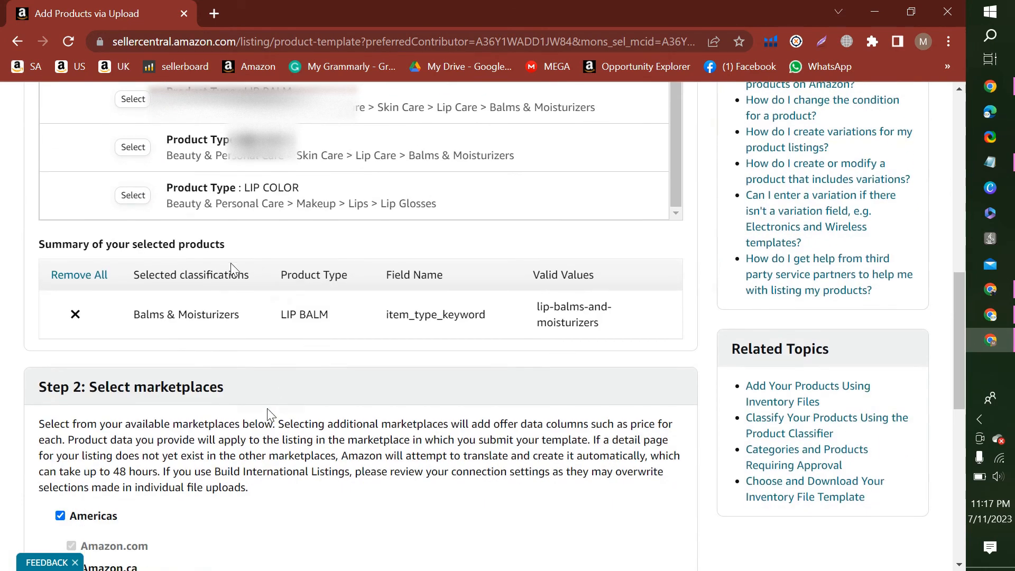
pyautogui.scroll(3, 268, 412)
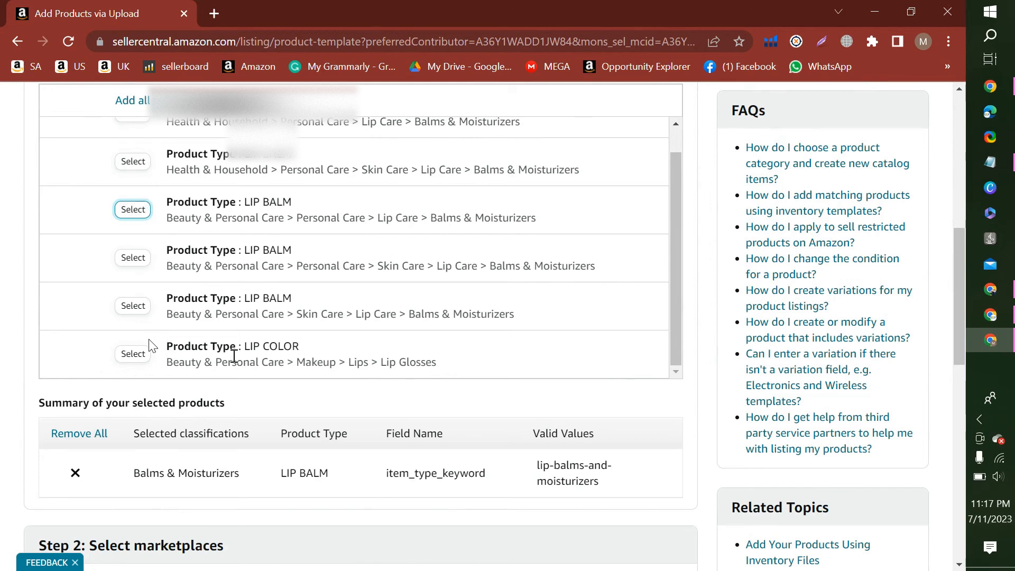
# - Deselect the Amazon.com.mx and Amazon.ca marketplaces for the template
pyautogui.scroll(-8, 379, 468)
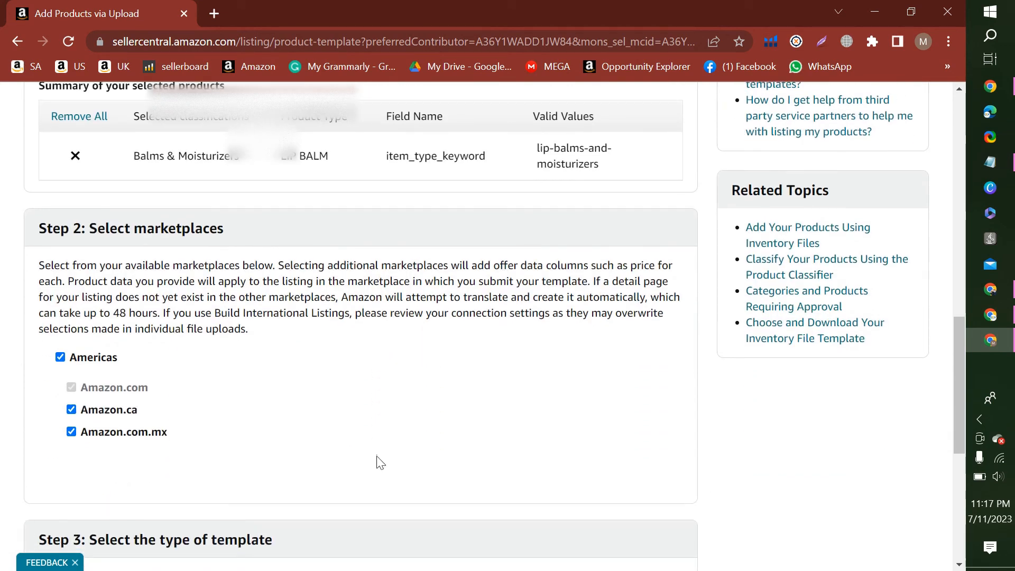
pyautogui.scroll(-2, 379, 461)
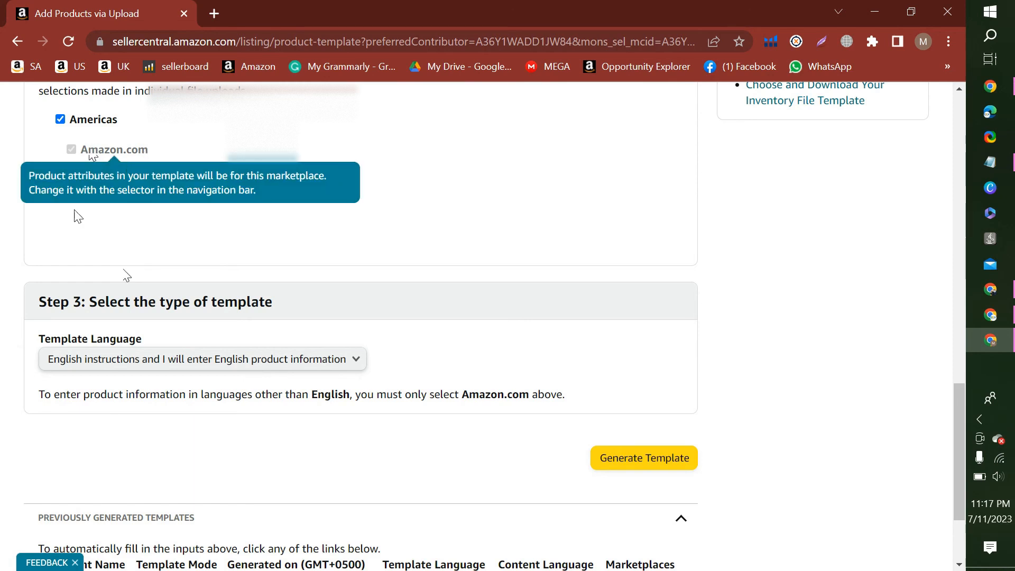
pyautogui.click(71, 193)
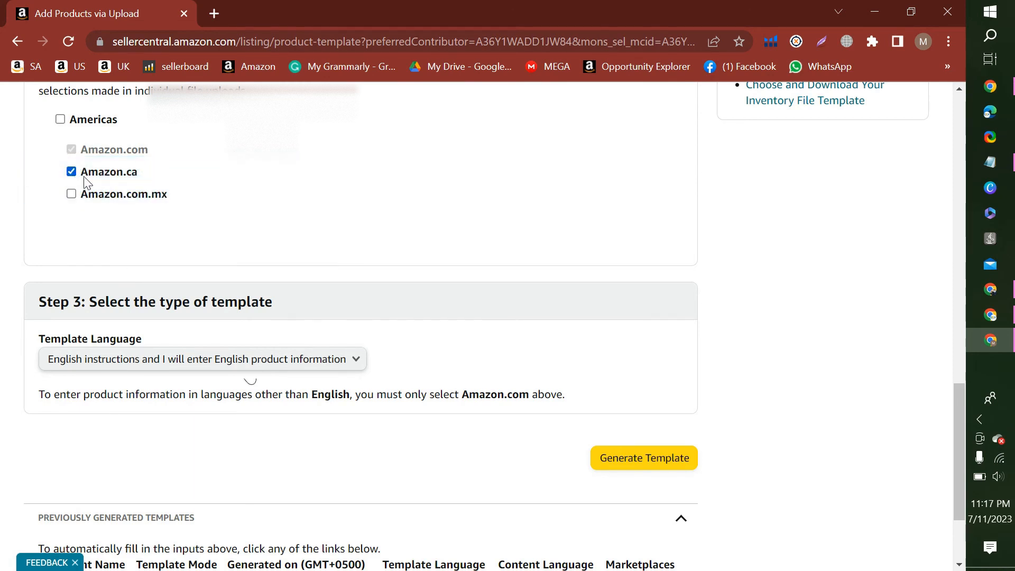
pyautogui.click(71, 172)
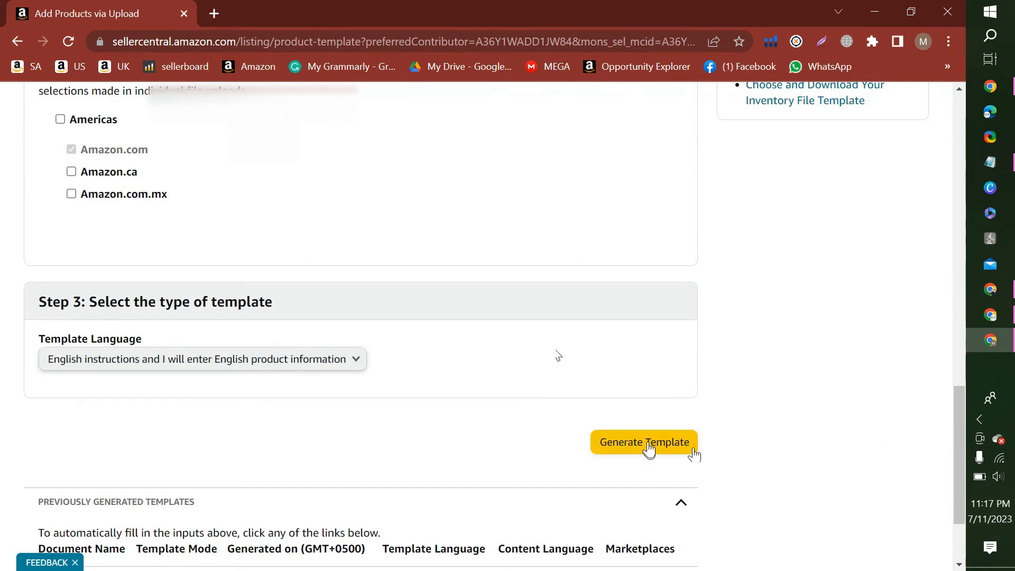
# - Choose English instructions with English product information as the template language and generate the template
pyautogui.click(284, 364)
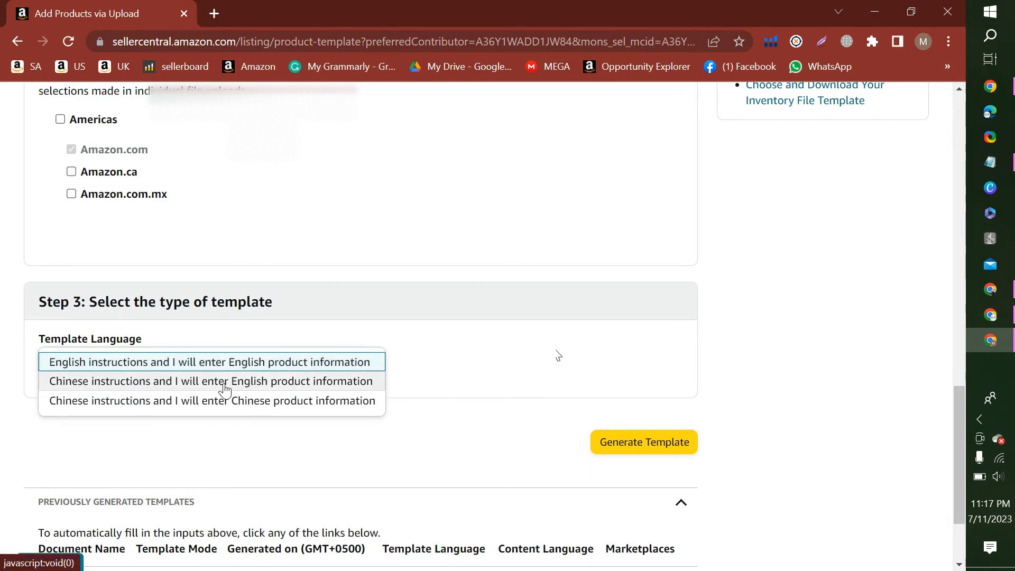
pyautogui.click(232, 365)
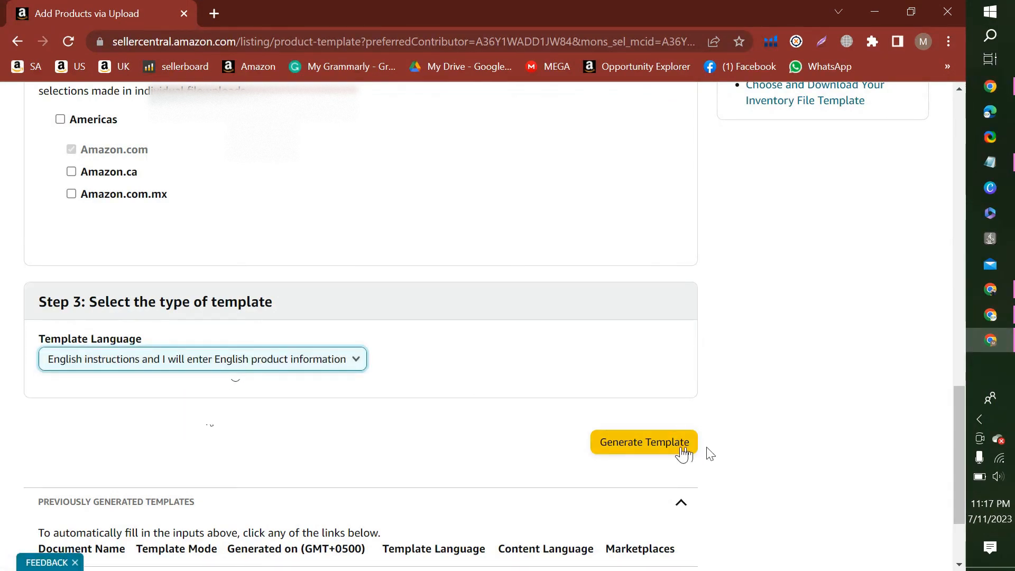
pyautogui.click(682, 448)
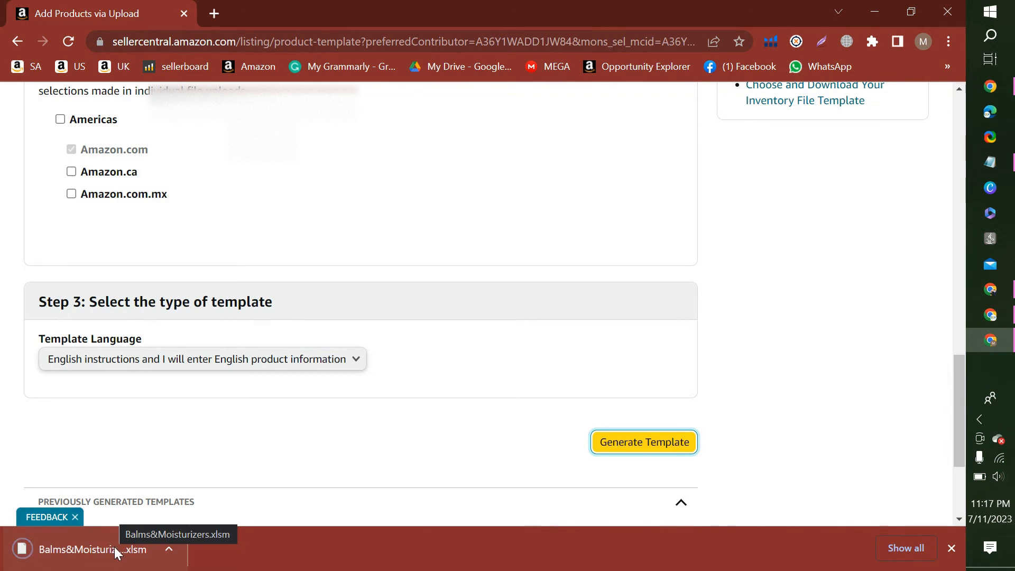
# - Open the downloaded Balms&Moisturizers.xlsm template with Excel
pyautogui.click(98, 545)
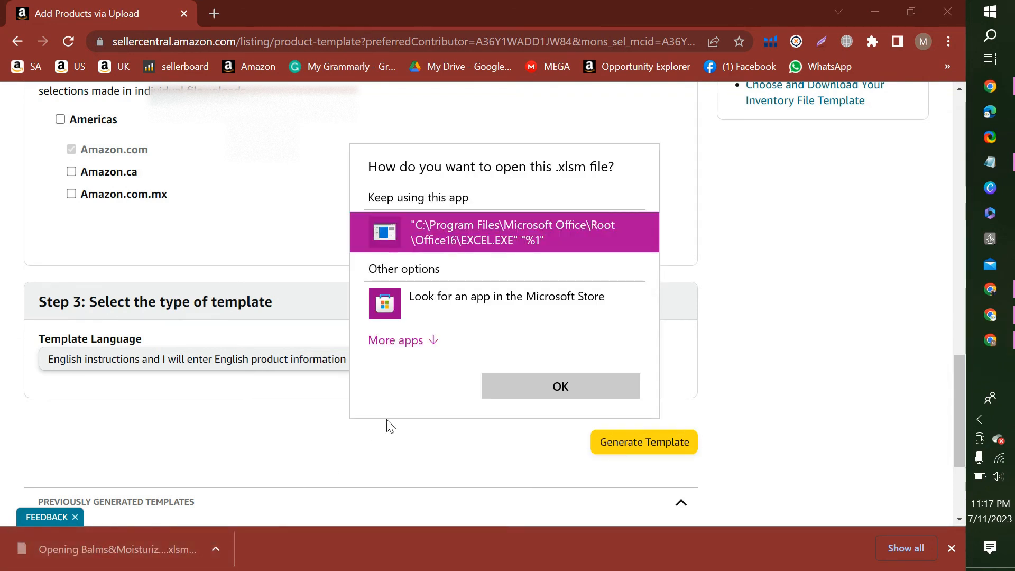
pyautogui.click(538, 390)
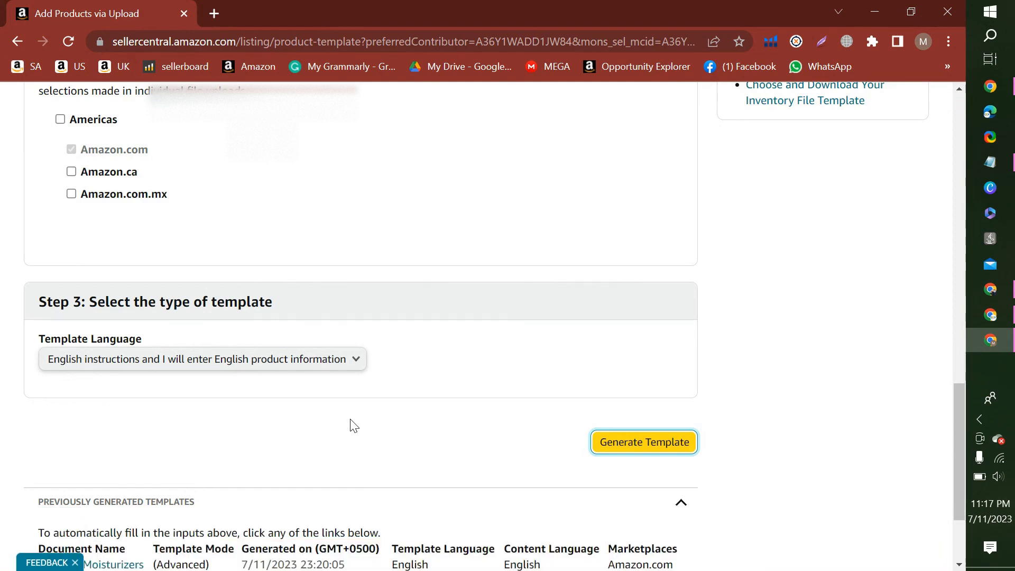
pyautogui.scroll(15, 295, 440)
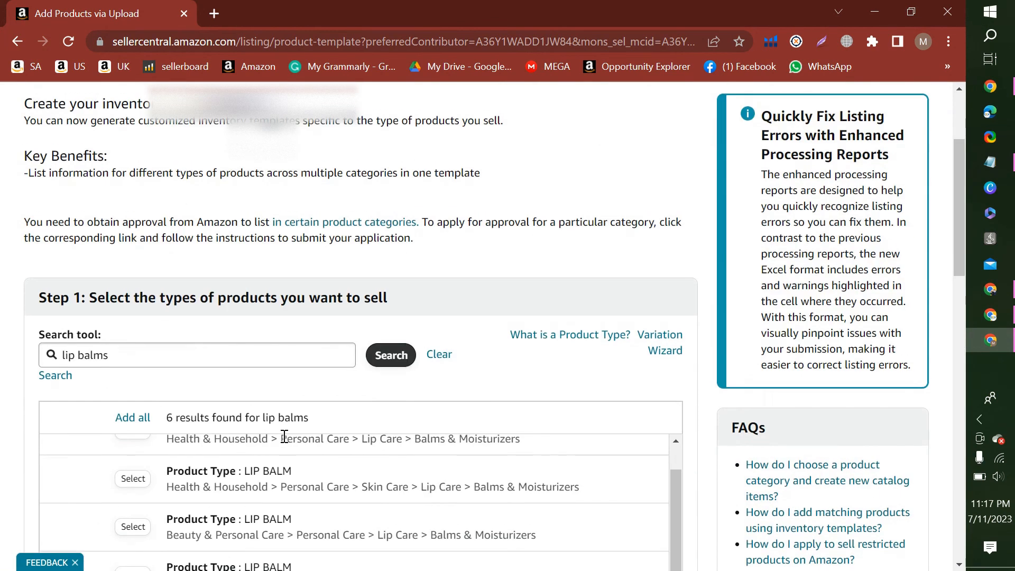
pyautogui.scroll(3, 284, 438)
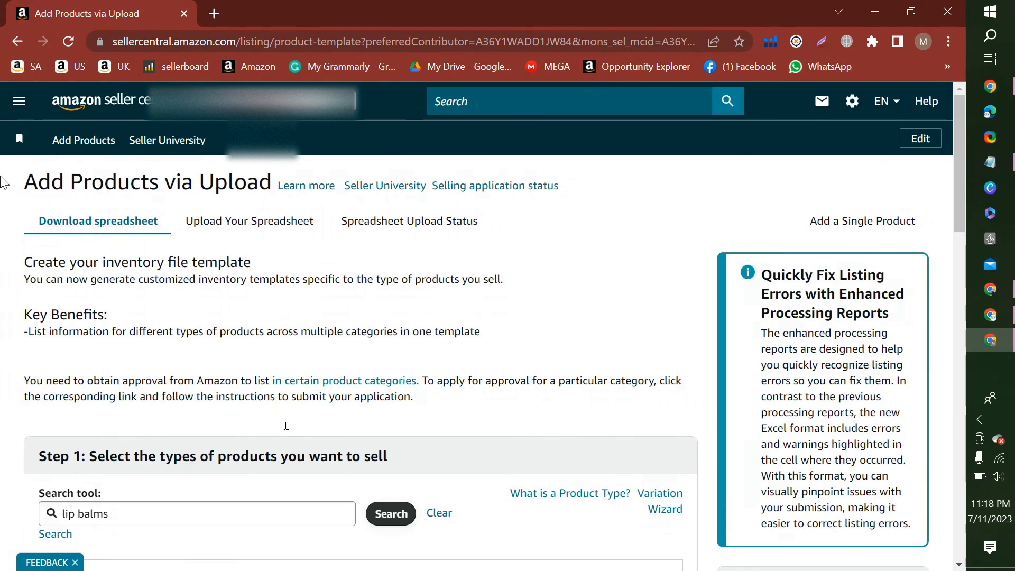
# - Open the Manage All Inventory page from the Inventory section of Seller Central
pyautogui.click(17, 103)
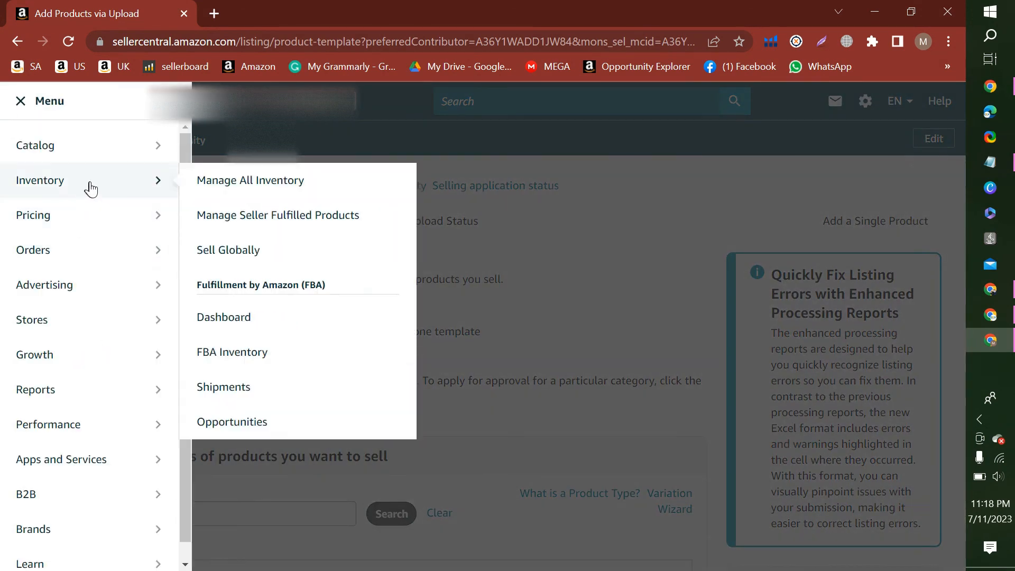
pyautogui.click(251, 188)
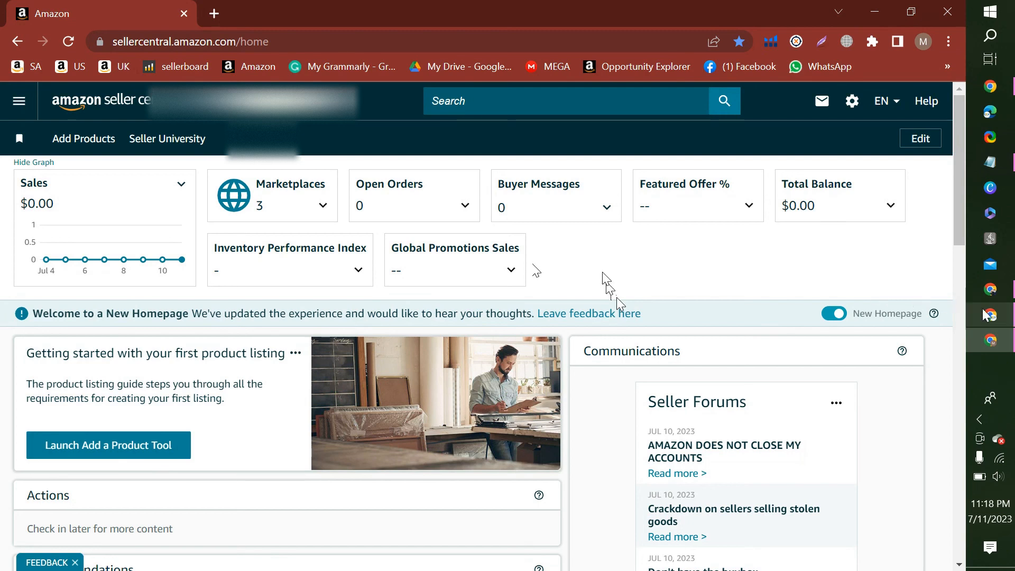
# - Switch to the other Chrome window and view the LANEIGE Lip Glowy Balm page and the GS1 US checkout page
pyautogui.click(991, 289)
pyautogui.click(288, 13)
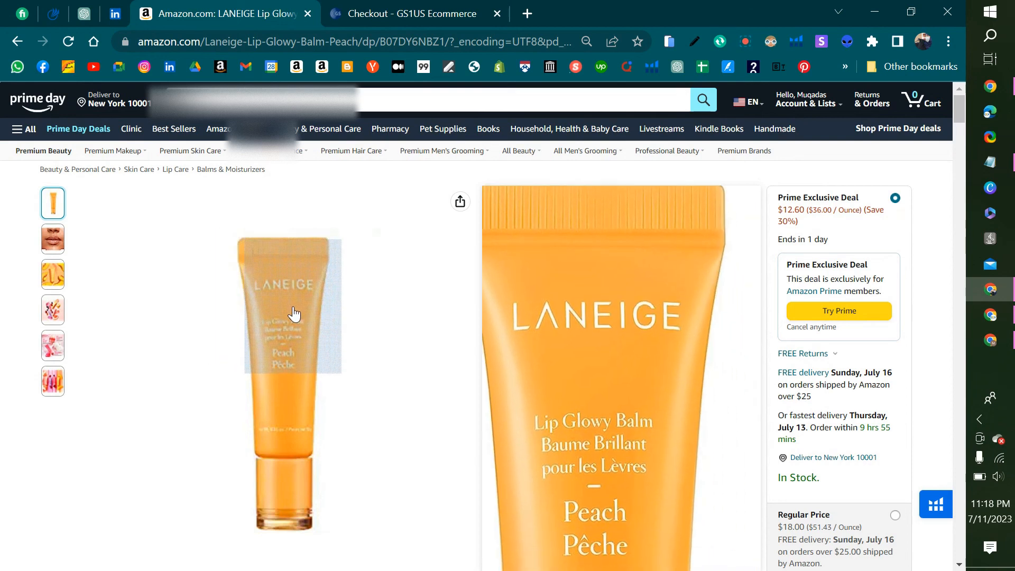
pyautogui.click(379, 7)
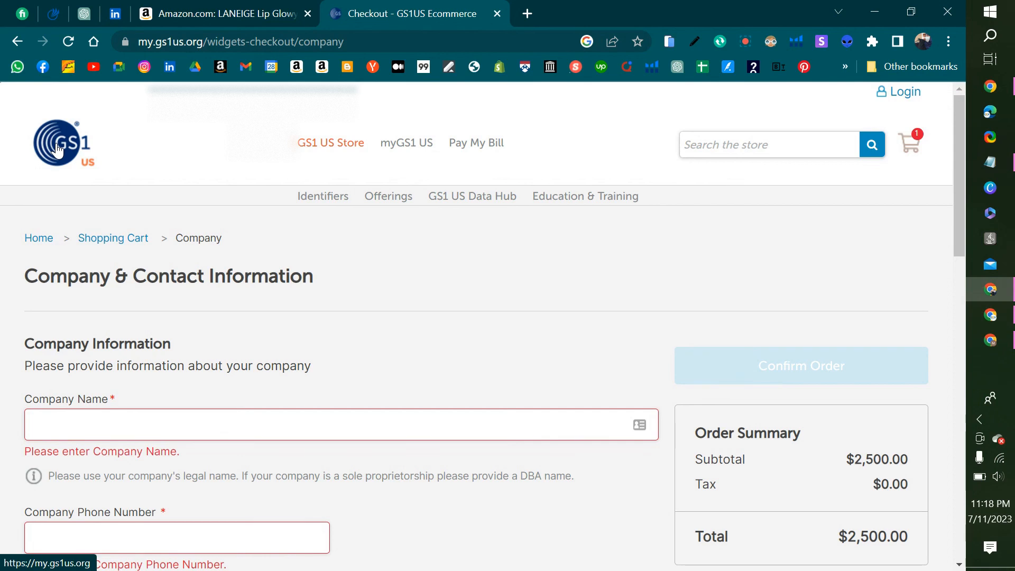
# - Return to the LANEIGE Lip Glowy Balm listing and highlight its ASIN in the page address and in the Product details section
pyautogui.click(158, 14)
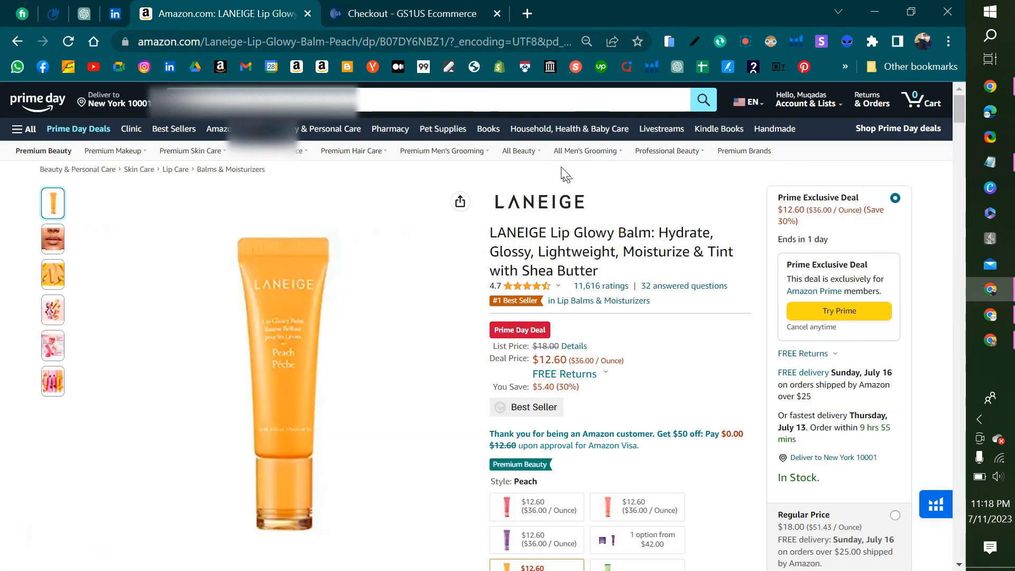
pyautogui.moveTo(445, 41); pyautogui.dragTo(383, 42)
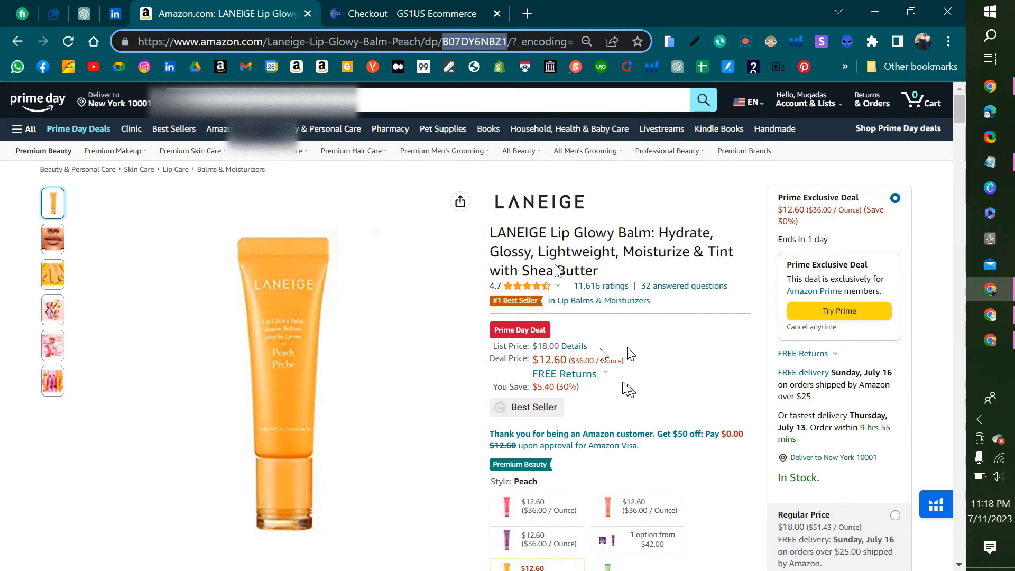
pyautogui.scroll(-10, 656, 353)
pyautogui.scroll(-15, 658, 352)
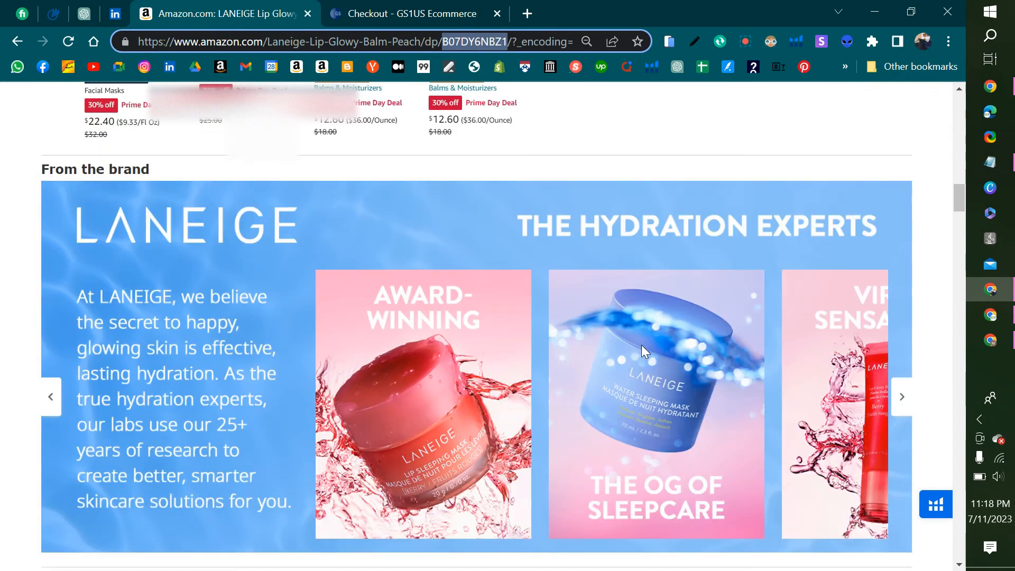
pyautogui.scroll(-10, 520, 365)
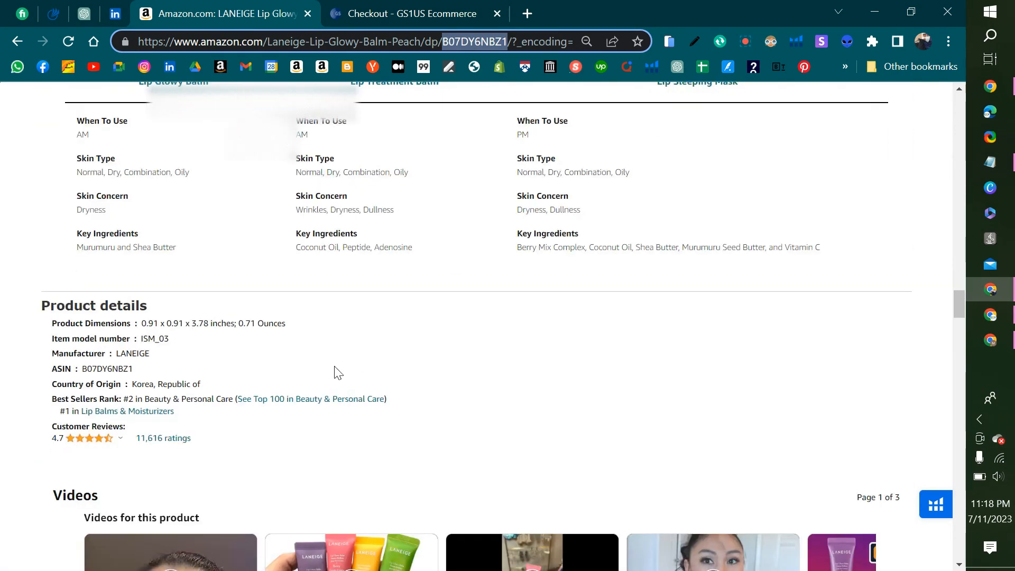
pyautogui.moveTo(134, 290); pyautogui.dragTo(81, 289)
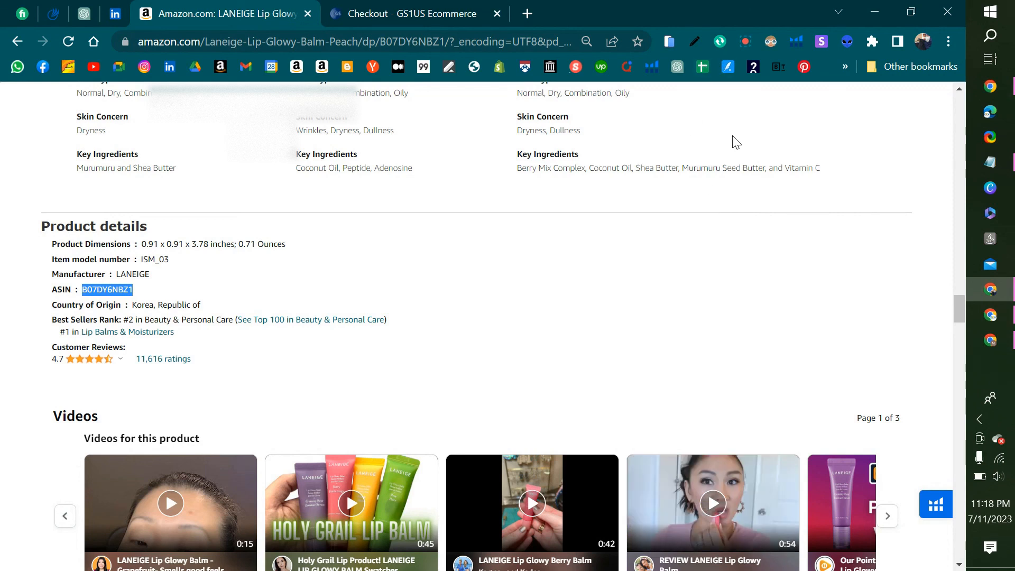
pyautogui.click(745, 42)
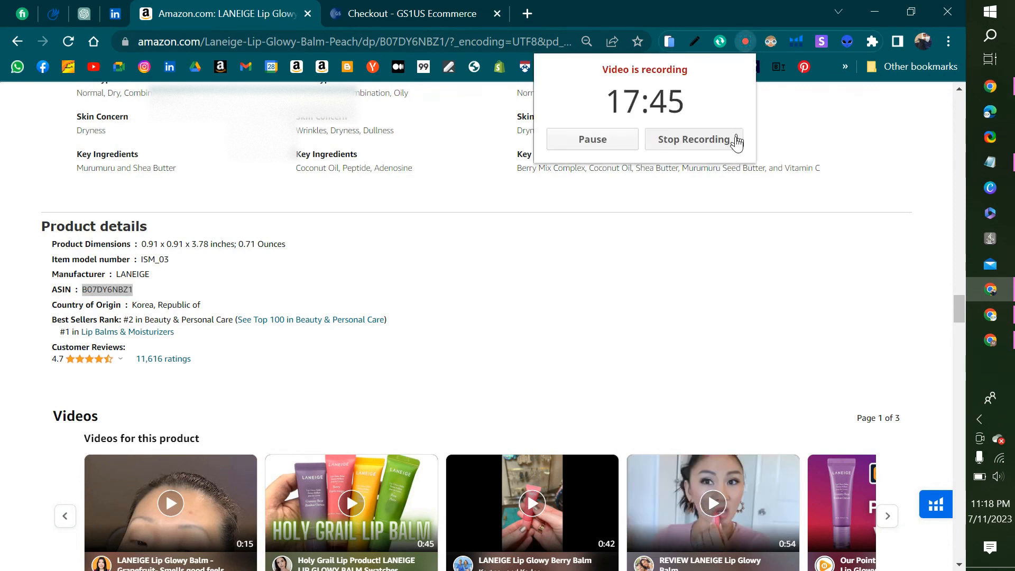